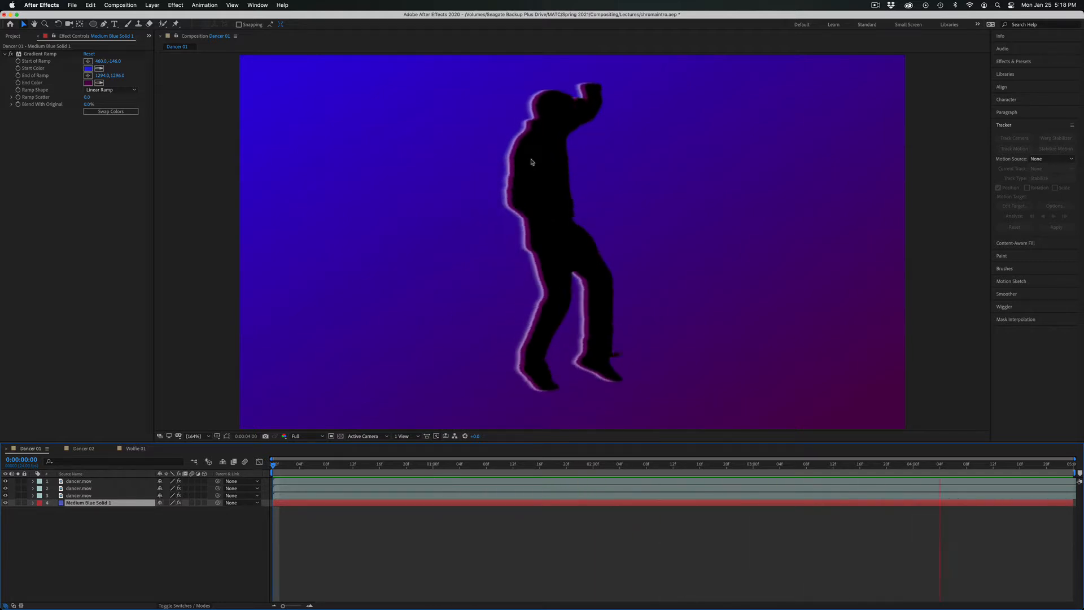
Play back the Dancer 02 and Wolfie 01 compositions to review the finished keying examples.
click(89, 450)
key(space)
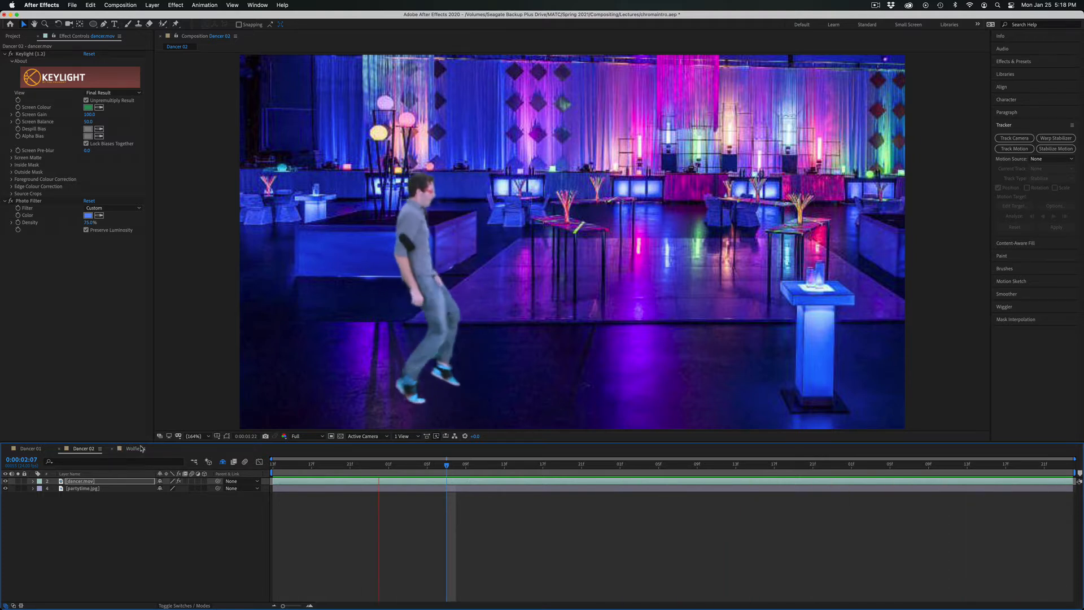
click(135, 449)
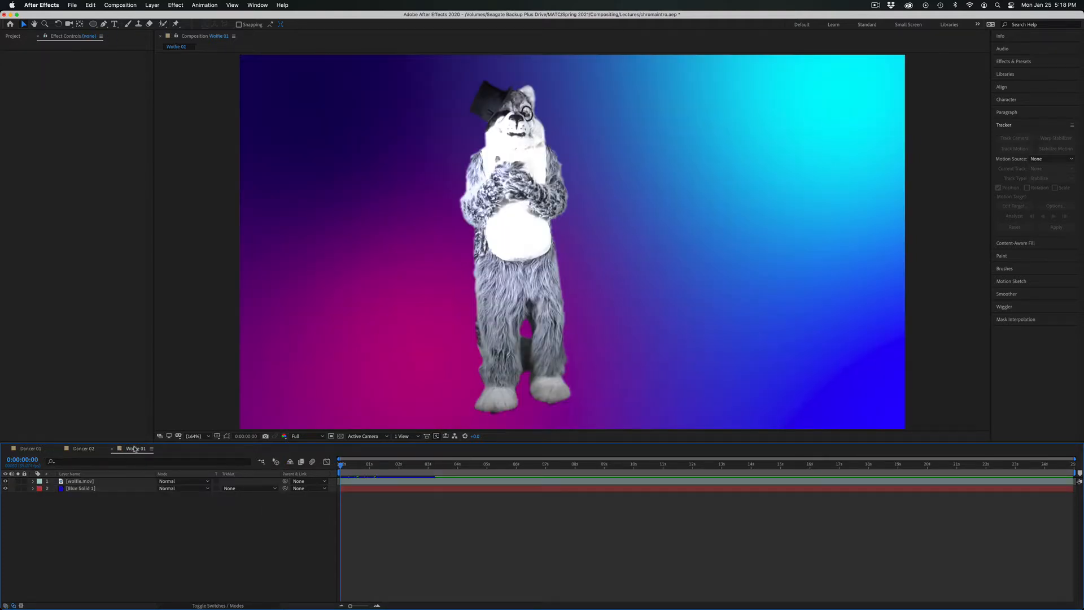
click(420, 465)
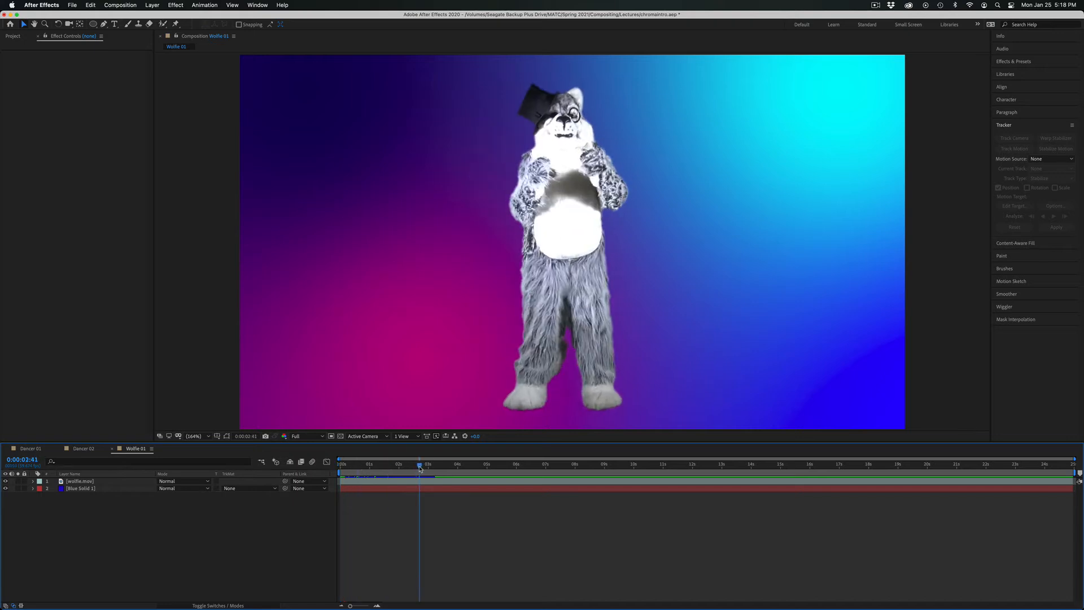
key(space)
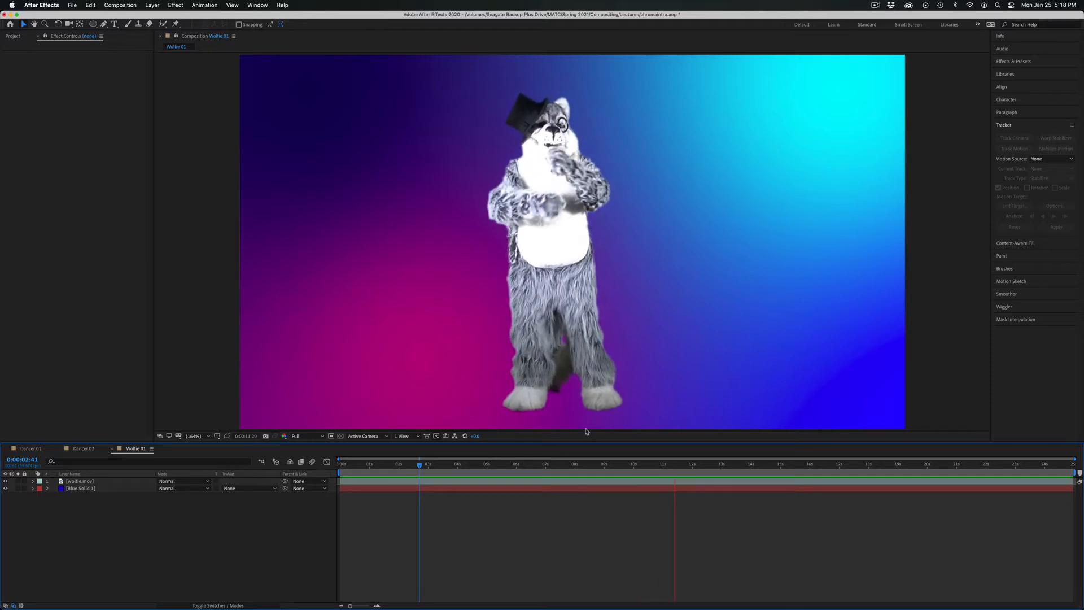
key(space)
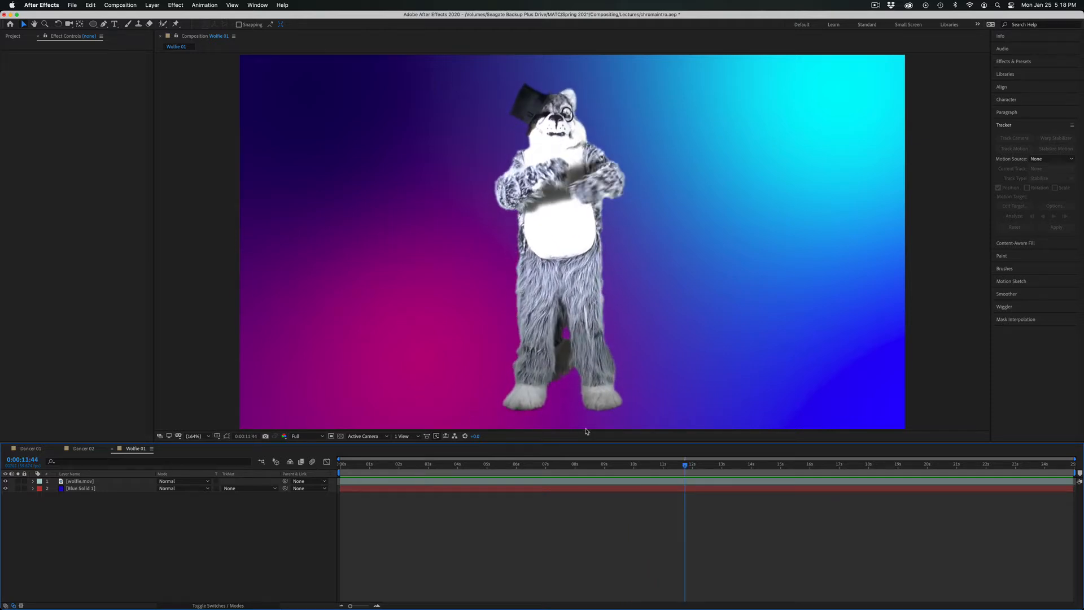
Create a composition from dancer.mov in the Footage folder and preview the green-screen clip.
click(13, 36)
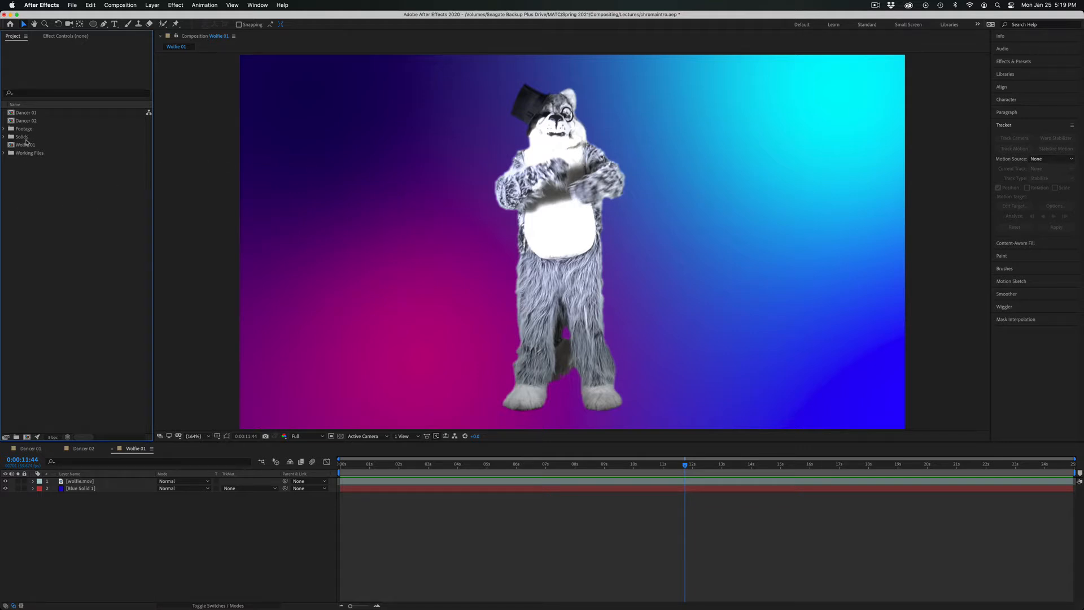
click(3, 129)
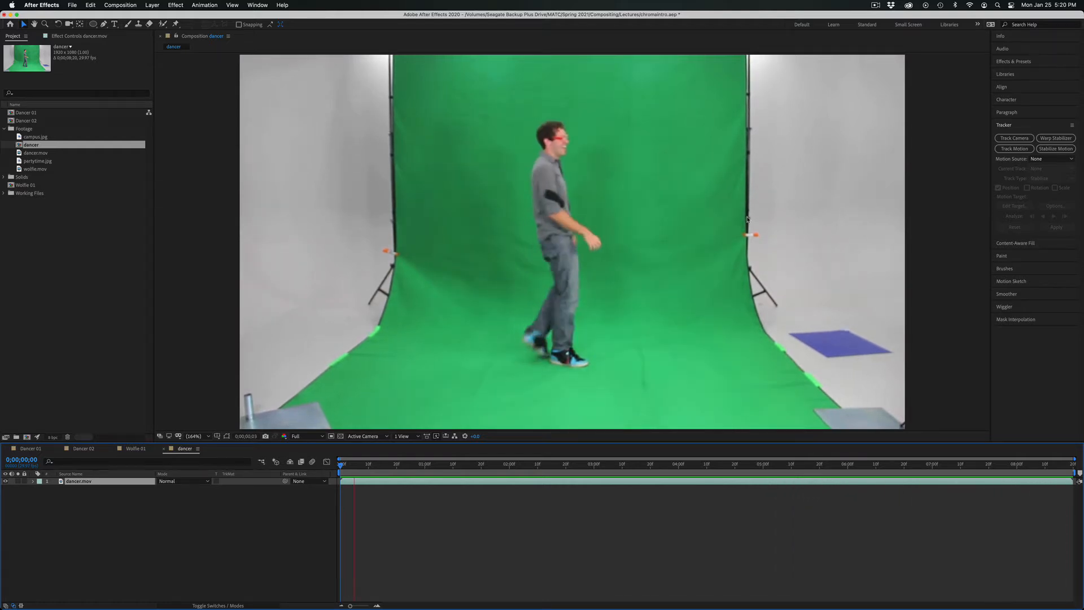
key(space)
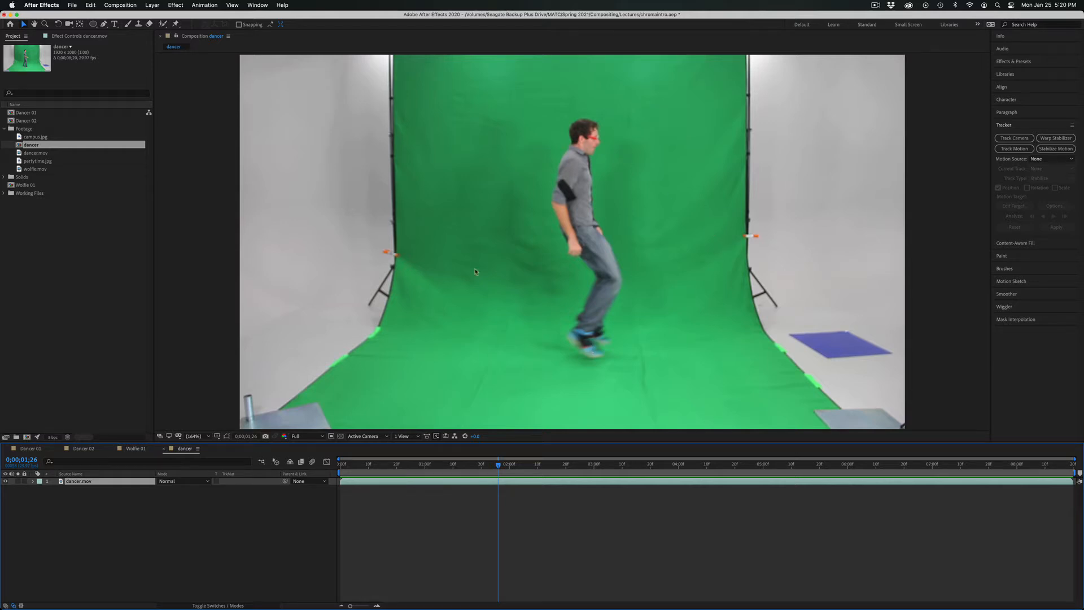
drag(376, 467, 443, 435)
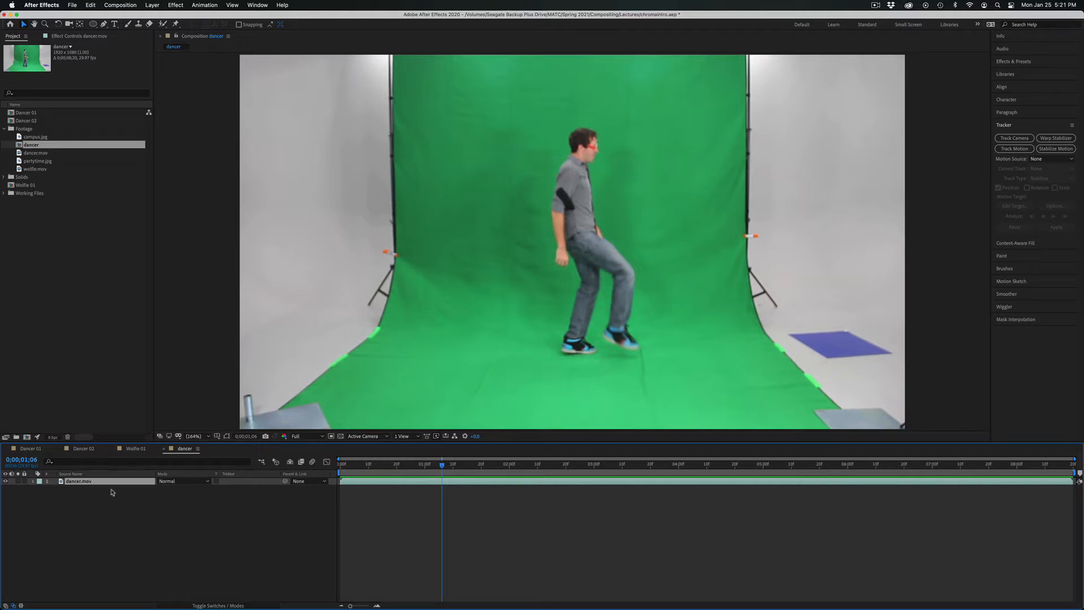
With no layer selected, draw a triangular shape over the green screen with the Pen tool and delete the resulting shape layer.
click(102, 504)
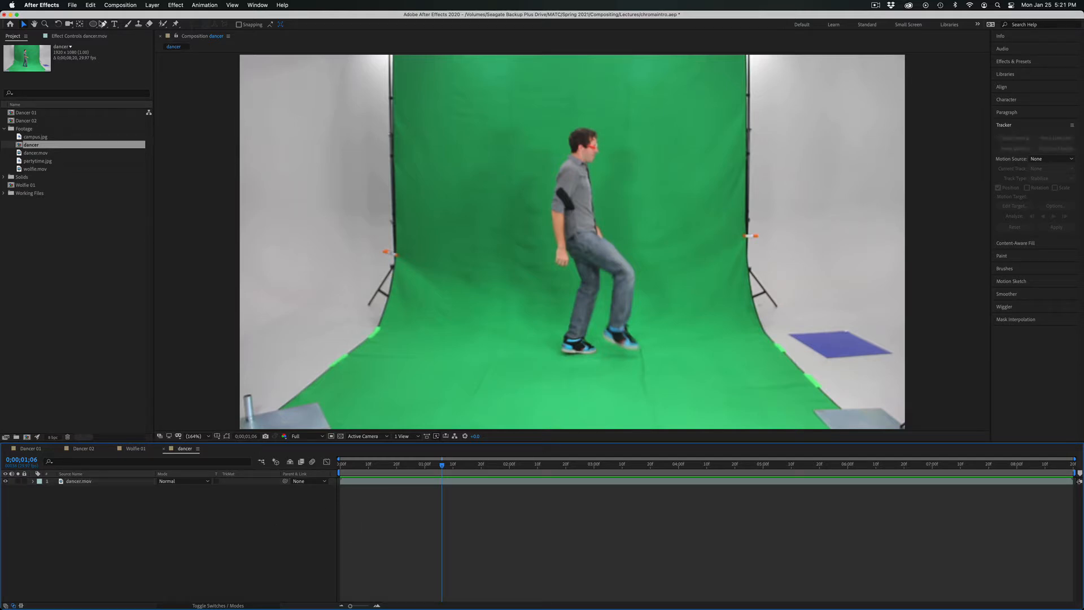
click(95, 25)
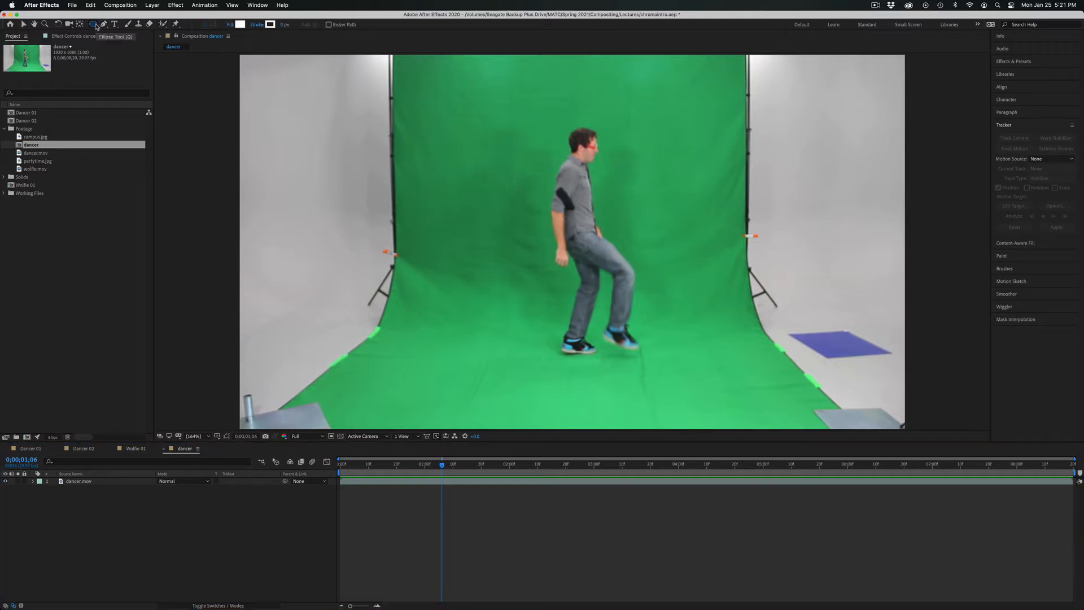
click(95, 26)
click(104, 26)
click(438, 134)
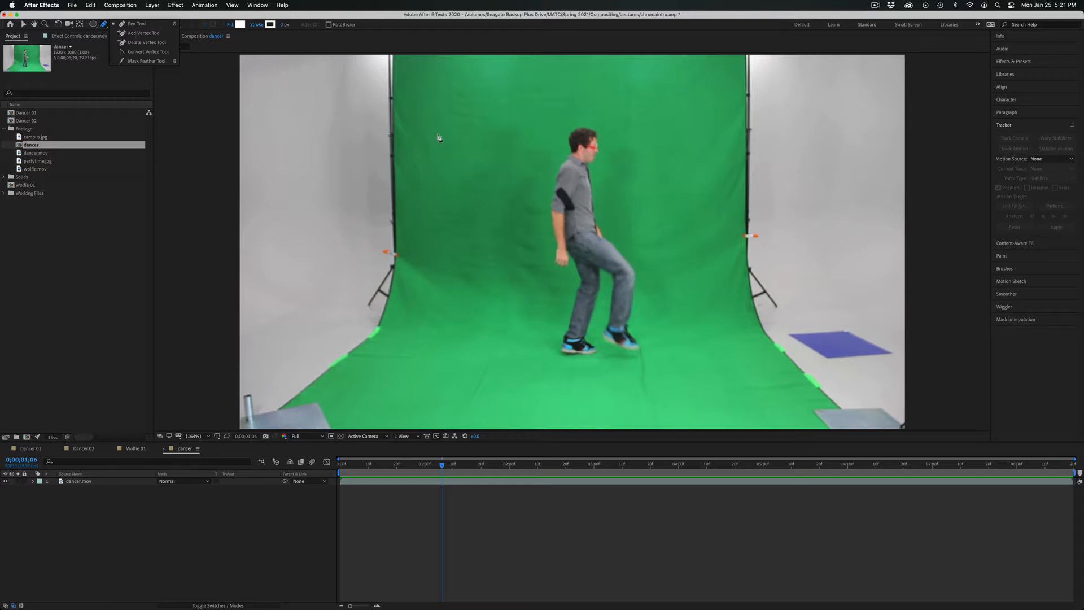
click(378, 179)
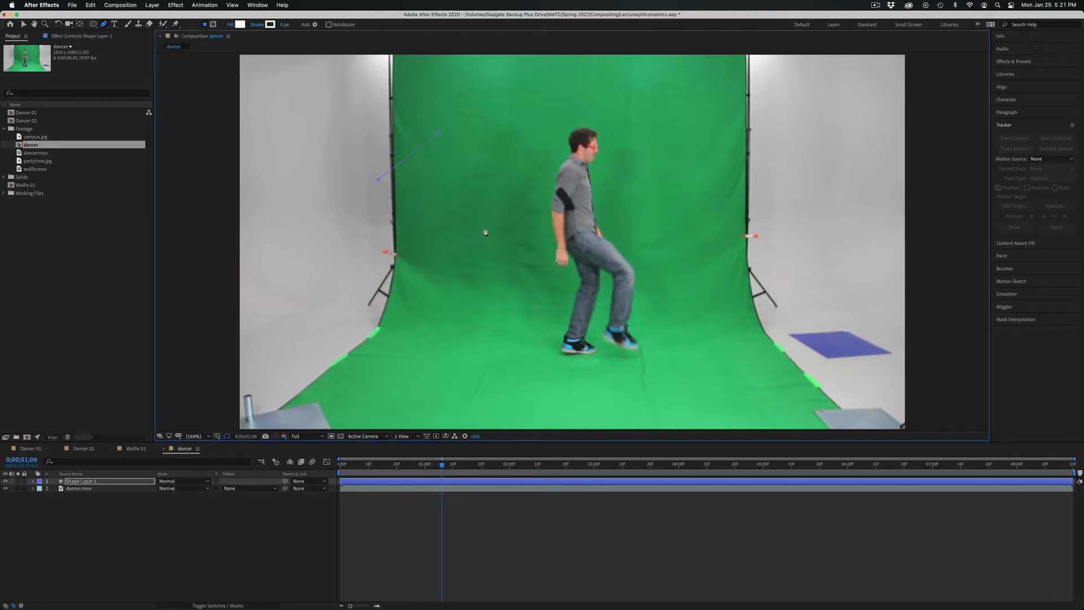
click(438, 134)
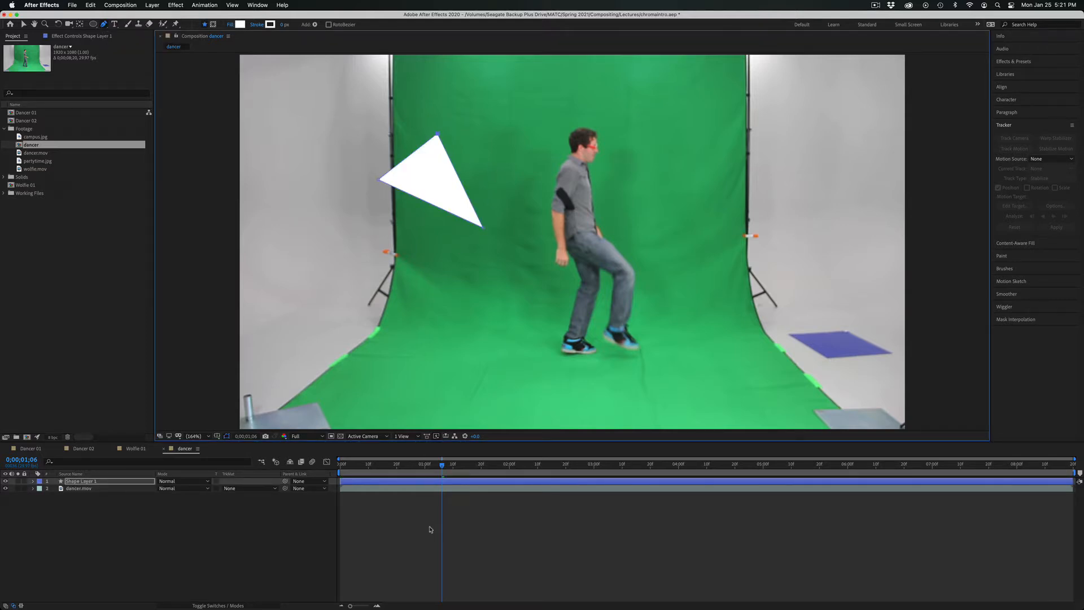
click(96, 483)
key(Delete)
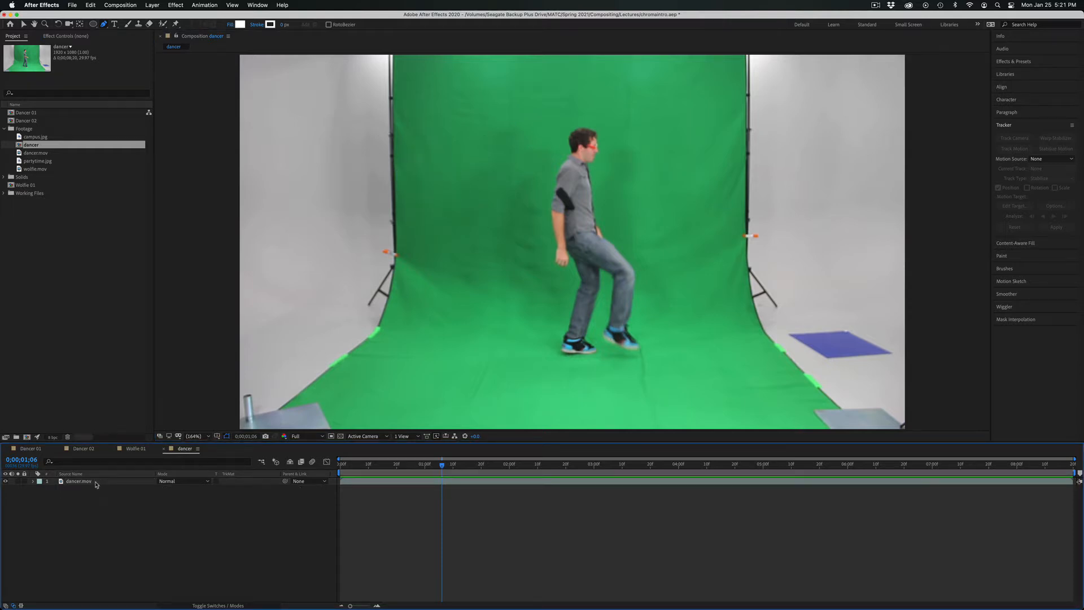
Draw a triangular mask around the dancer on the dancer.mov layer at the first frame, moving its upper vertex above his head.
click(96, 484)
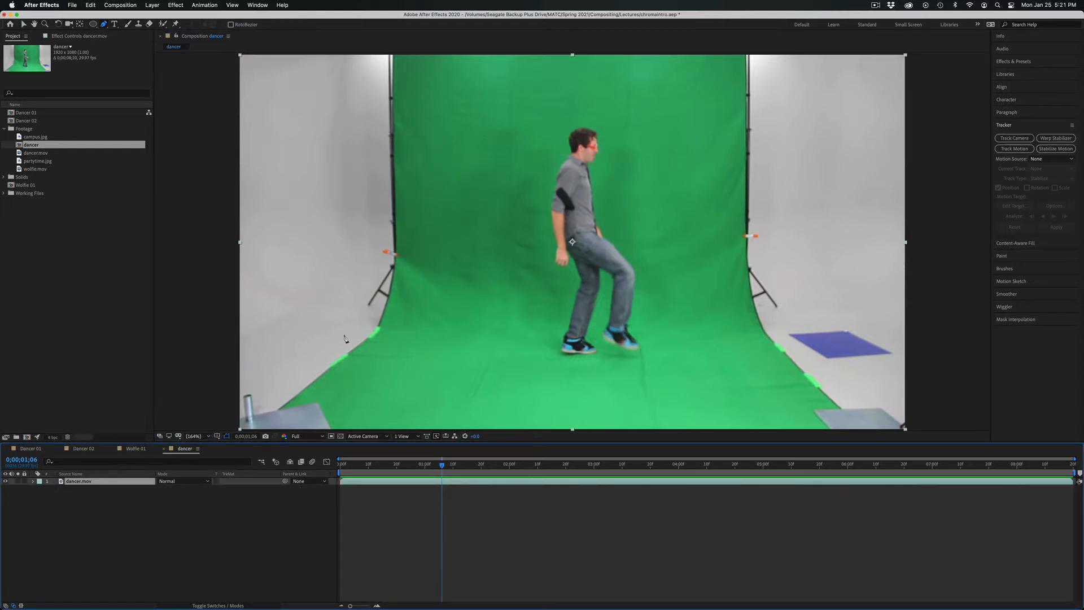
key(Home)
click(514, 86)
click(425, 357)
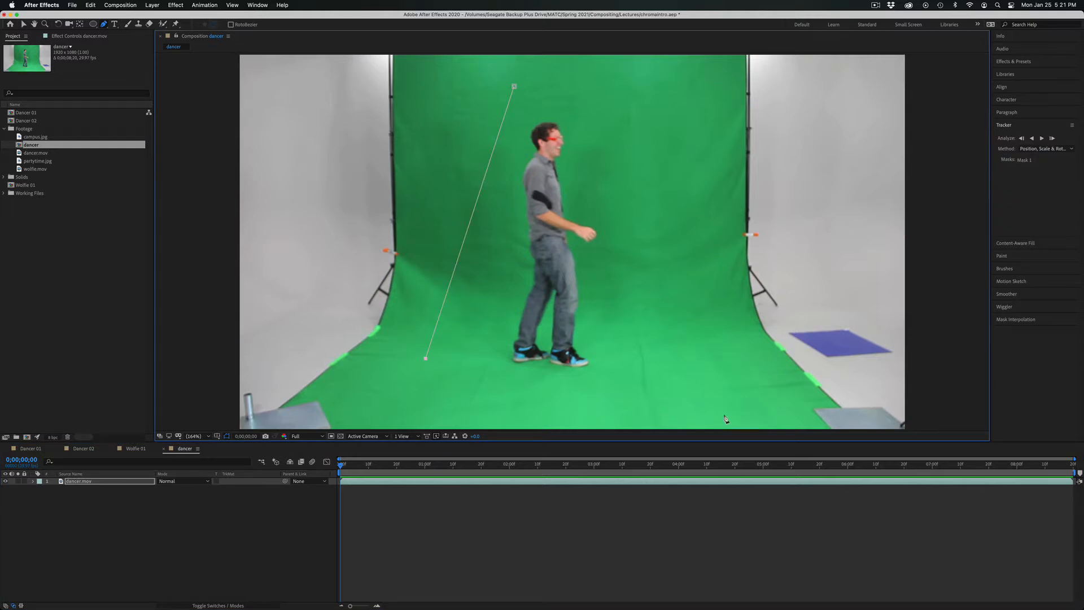
click(514, 86)
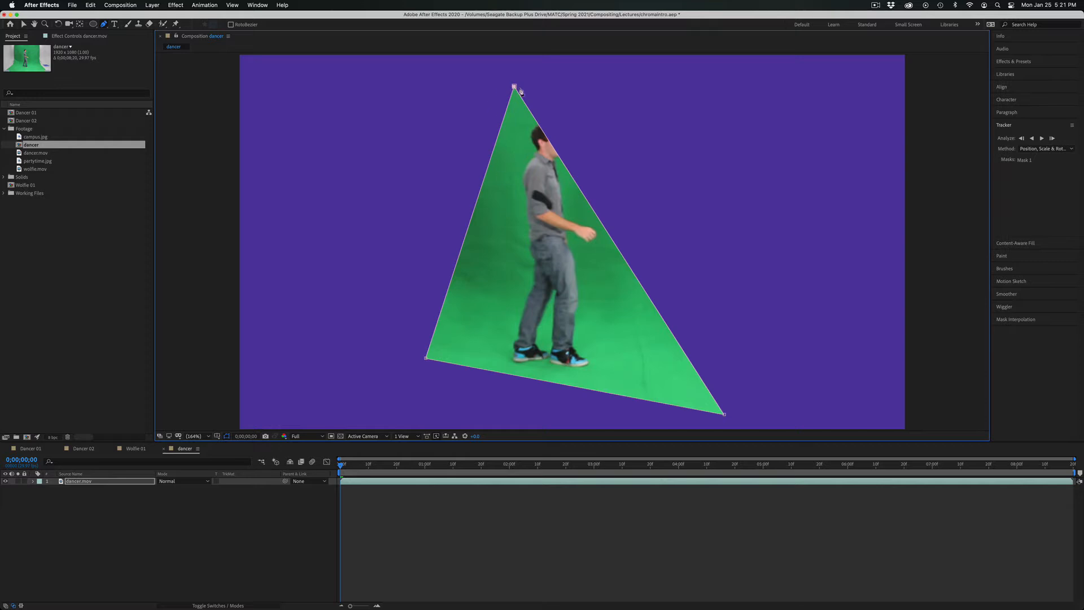
drag(515, 88, 551, 71)
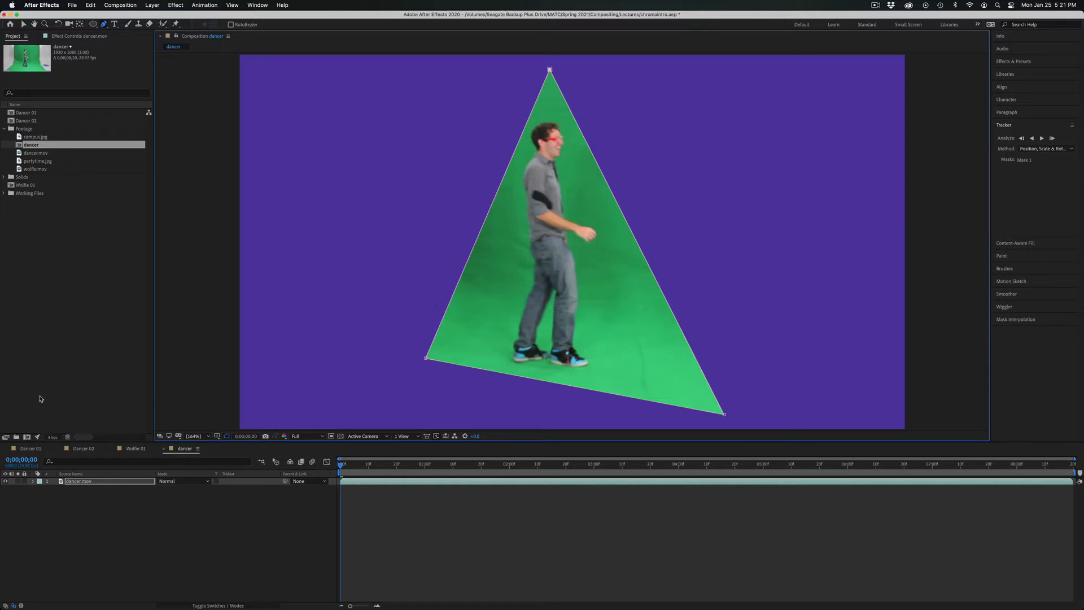
Try a Mask Expansion of about 135 pixels on the triangular mask and delete the mask.
click(33, 482)
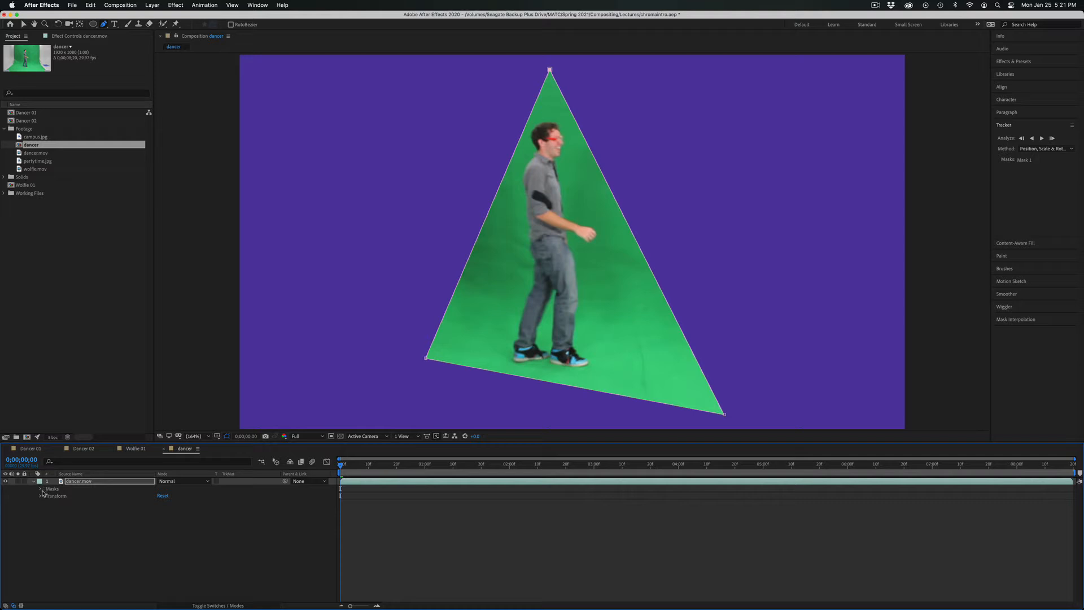
click(41, 496)
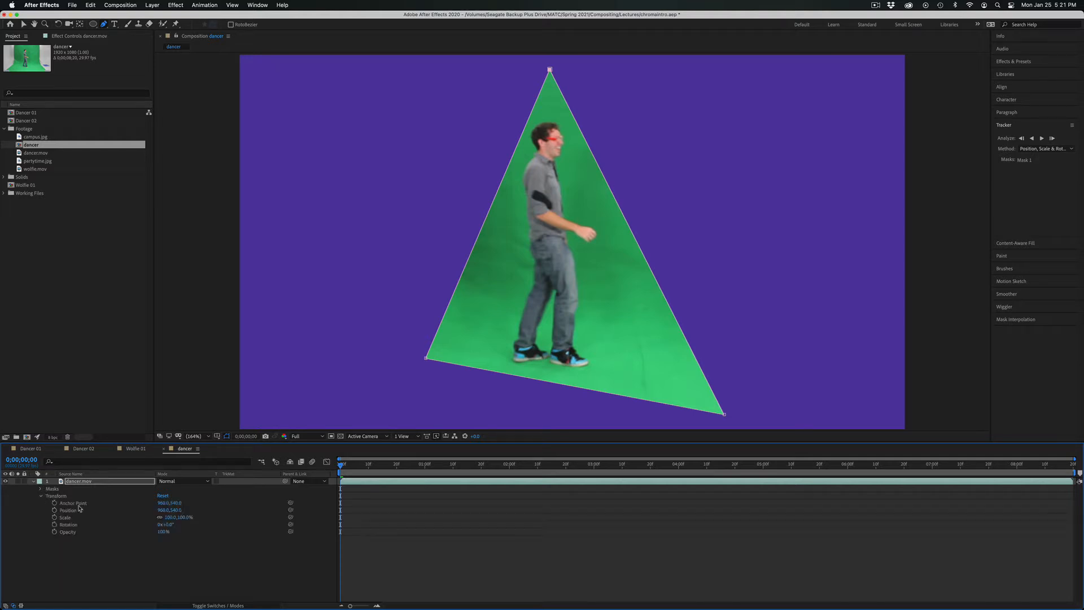
click(40, 490)
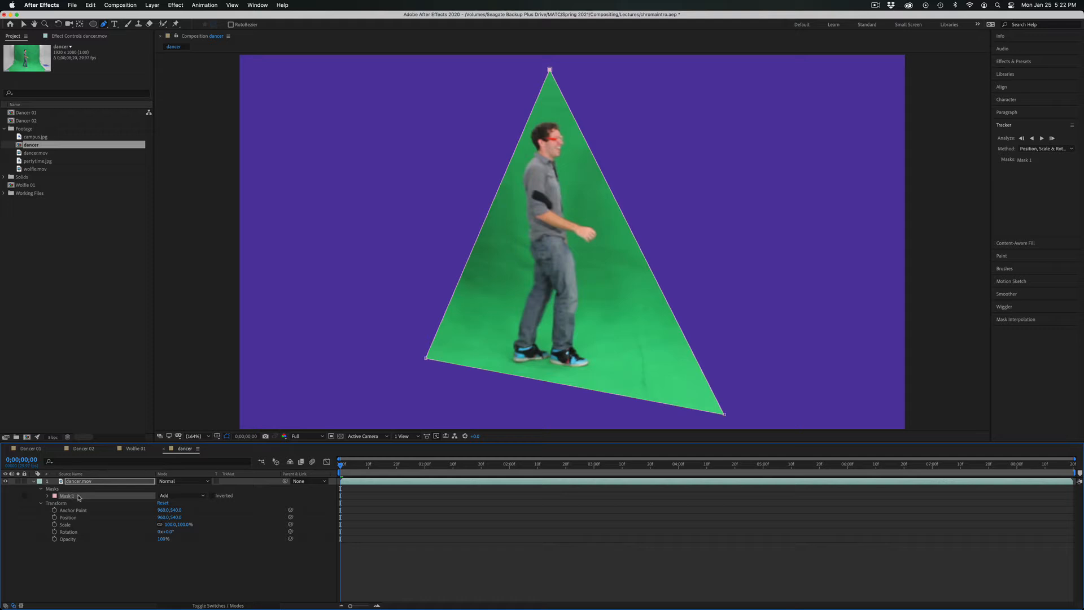
click(48, 496)
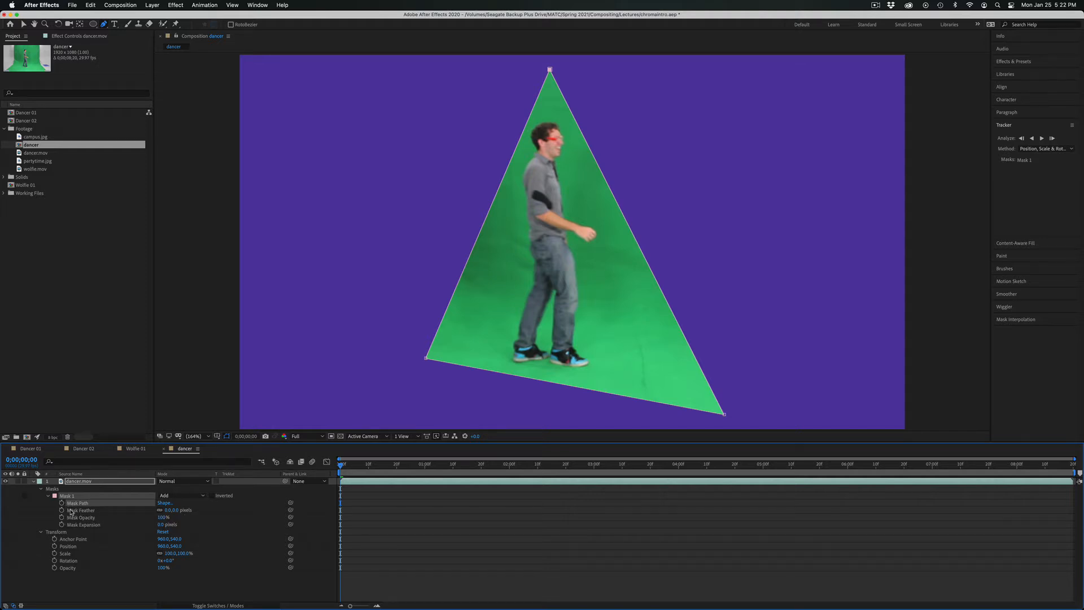
drag(170, 510, 137, 434)
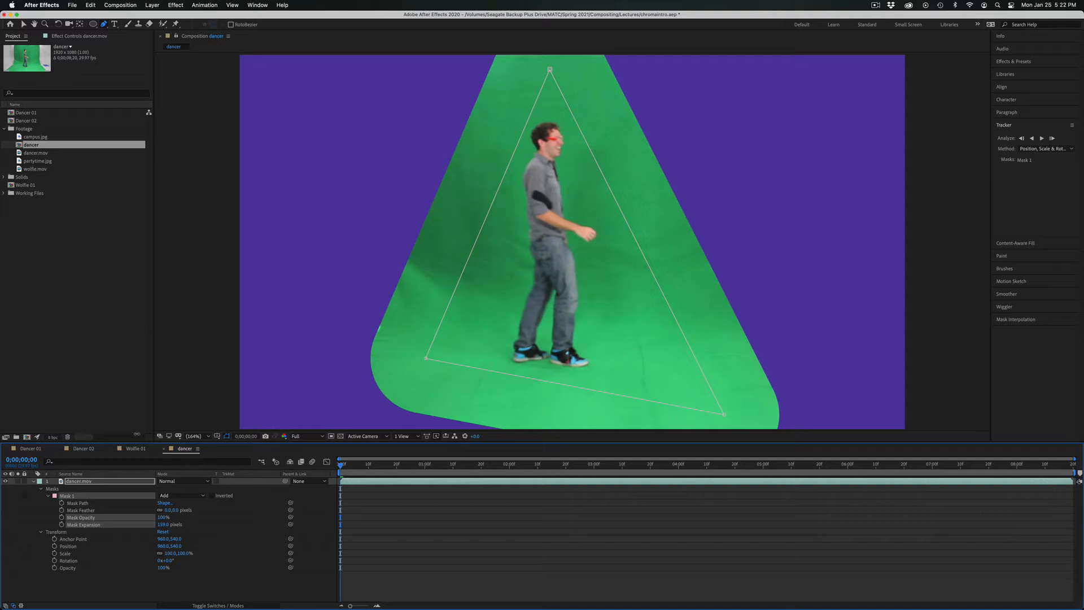
drag(120, 428, 122, 430)
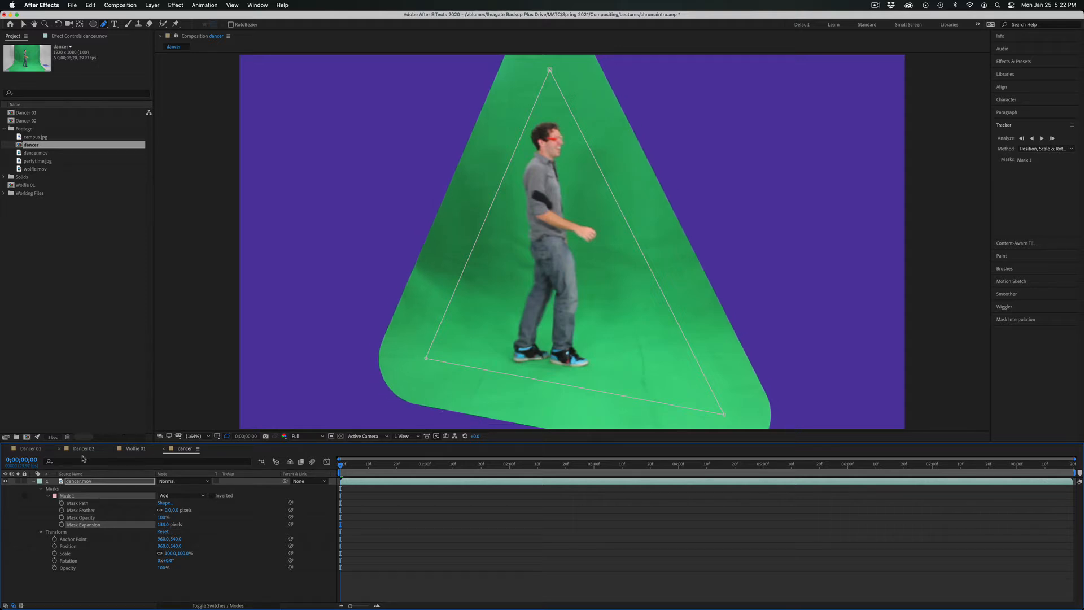
key(Delete)
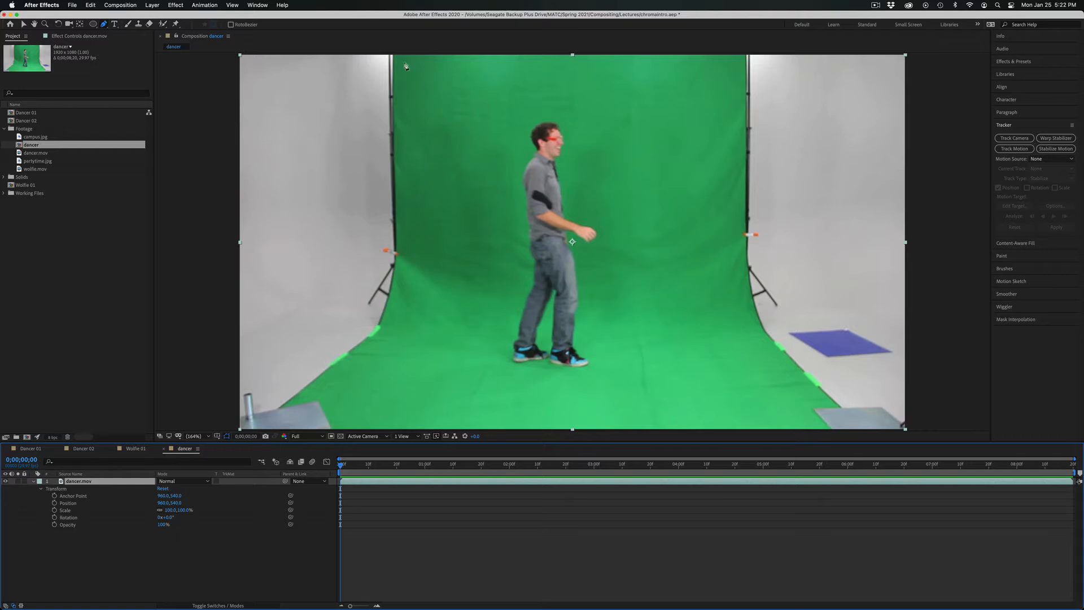
Draw a closed garbage mask on dancer.mov just inside the green screen's side edges, extending beyond the frame, and show the transparency grid.
key(slash)
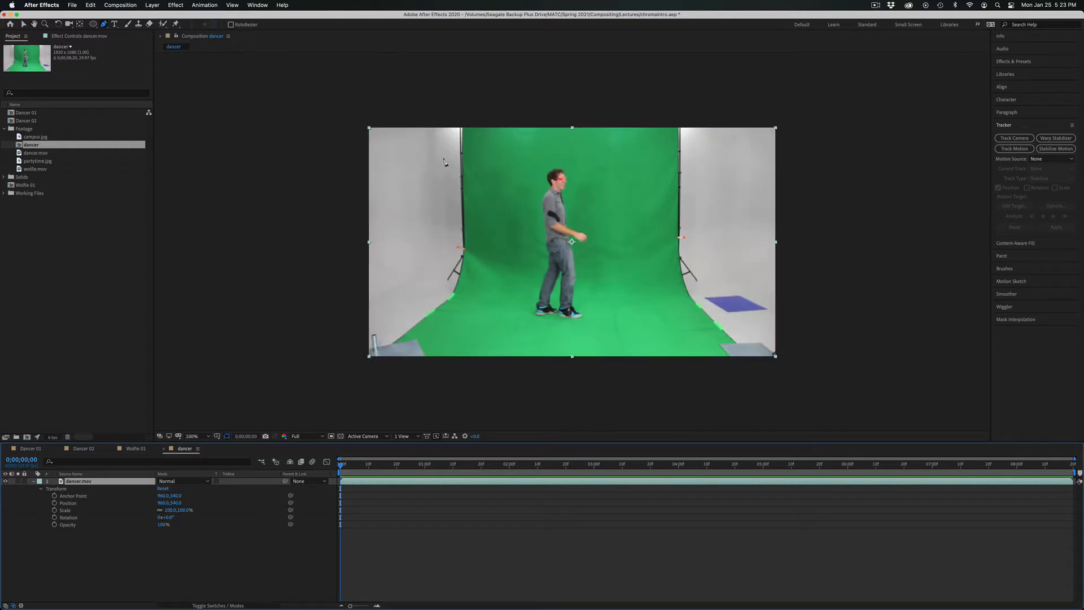
click(466, 123)
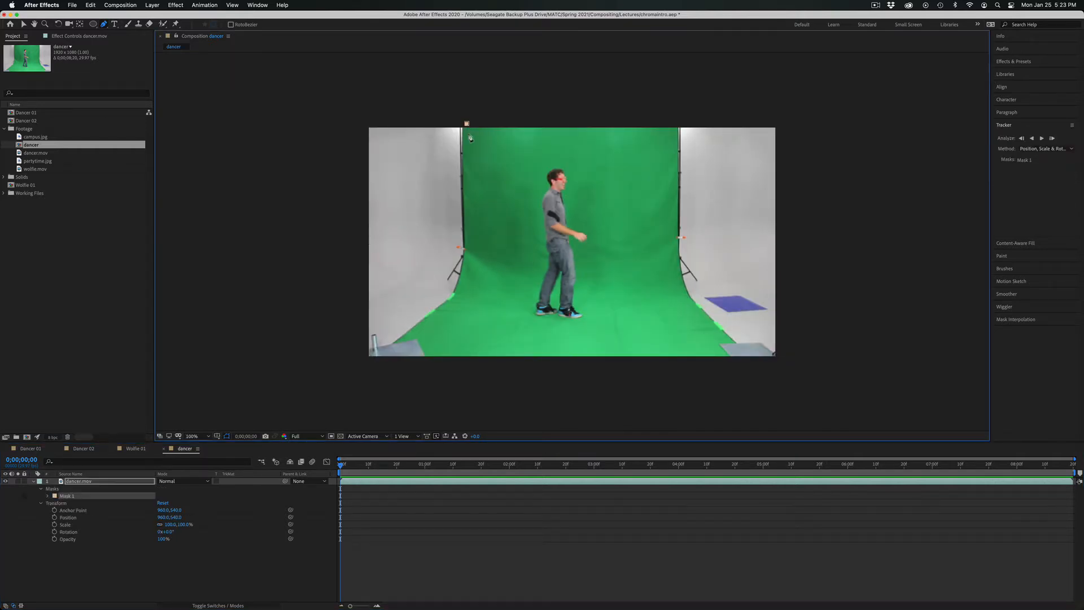
click(472, 247)
drag(462, 295, 454, 306)
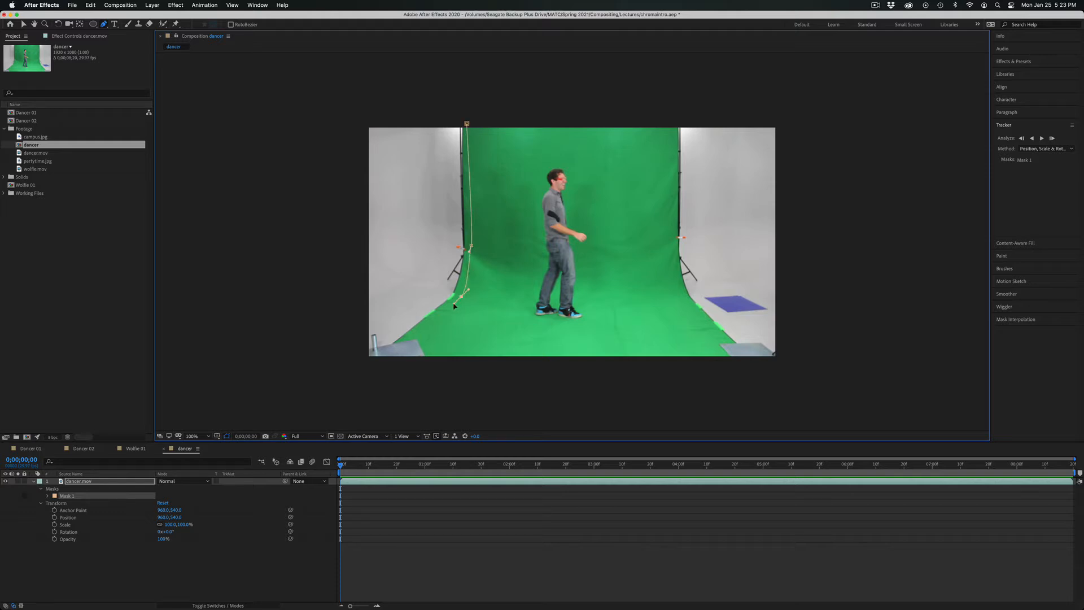
click(415, 331)
click(436, 369)
click(726, 368)
click(709, 337)
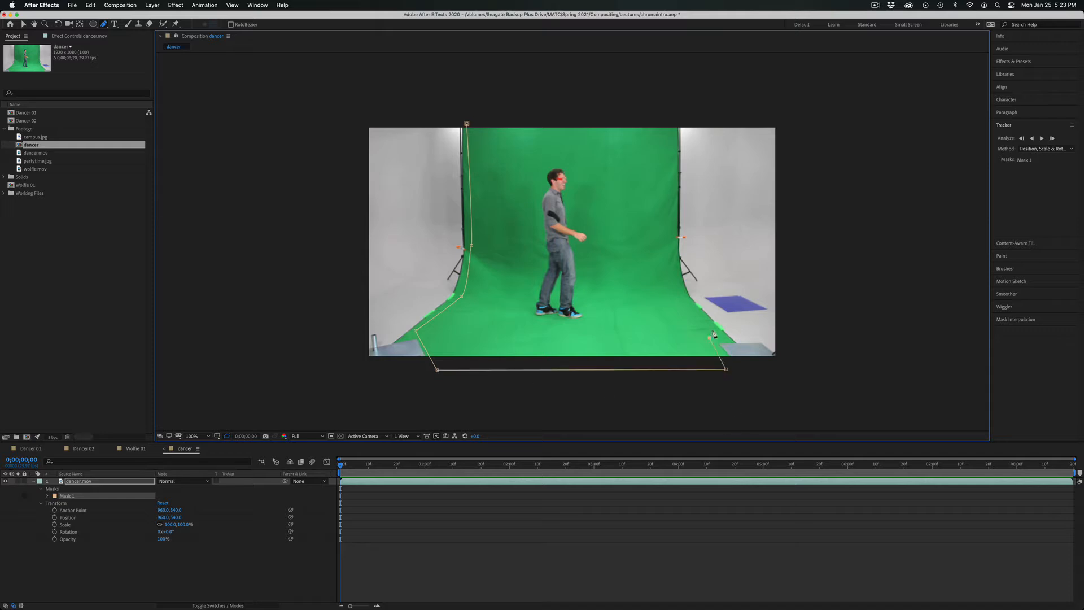
click(713, 329)
drag(672, 233, 677, 154)
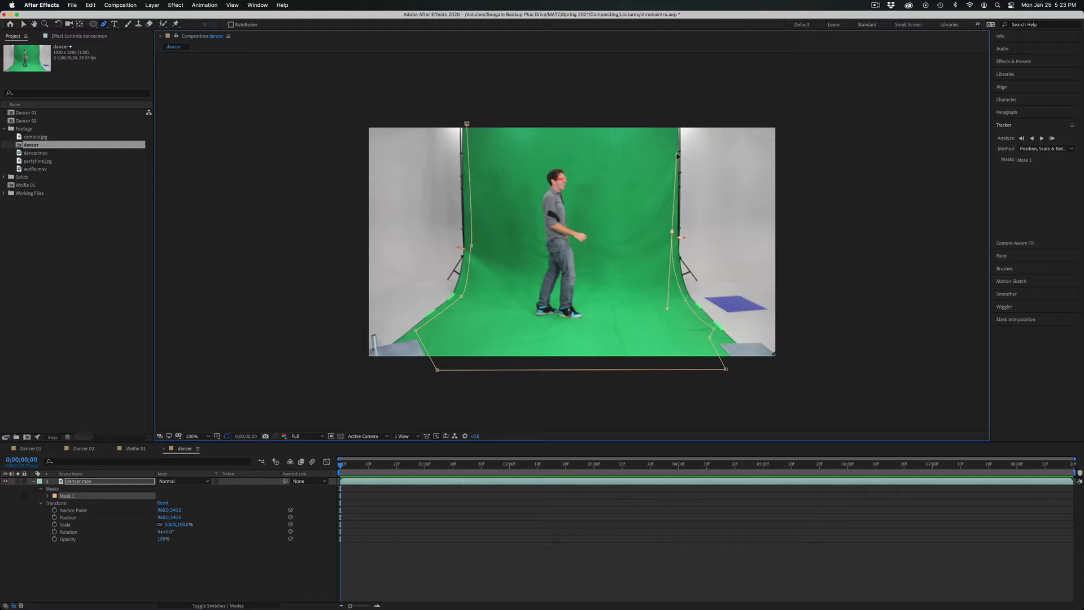
click(672, 116)
click(466, 123)
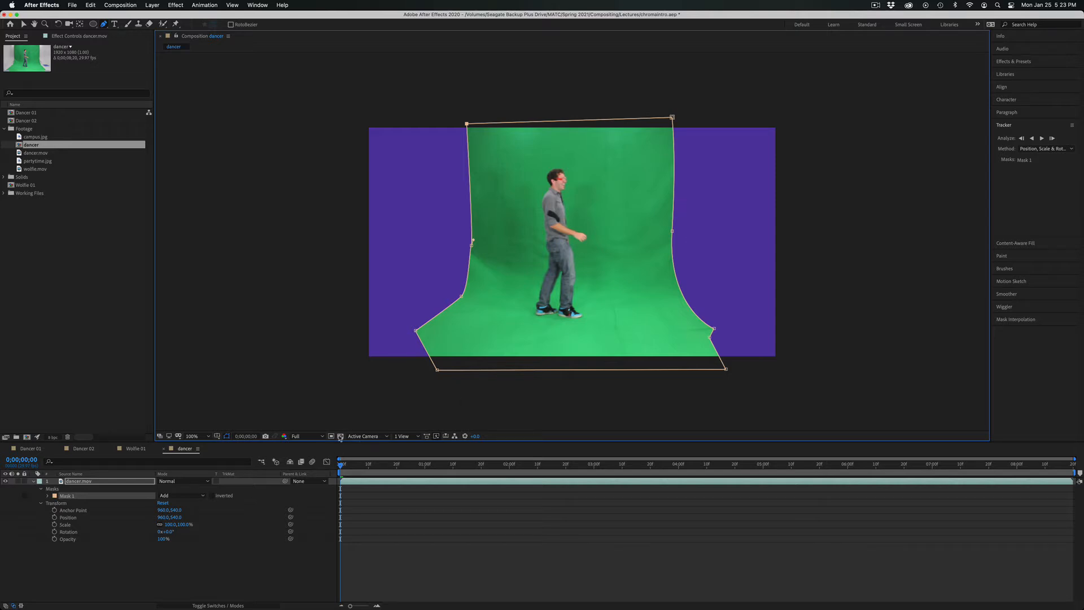
click(340, 436)
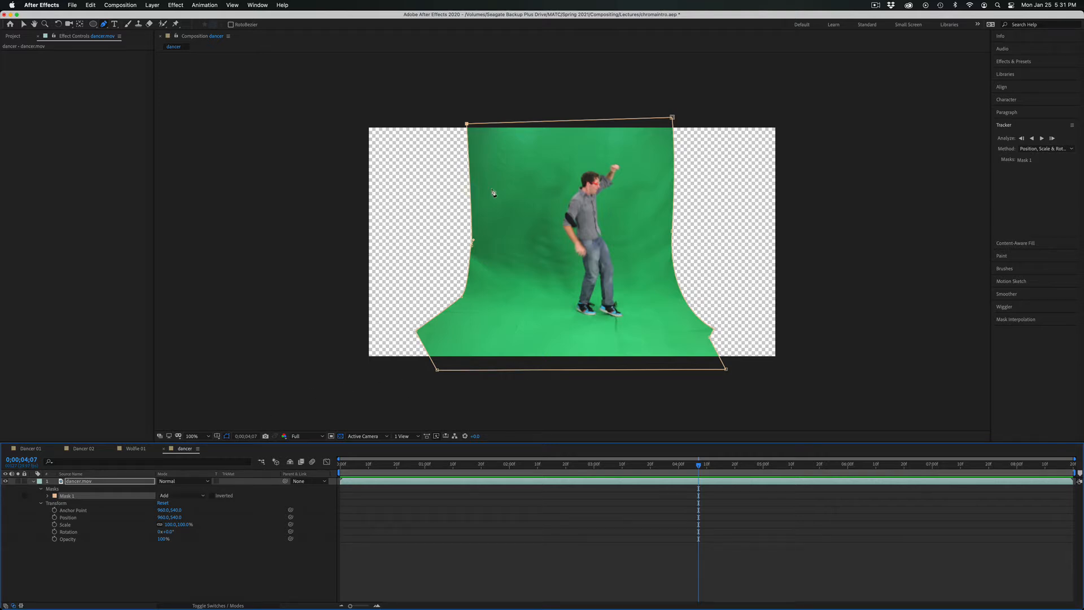
Set the garbage mask's mode to None and hide the layer controls in the composition view.
click(165, 497)
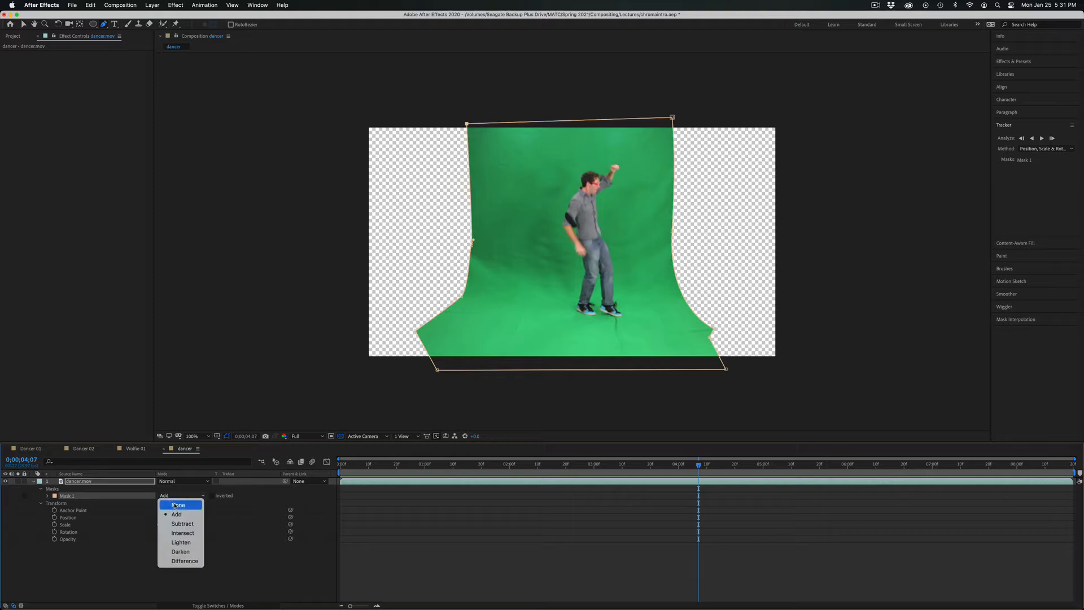
click(175, 505)
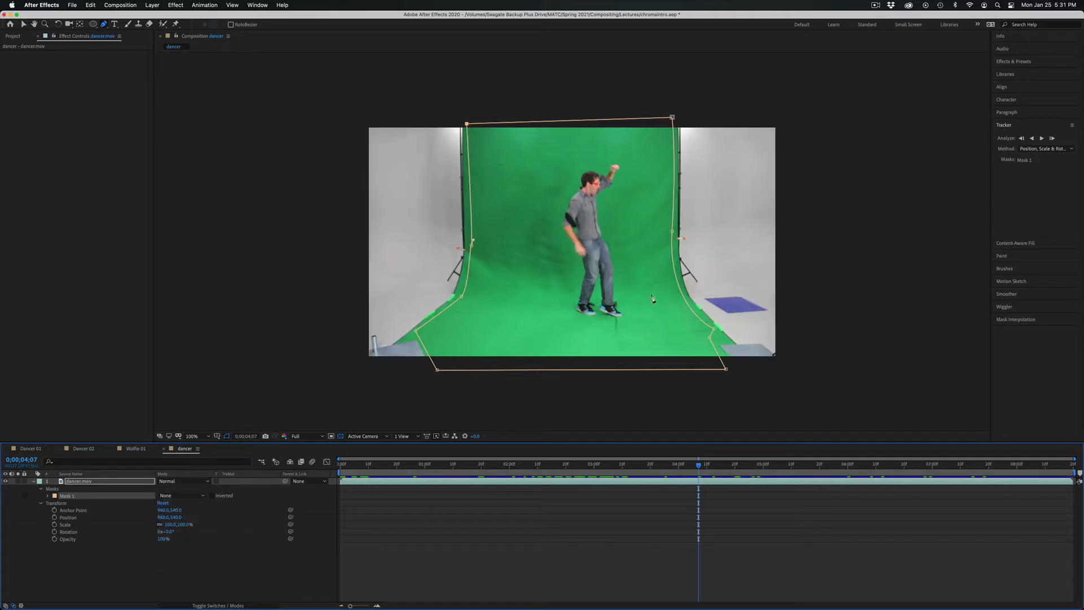
click(231, 5)
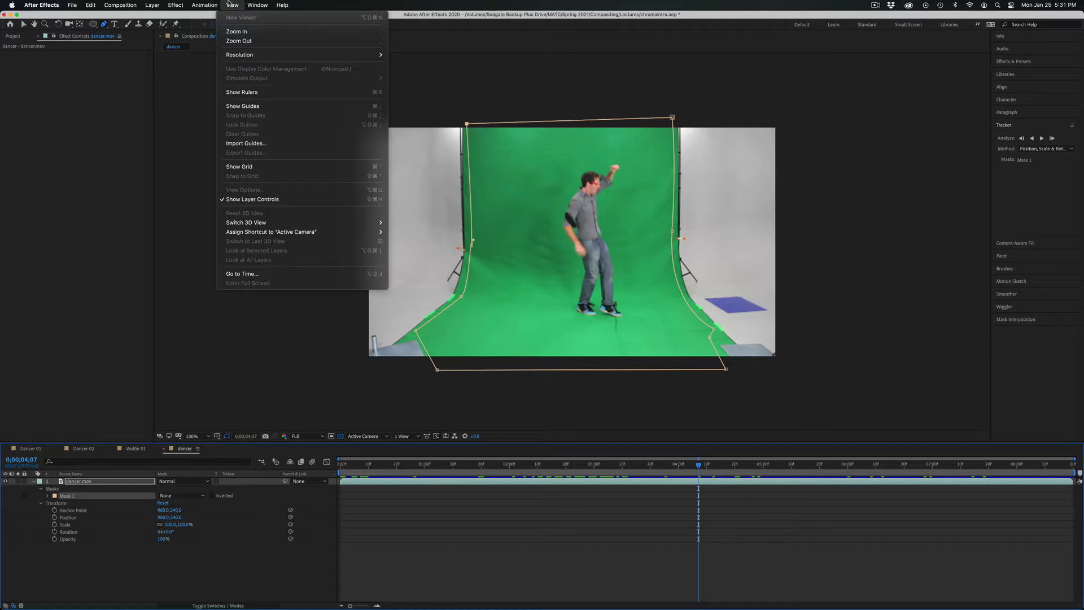
click(246, 204)
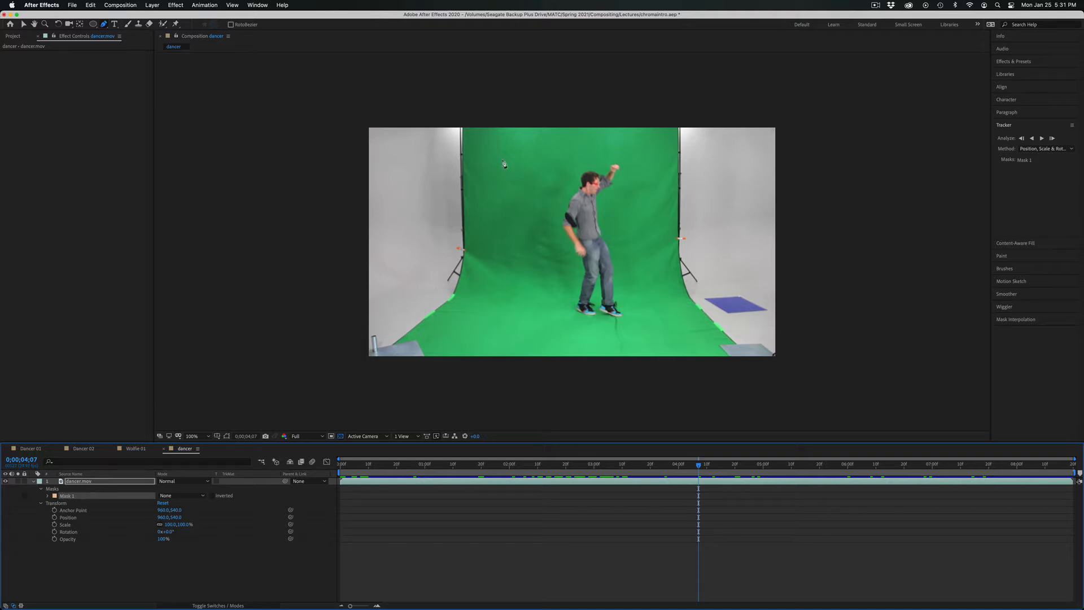
Show the layer controls, try the Subtract and Darken modes on the garbage mask, and set its mode to Add.
click(232, 5)
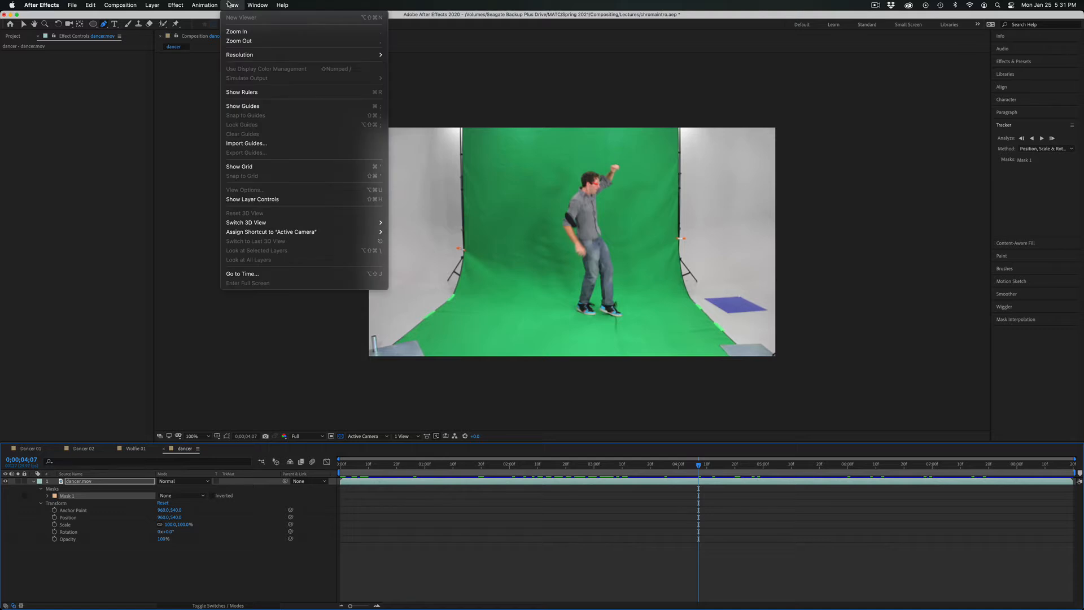
click(254, 200)
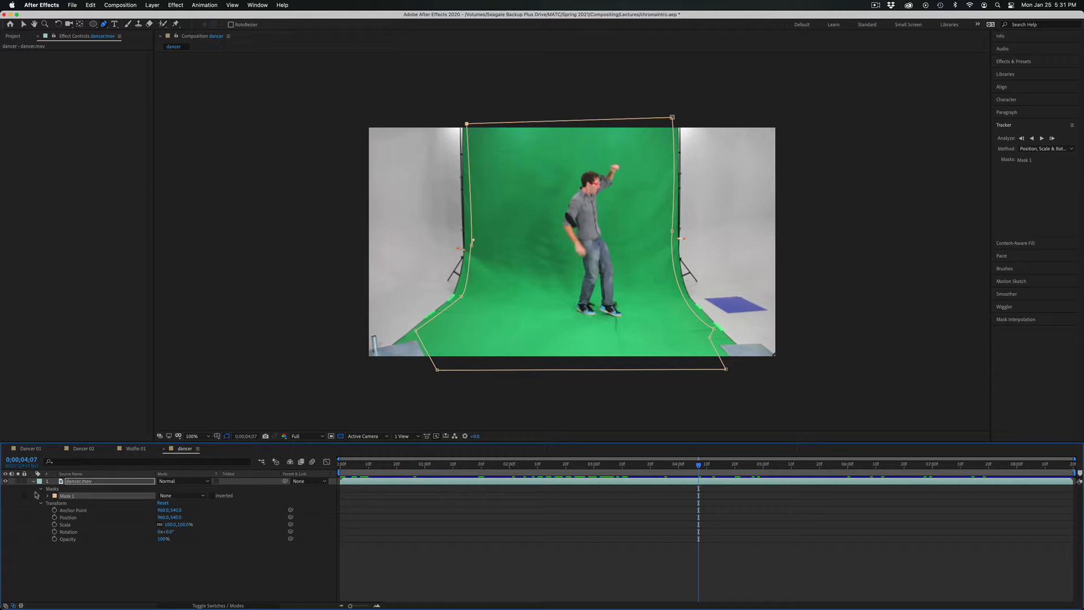
click(179, 495)
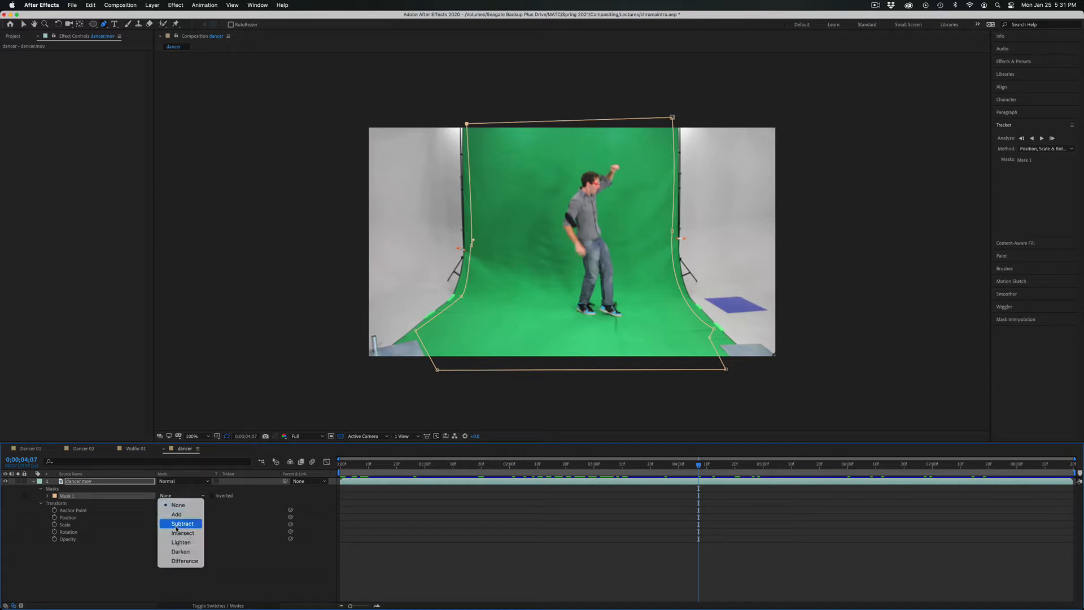
click(181, 523)
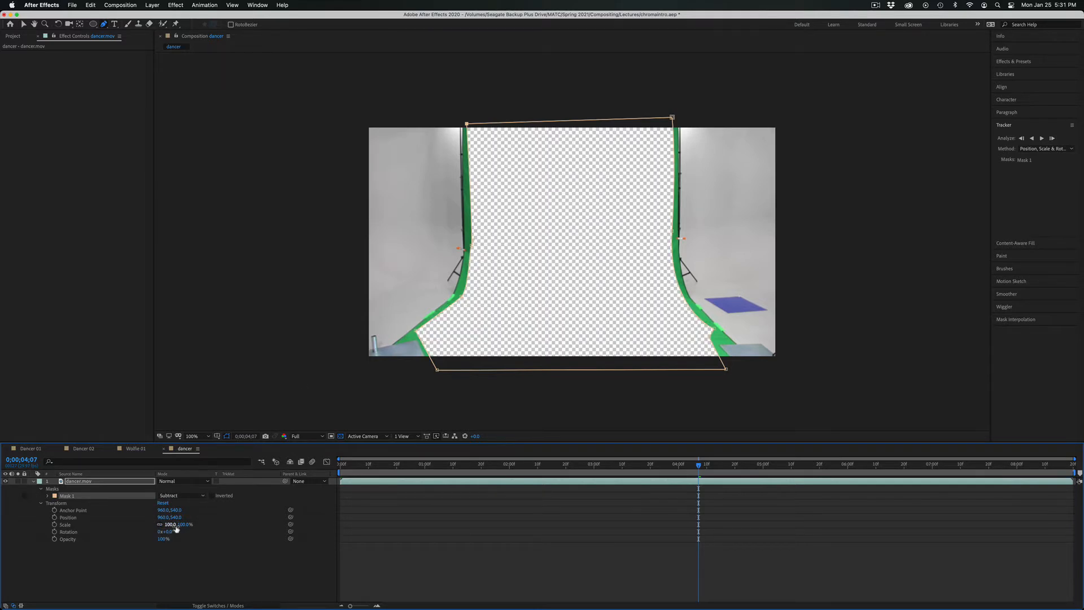
click(185, 496)
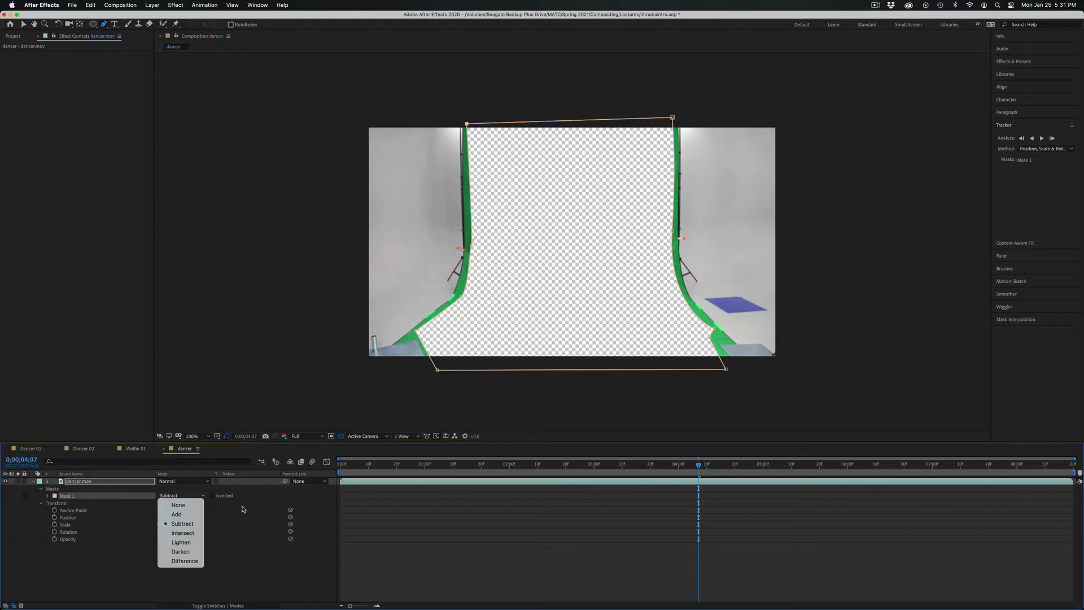
click(181, 552)
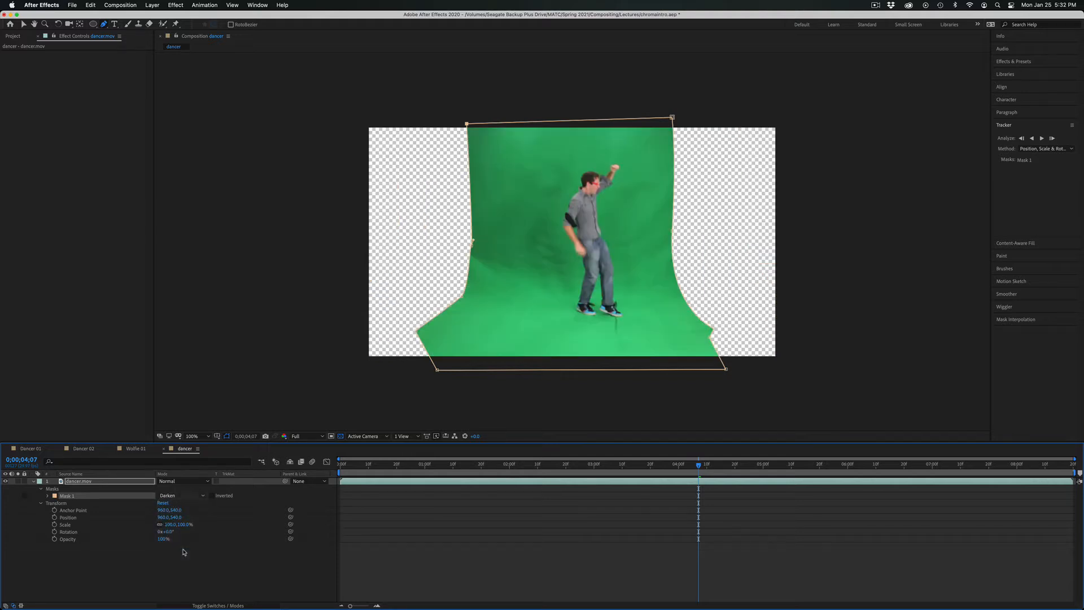
click(179, 498)
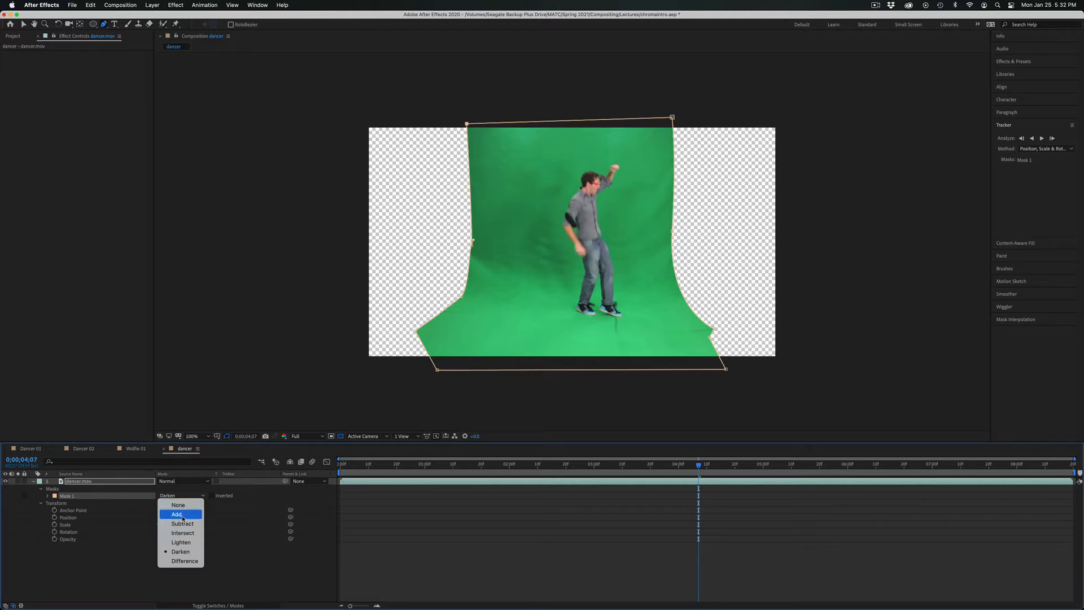
click(183, 518)
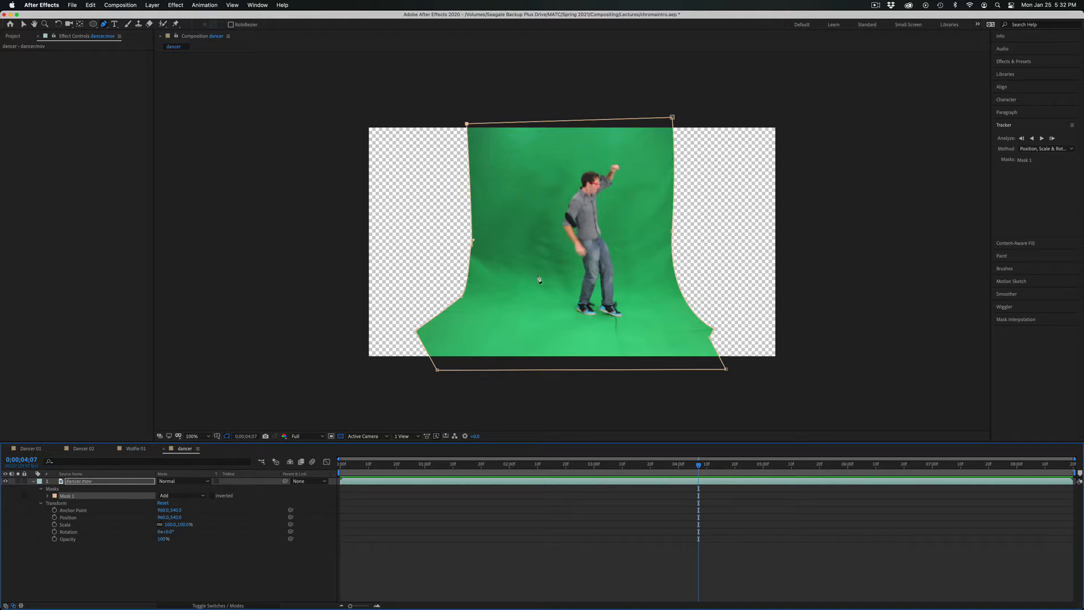
Apply the Keylight (1.2) keying effect to the dancer.mov layer.
click(13, 36)
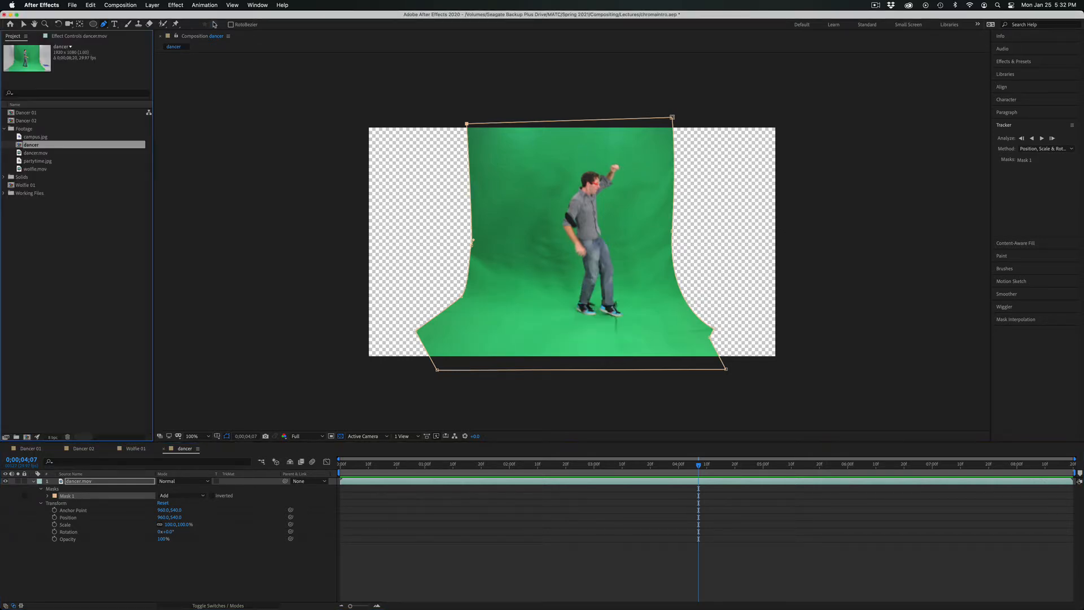
click(73, 481)
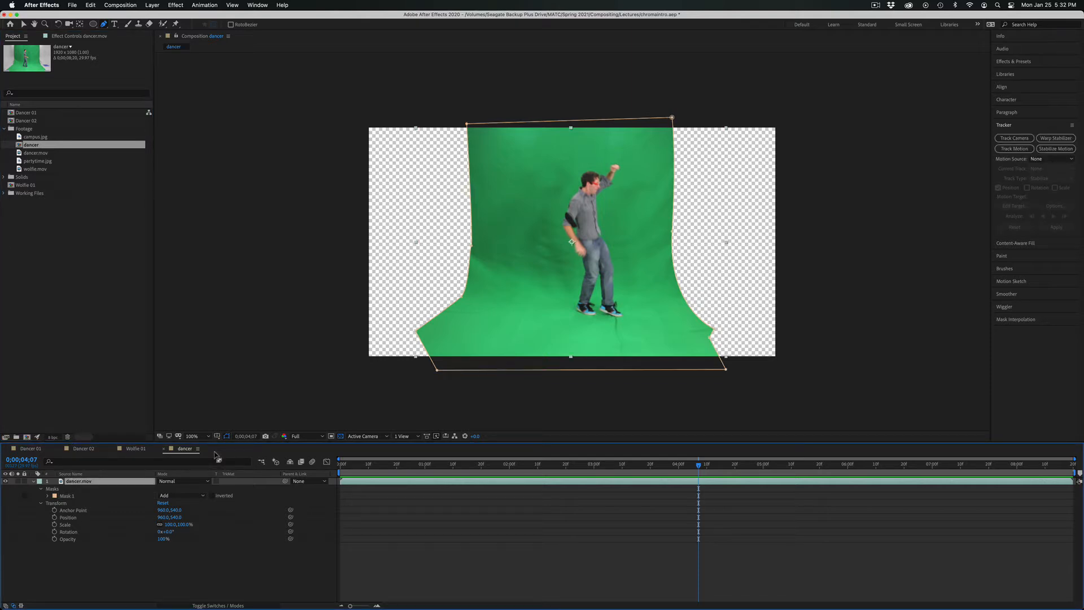
click(179, 5)
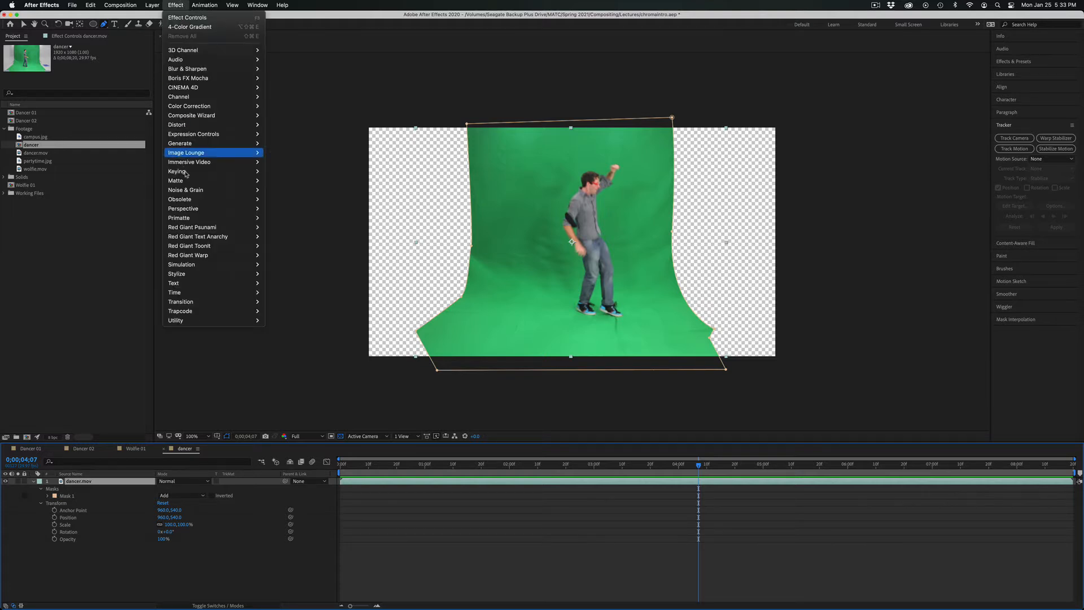
mouse_move(186, 175)
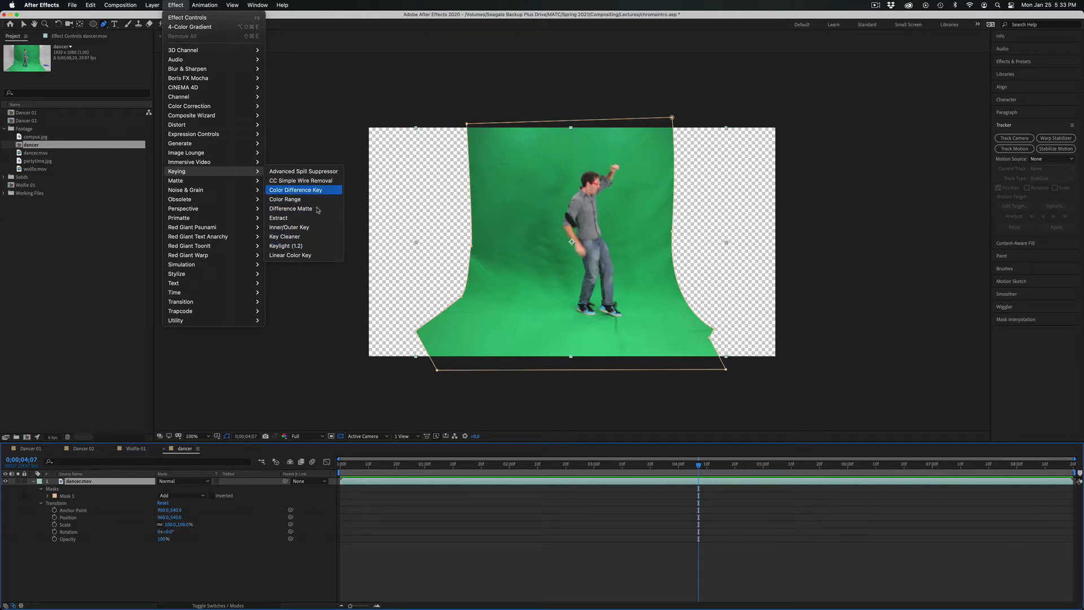
click(297, 247)
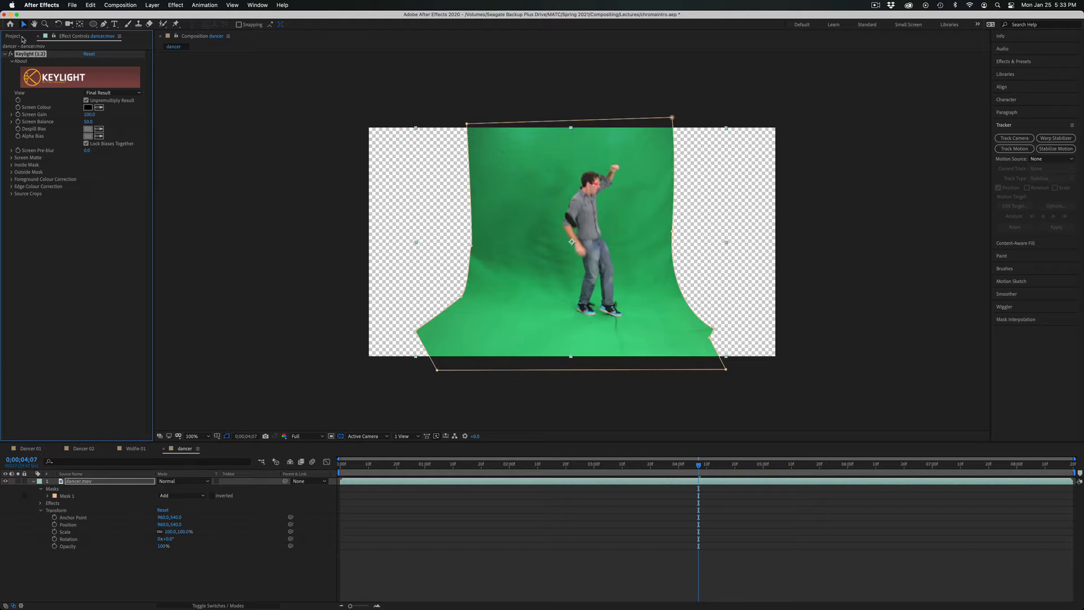
Sample Keylight's Screen Colour from the green backdrop just beside the dancer's shoulder.
click(14, 36)
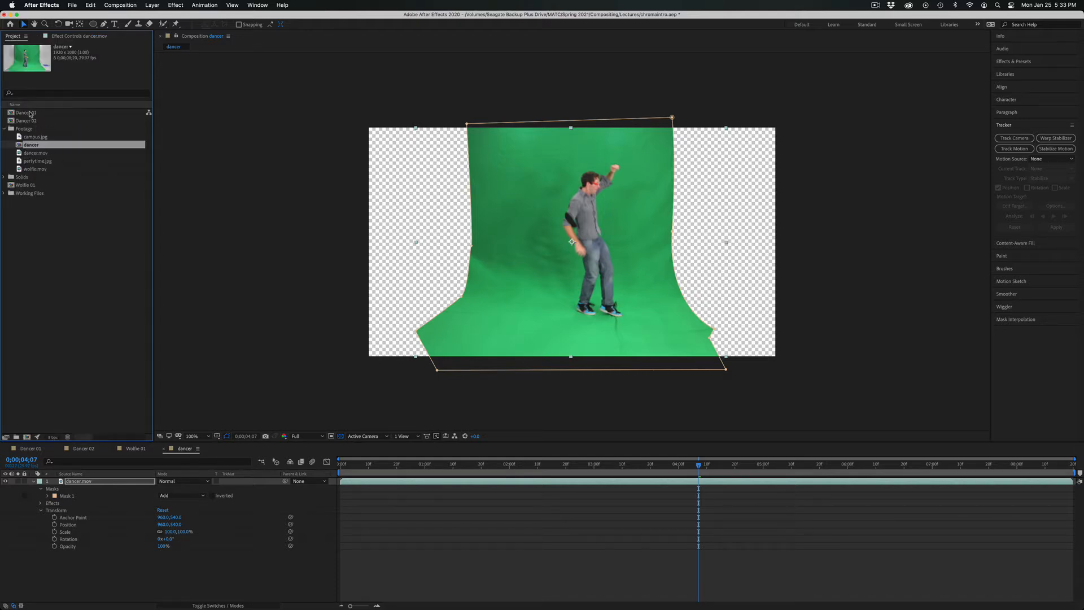
click(65, 37)
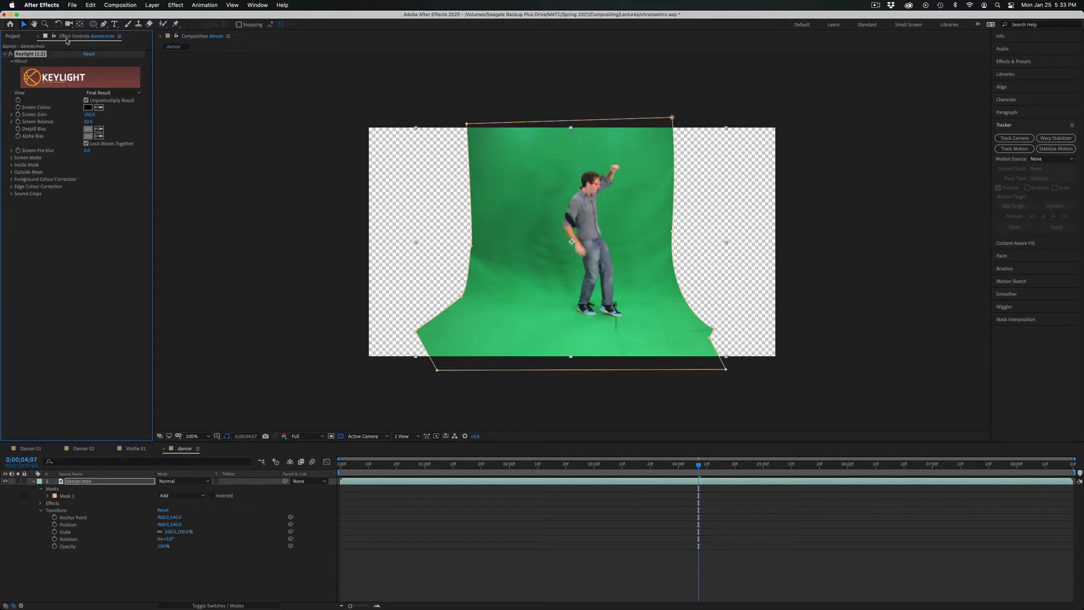
click(98, 108)
click(530, 205)
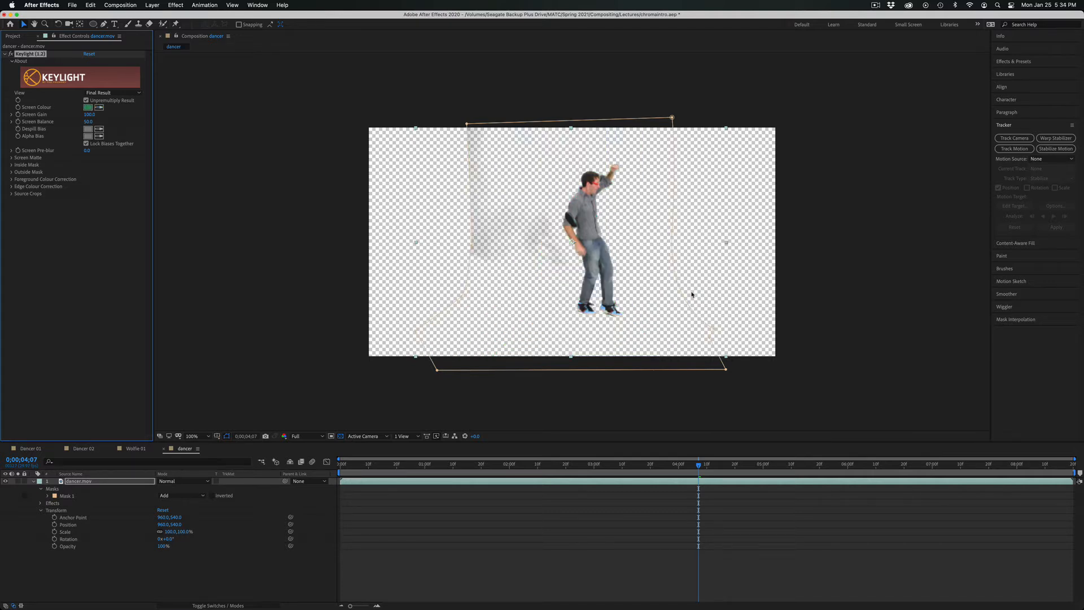
Compare the keyed dancer with the transparency grid off and on, and play part of the composition to check the key.
click(341, 436)
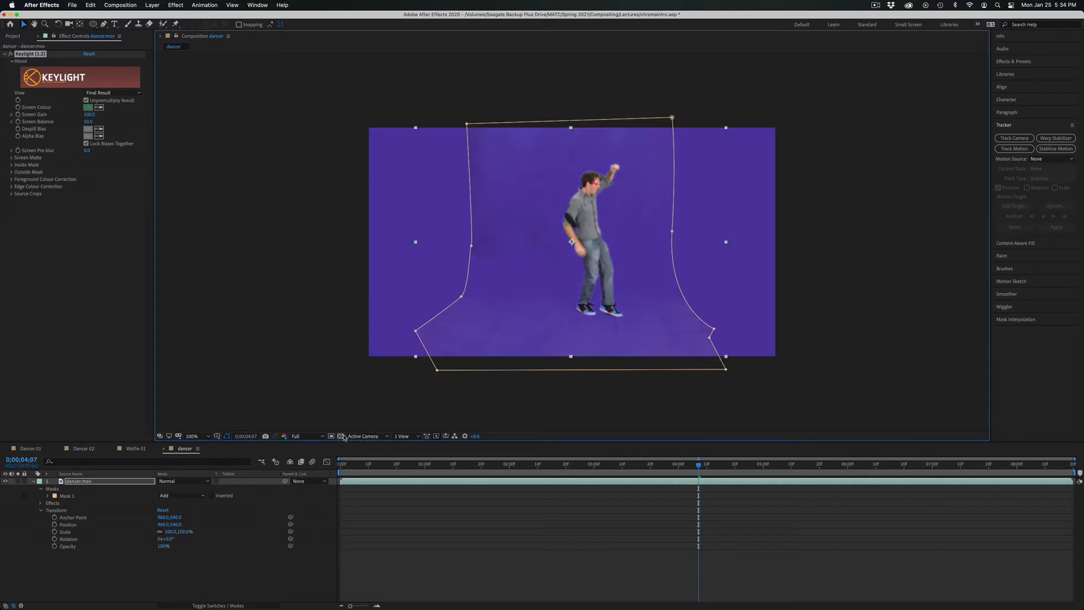
click(341, 436)
click(341, 437)
click(341, 437)
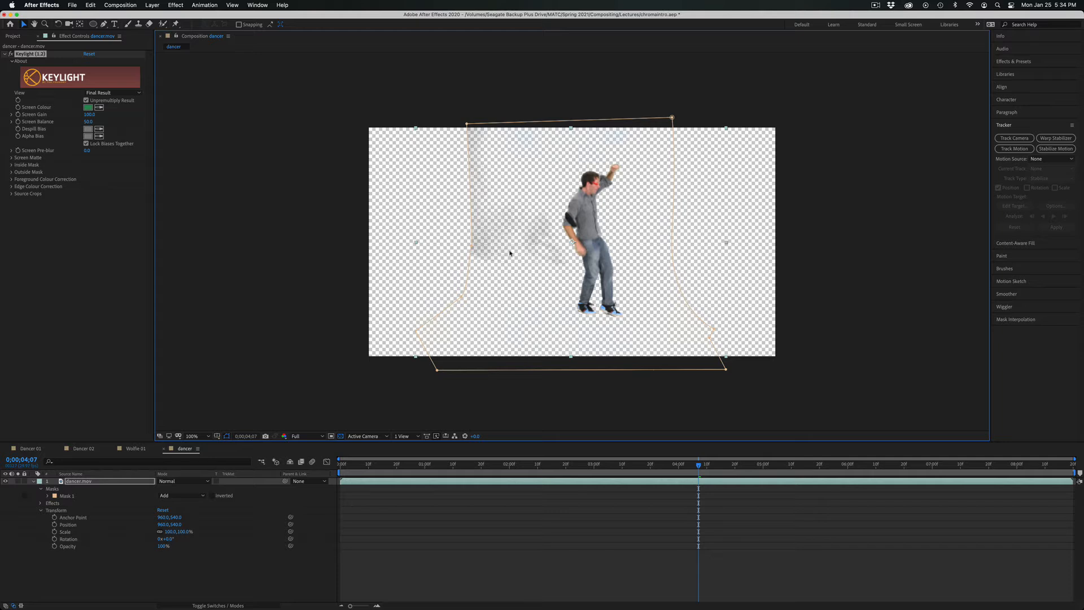
key(space)
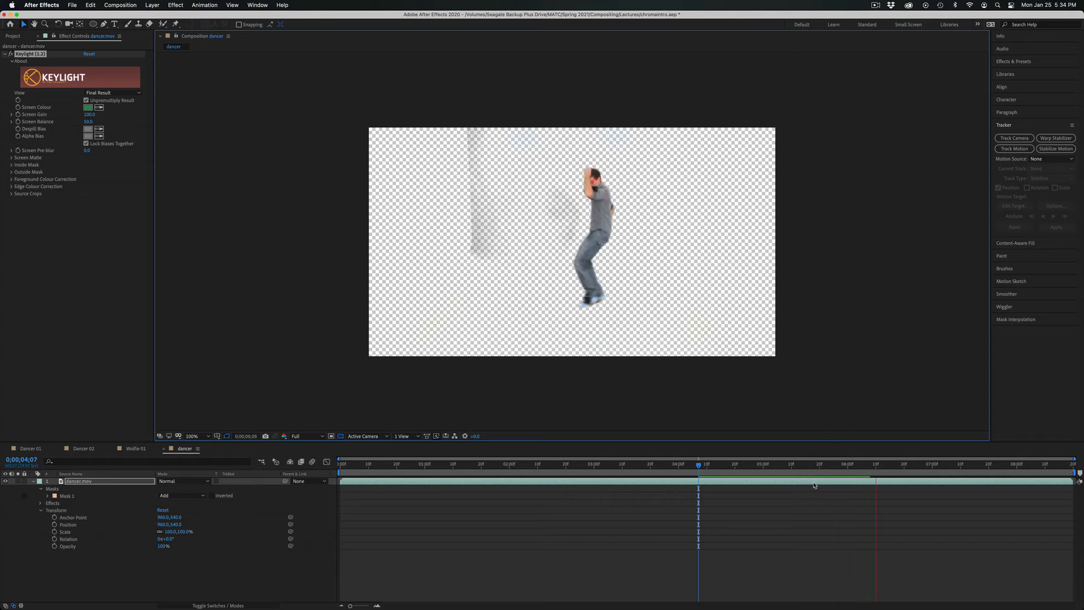
key(space)
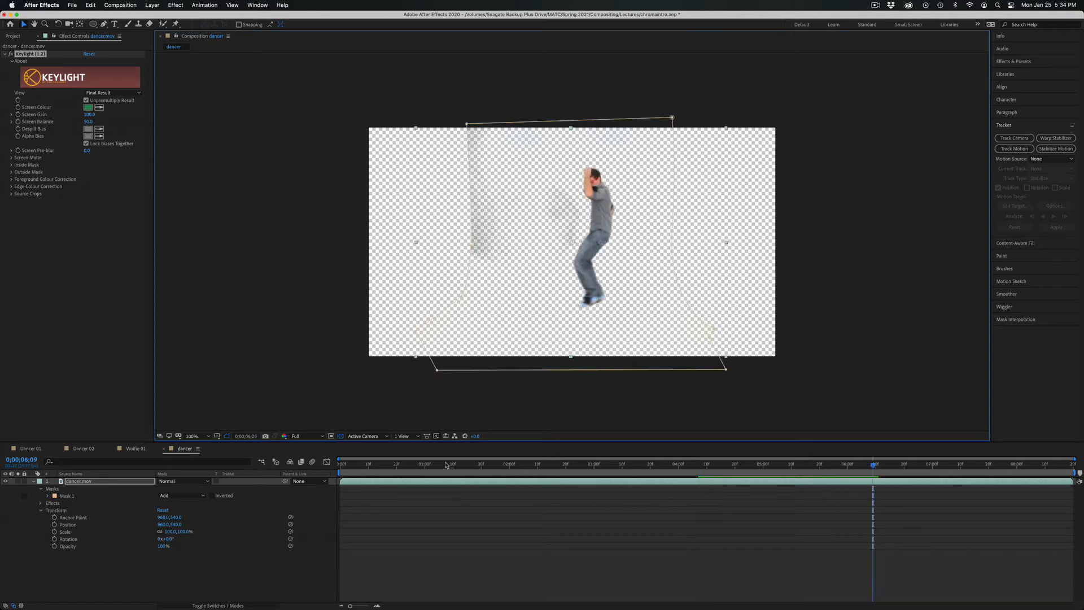
Set the composition's preview resolution to Half and play back the keyed footage.
click(303, 440)
click(307, 470)
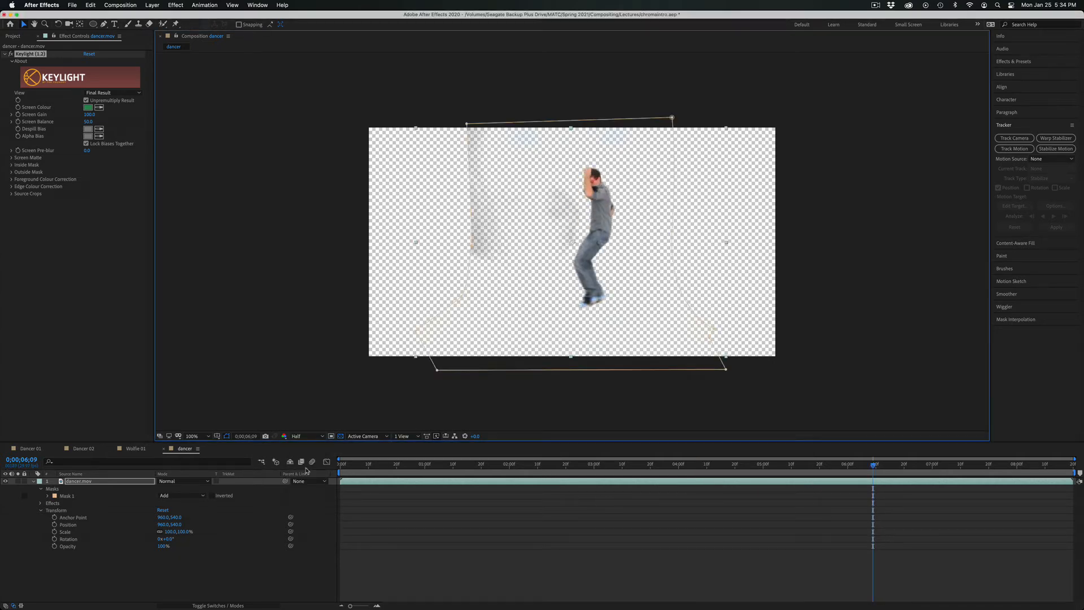
key(space)
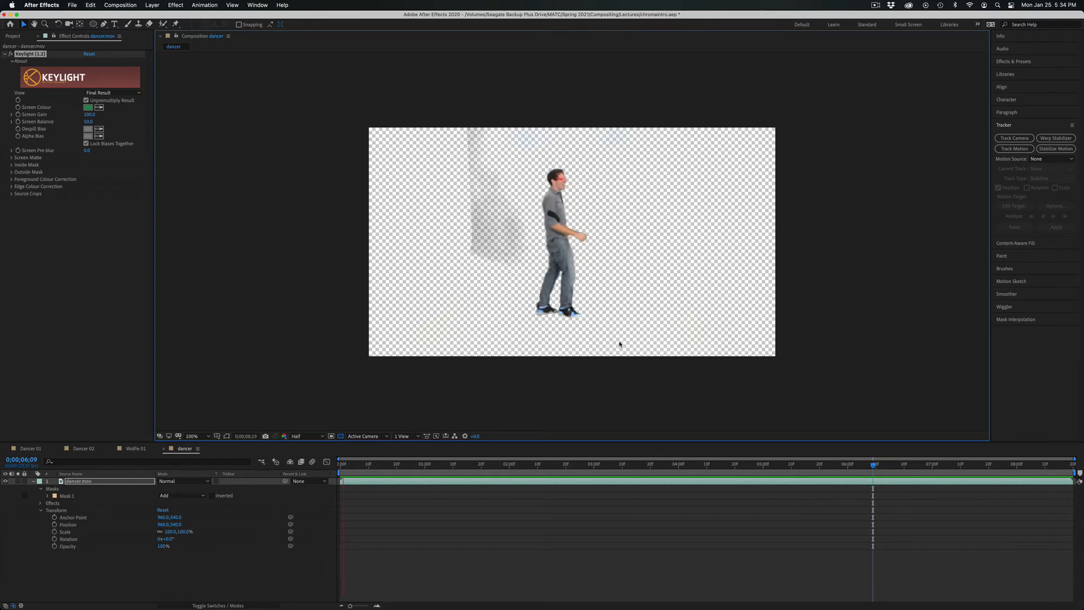
key(space)
Magnify the composition view to 200%, hide the transparency grid, and play the keyed footage against the purple background.
key(period)
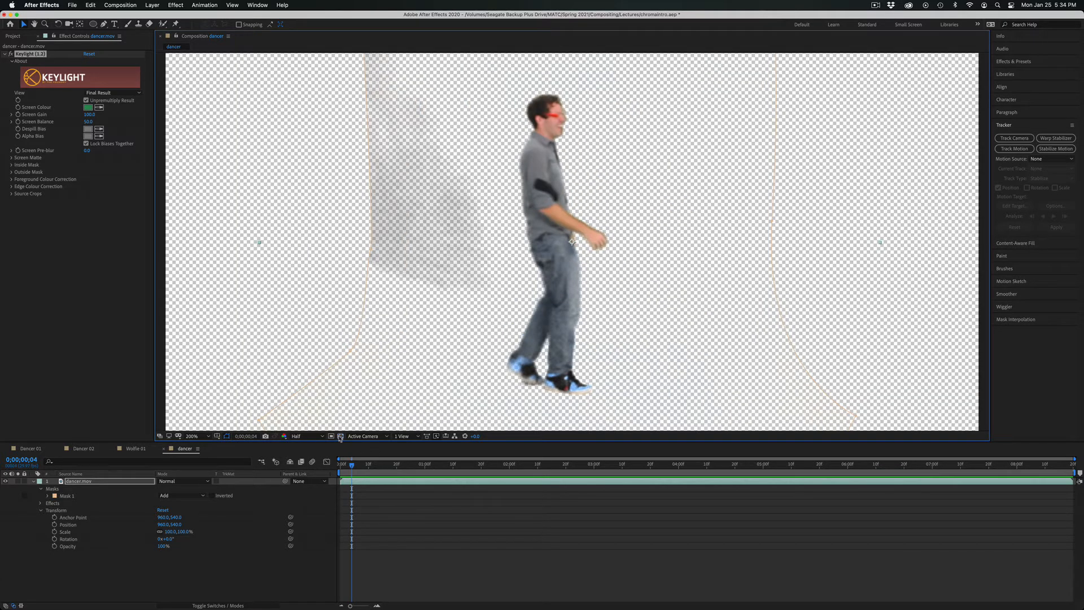
click(340, 438)
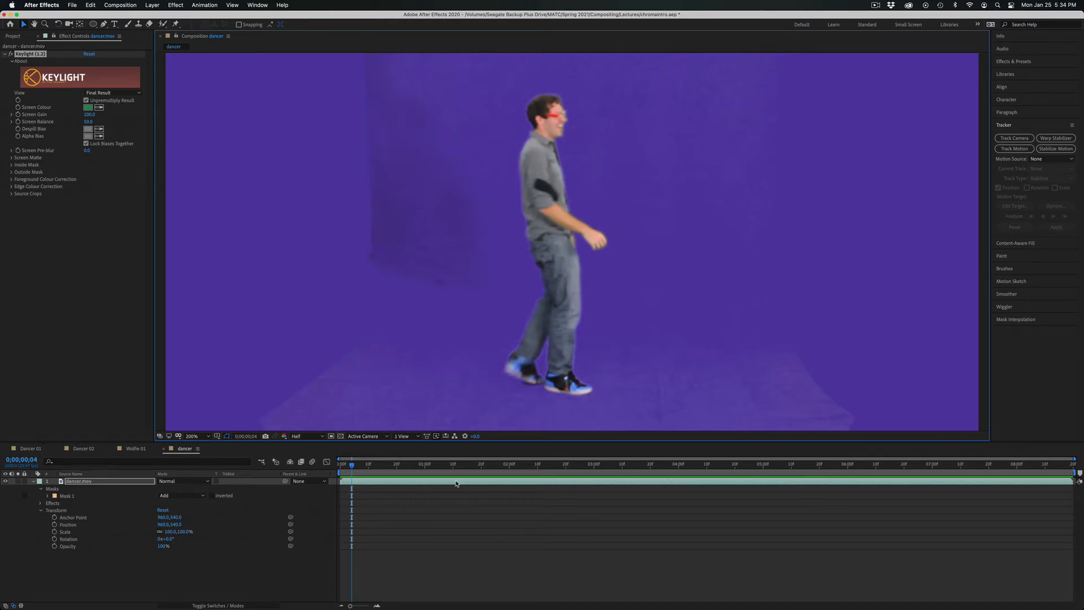
key(space)
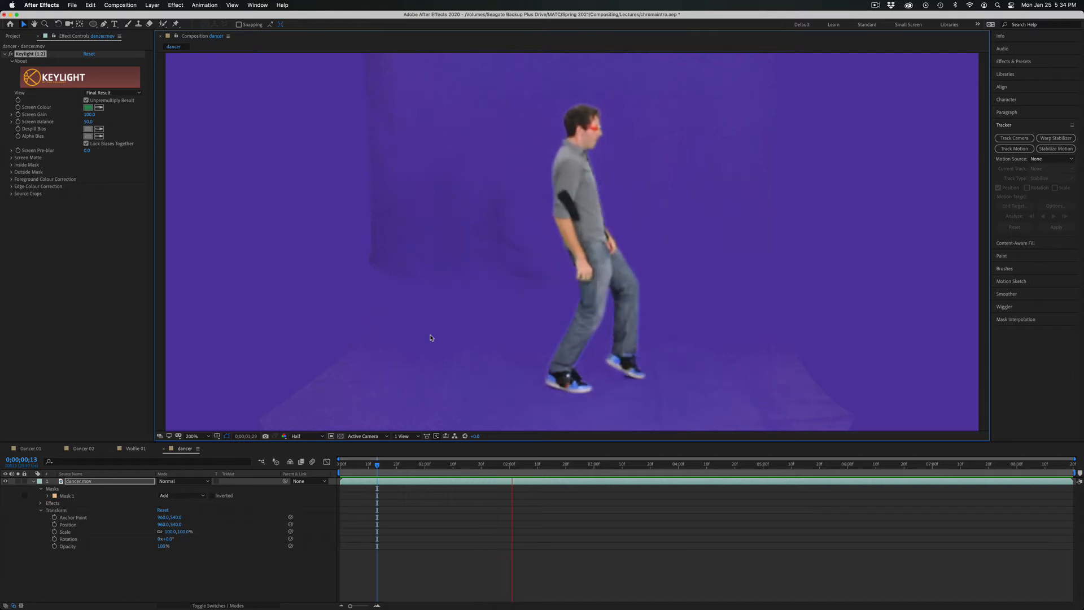
key(space)
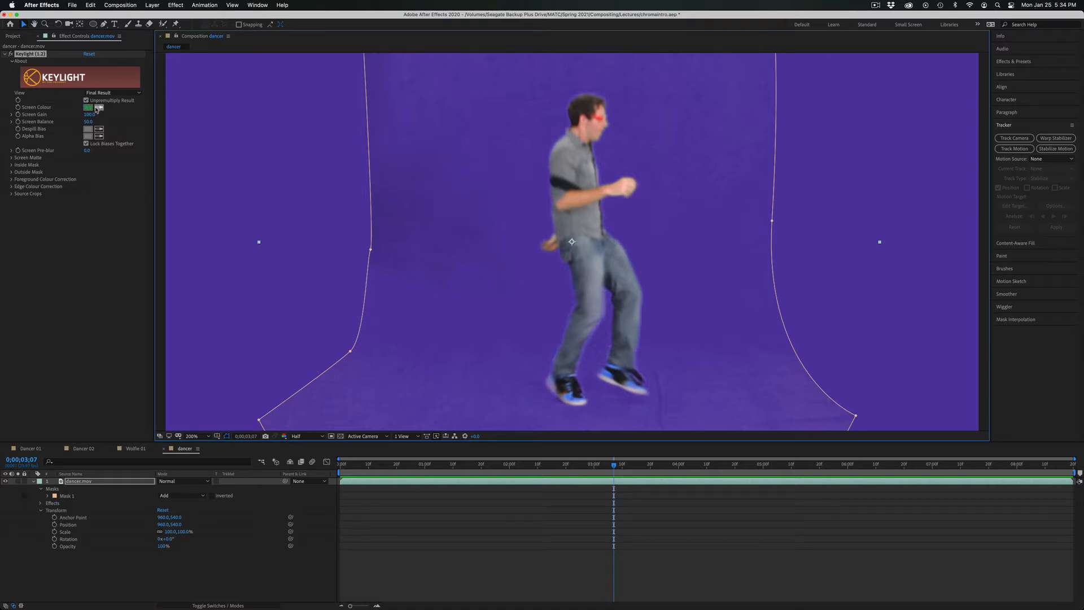
Try a slightly higher Screen Gain and a Screen Balance of 100 in Keylight, and undo the changes.
drag(91, 116, 113, 124)
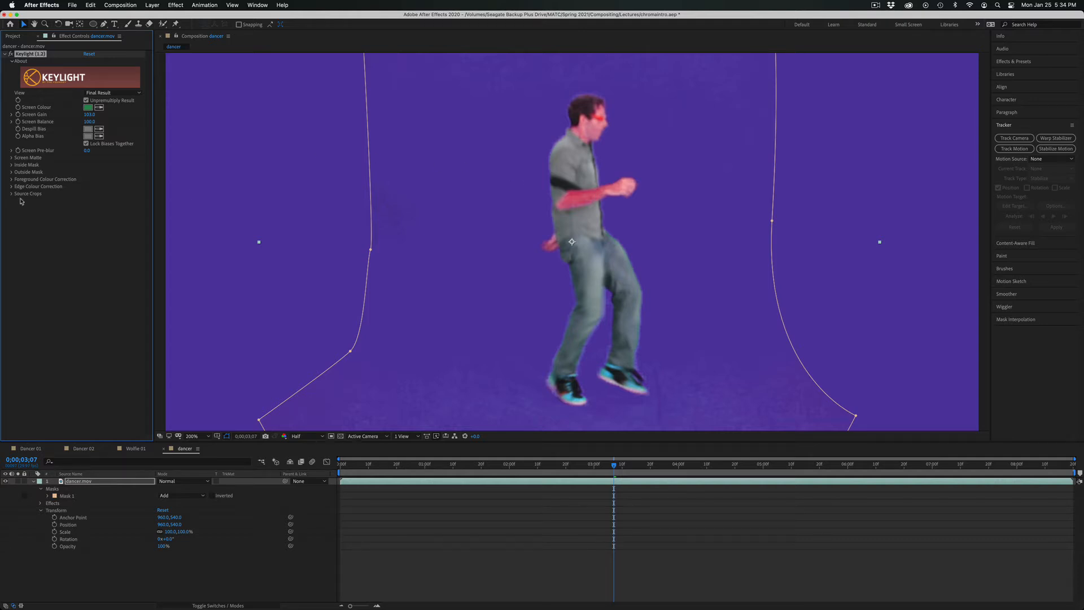
key(super+z)
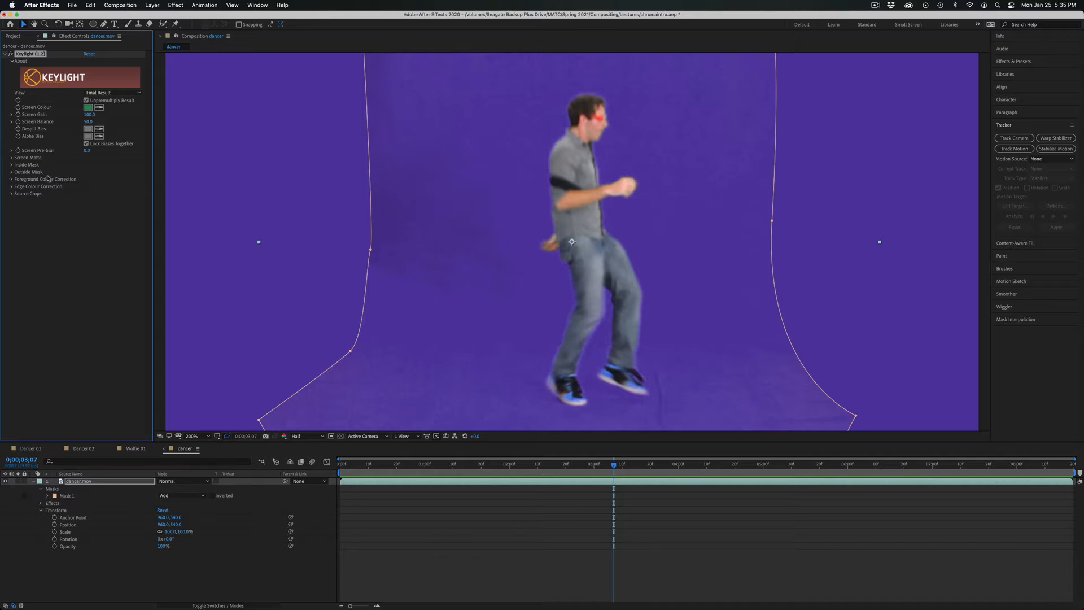
Raise Clip Black to about 31 and lower Clip White to about 68 in Keylight's Screen Matte settings.
click(11, 158)
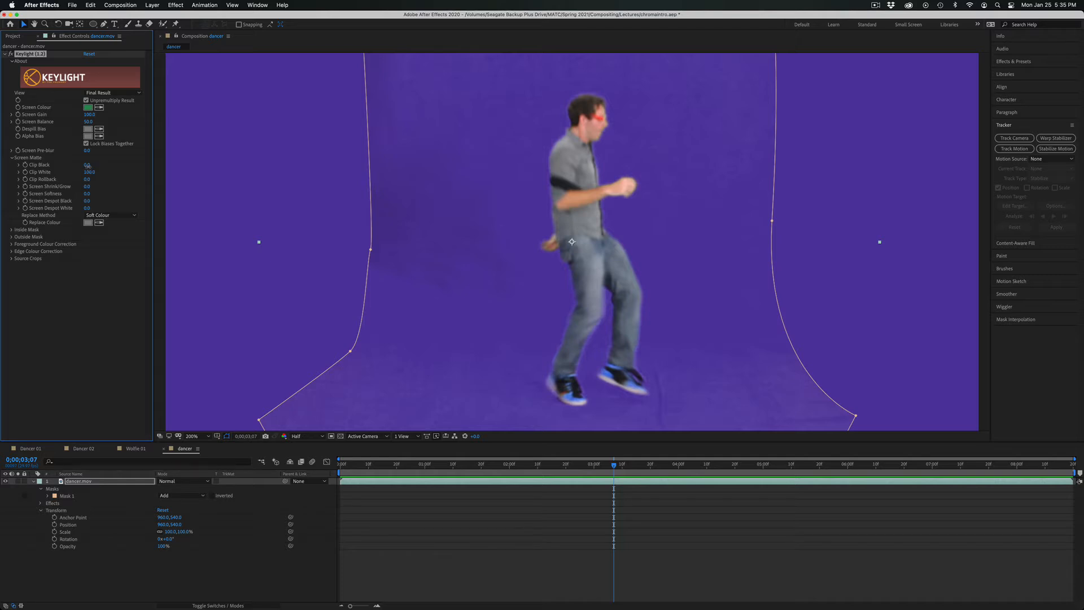
drag(81, 166, 70, 162)
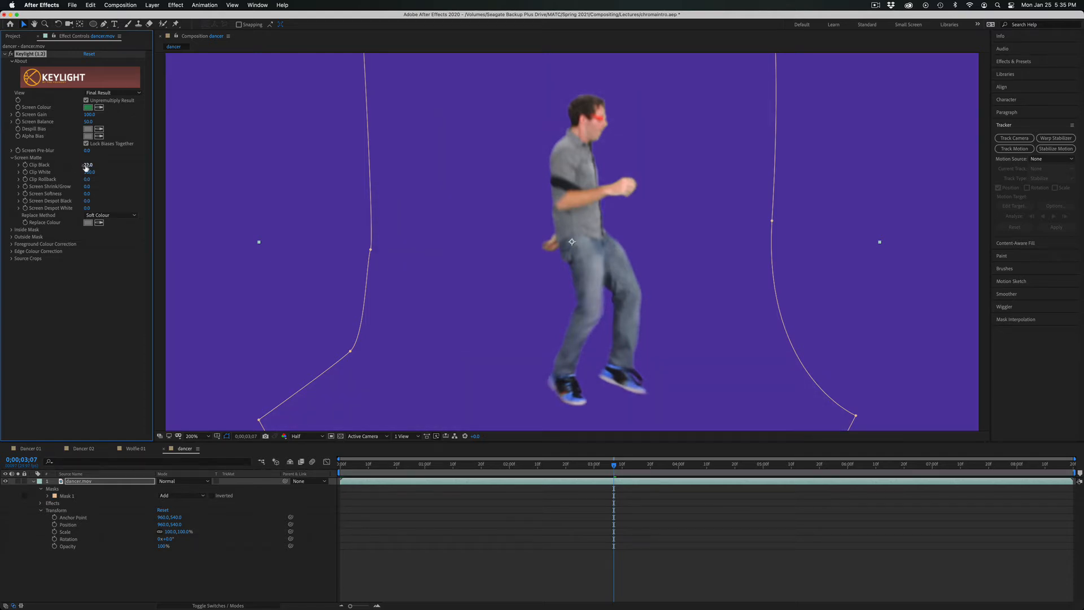
drag(84, 165, 108, 155)
drag(88, 171, 80, 171)
drag(72, 170, 73, 172)
Scrub through the timeline and play from the first frame to inspect the cleaned matte against the purple background.
drag(614, 466, 723, 448)
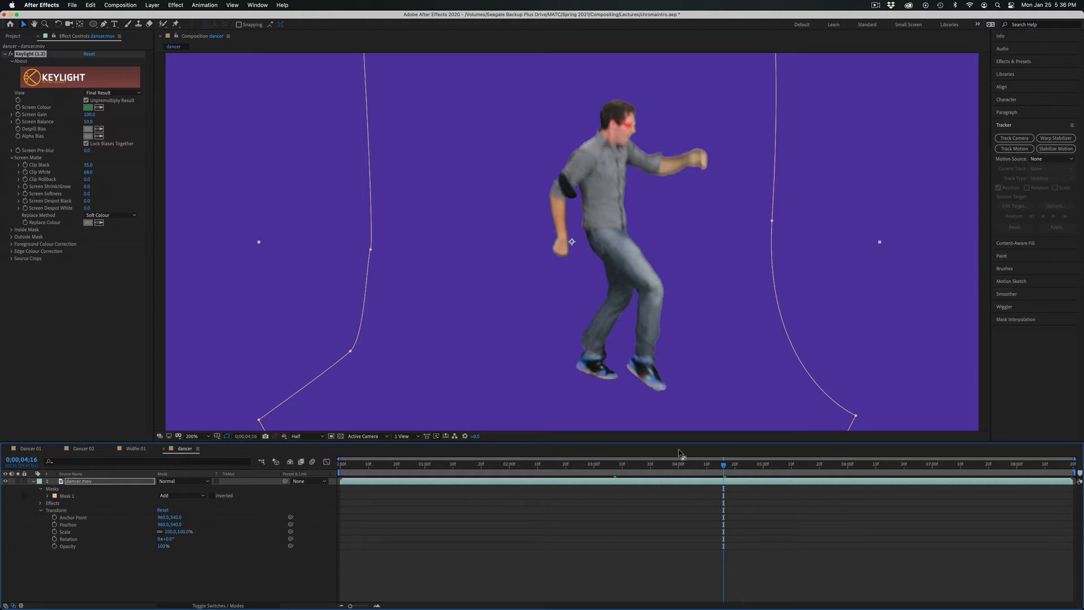
drag(702, 465, 268, 450)
key(space)
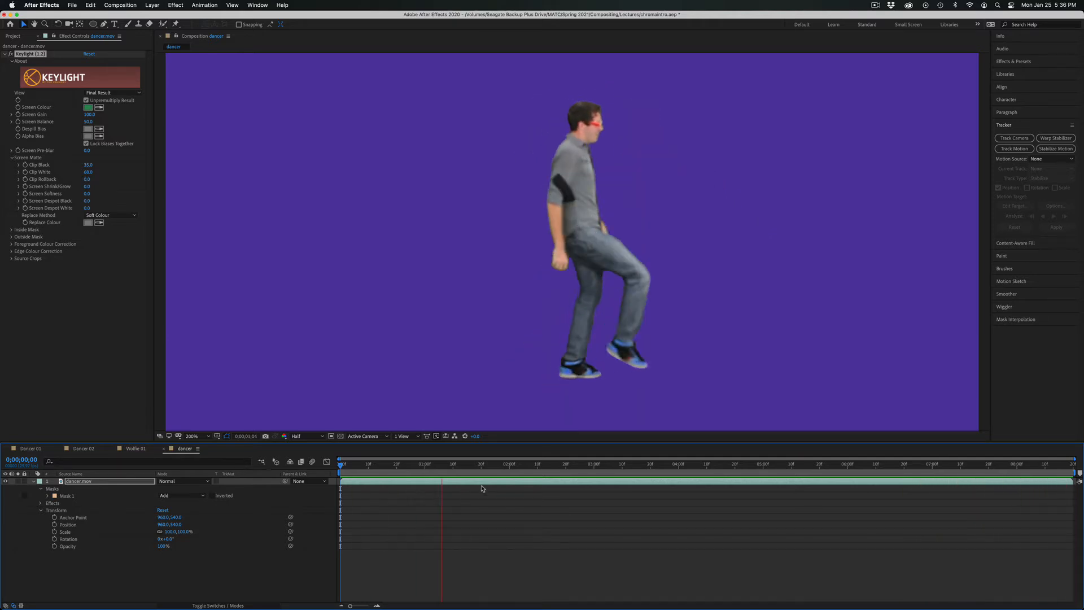
key(space)
Show the transparency grid and play back the keyed dancer over it.
click(340, 436)
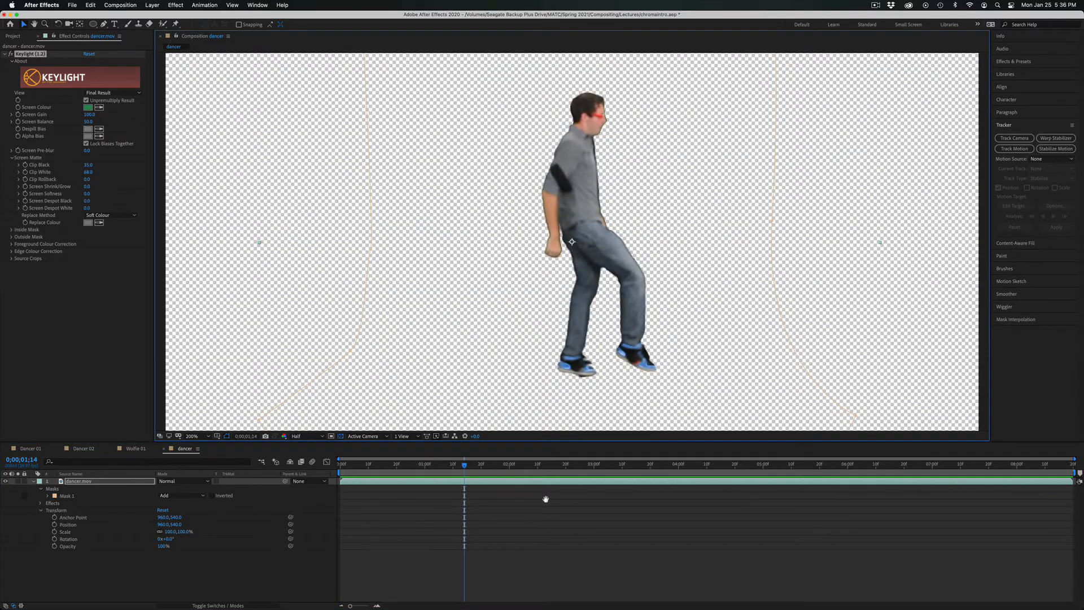
key(space)
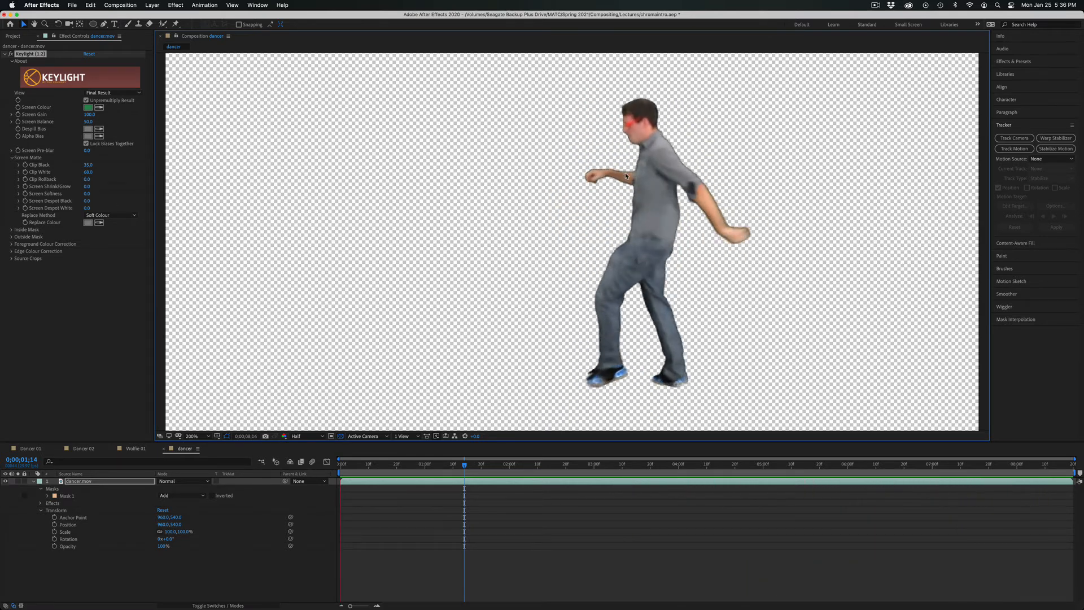
key(space)
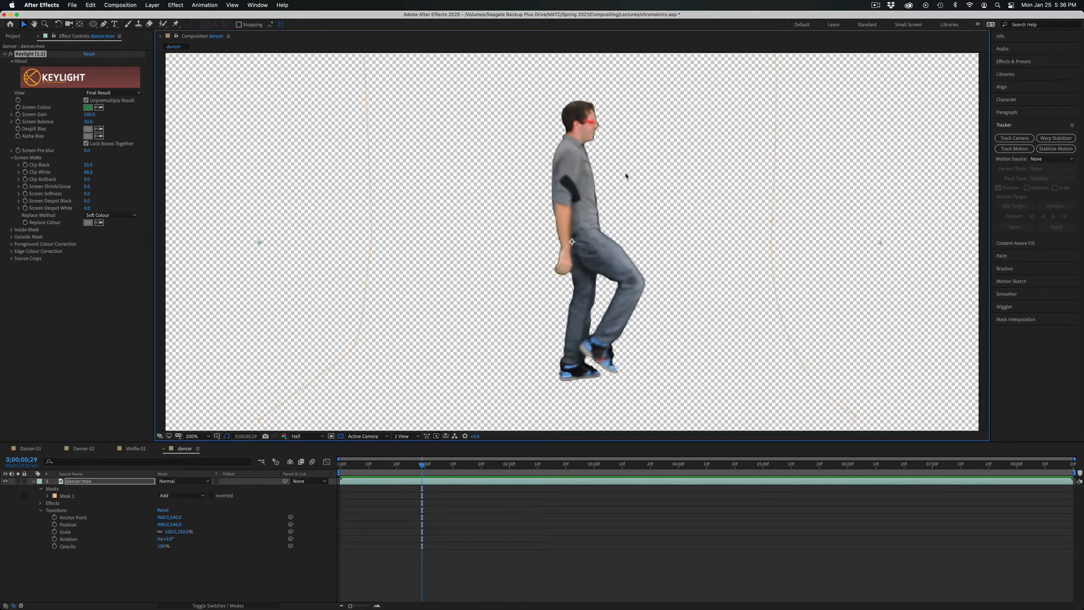
Zoom in to 400% on the dancer's legs and play the clip to inspect the keyed shoes.
key(period)
key(space)
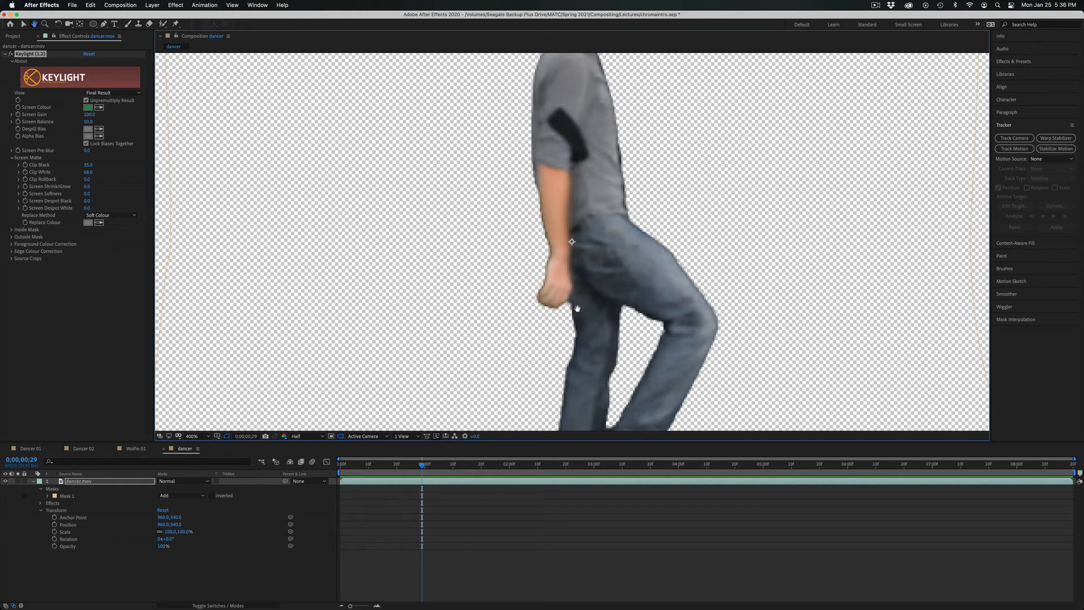
drag(576, 307, 516, 54)
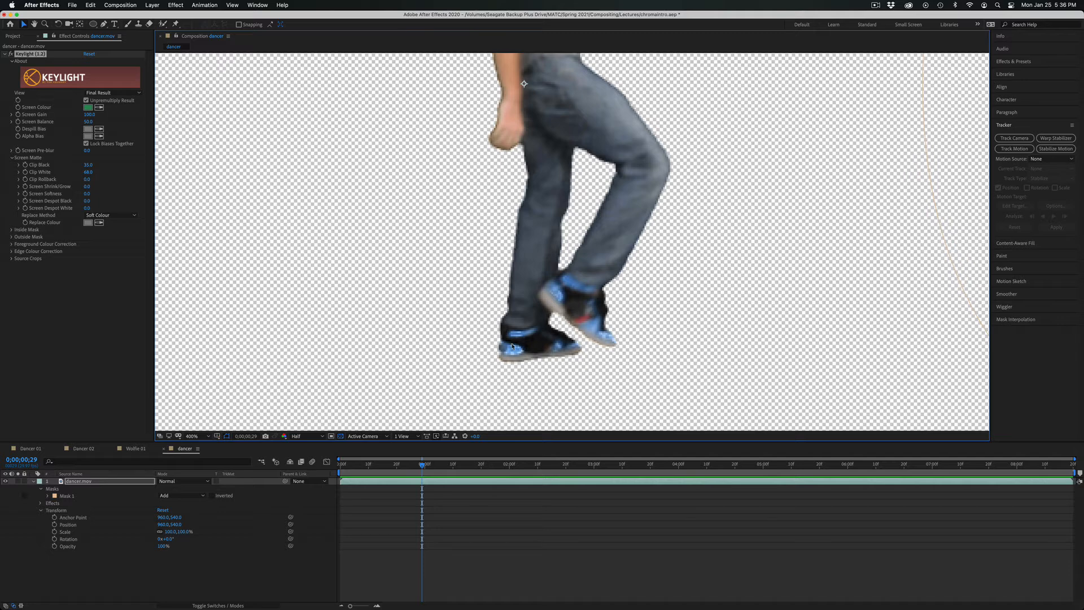
key(space)
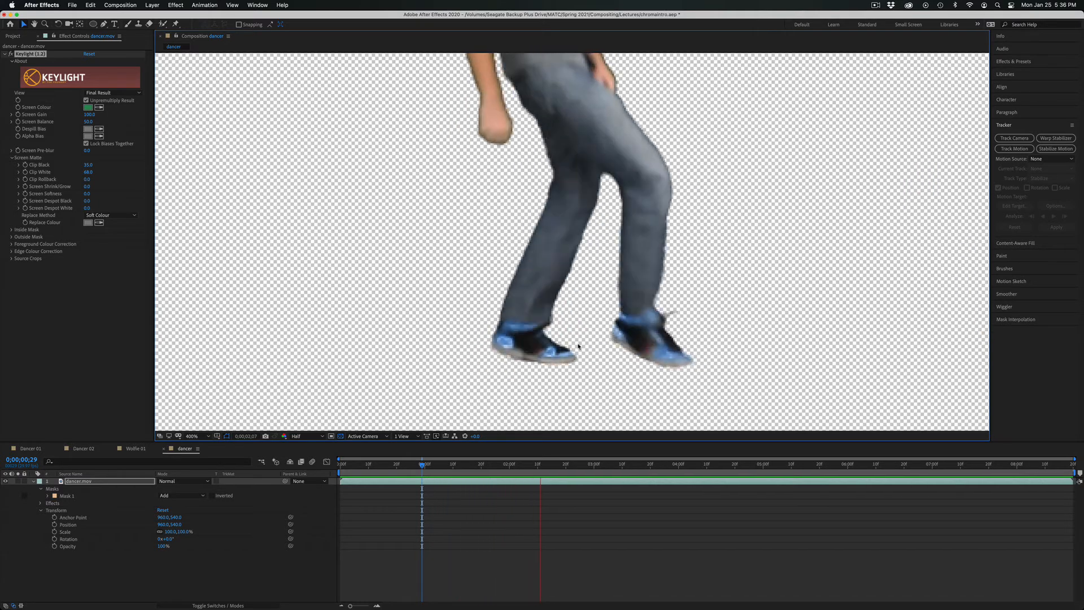
key(space)
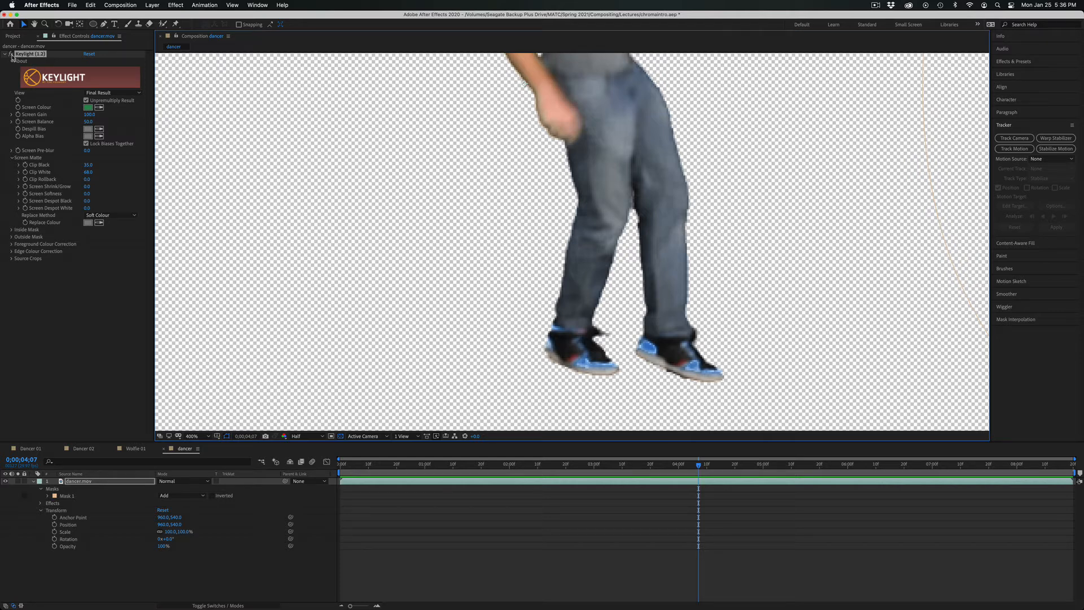
Turn the Keylight effect off and on repeatedly to compare the shoes with the original footage.
click(10, 54)
click(11, 54)
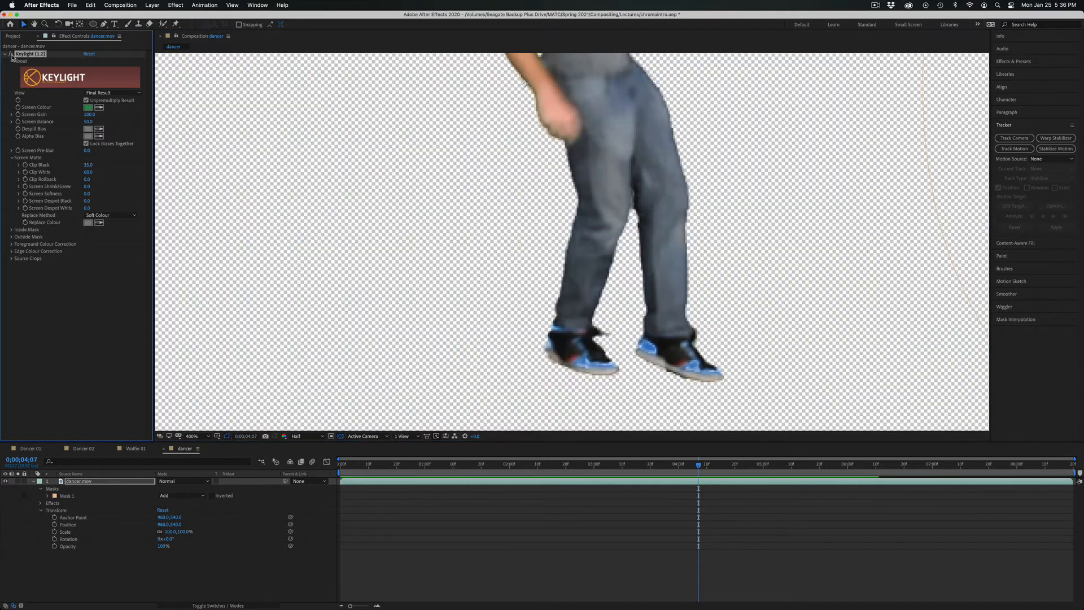
click(11, 54)
click(11, 54)
click(11, 54)
click(11, 54)
click(10, 54)
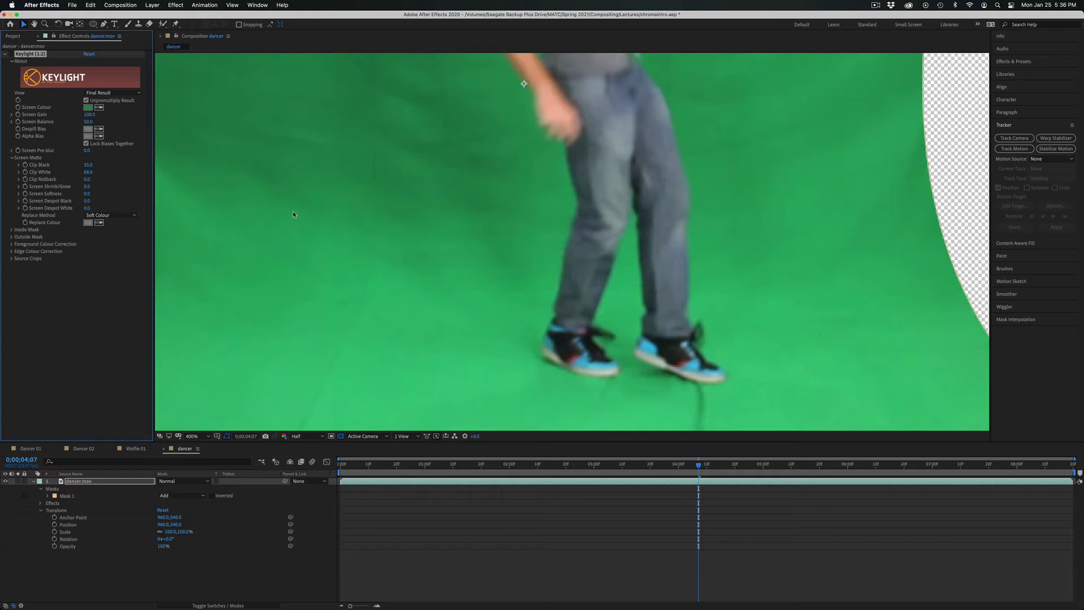
click(11, 54)
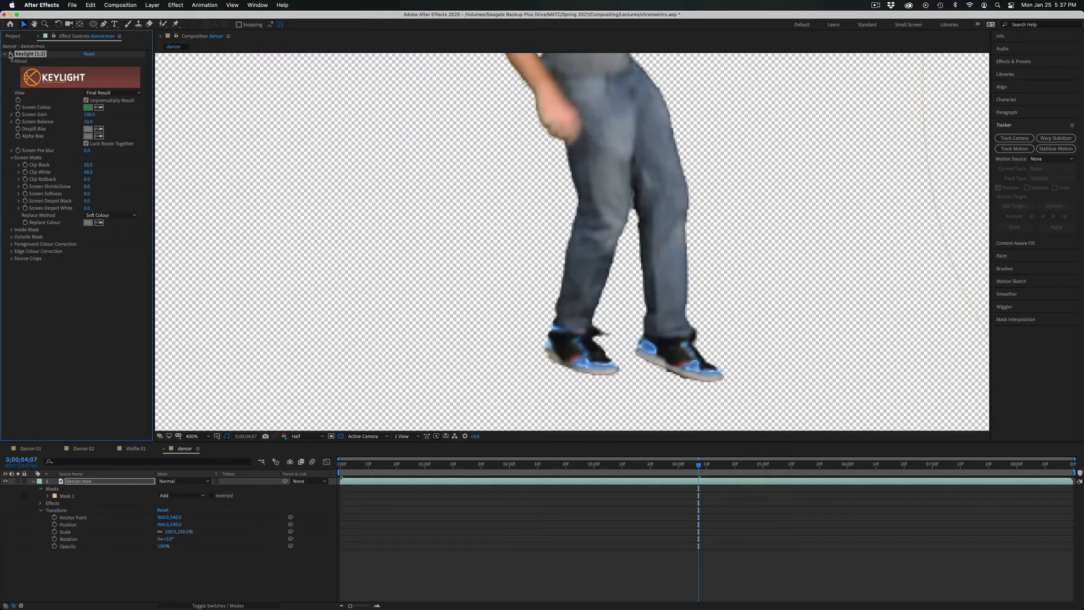
Duplicate the dancer.mov layer and rename the upper copy "shoes".
click(99, 481)
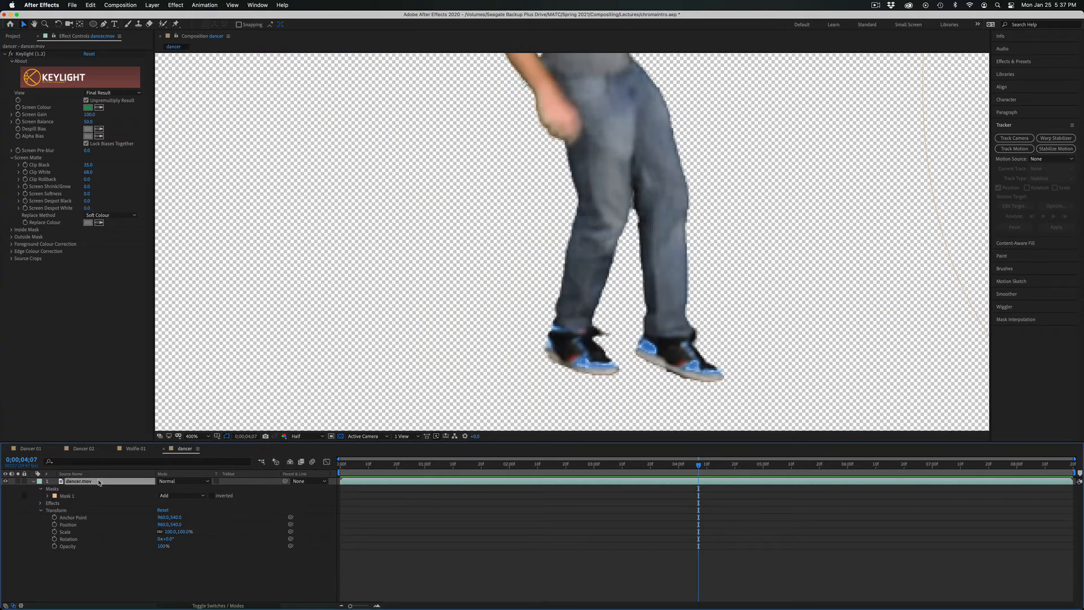
key(super+d)
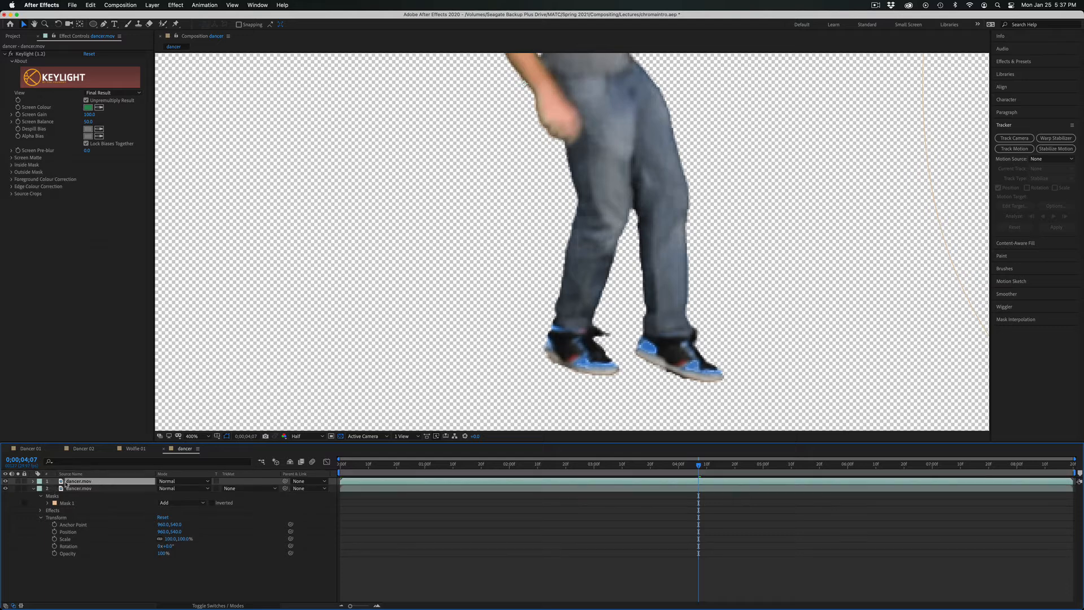
click(33, 489)
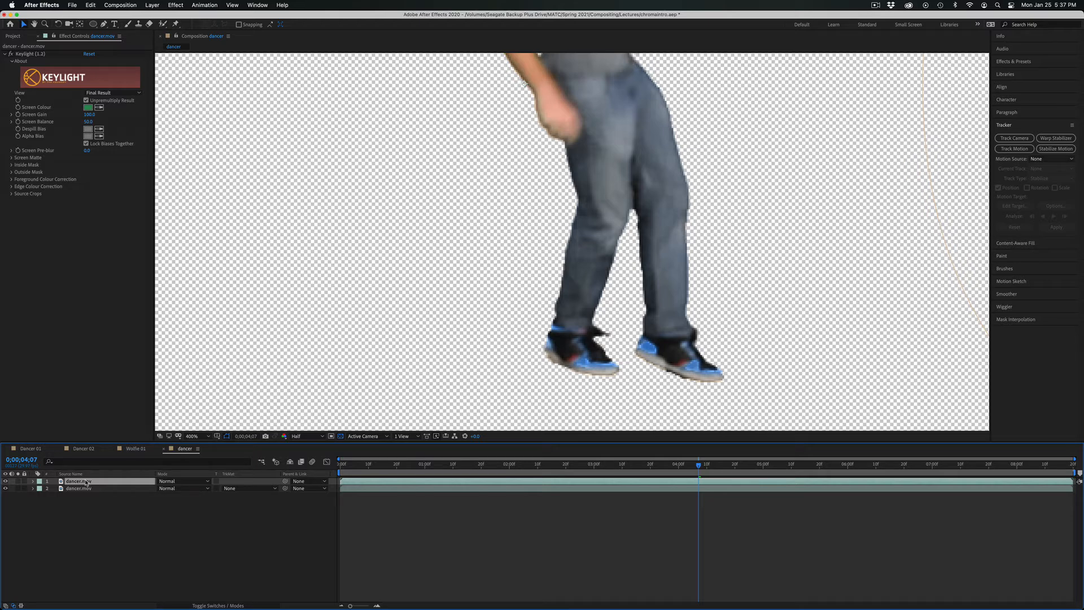
key(Return)
text(shoes)
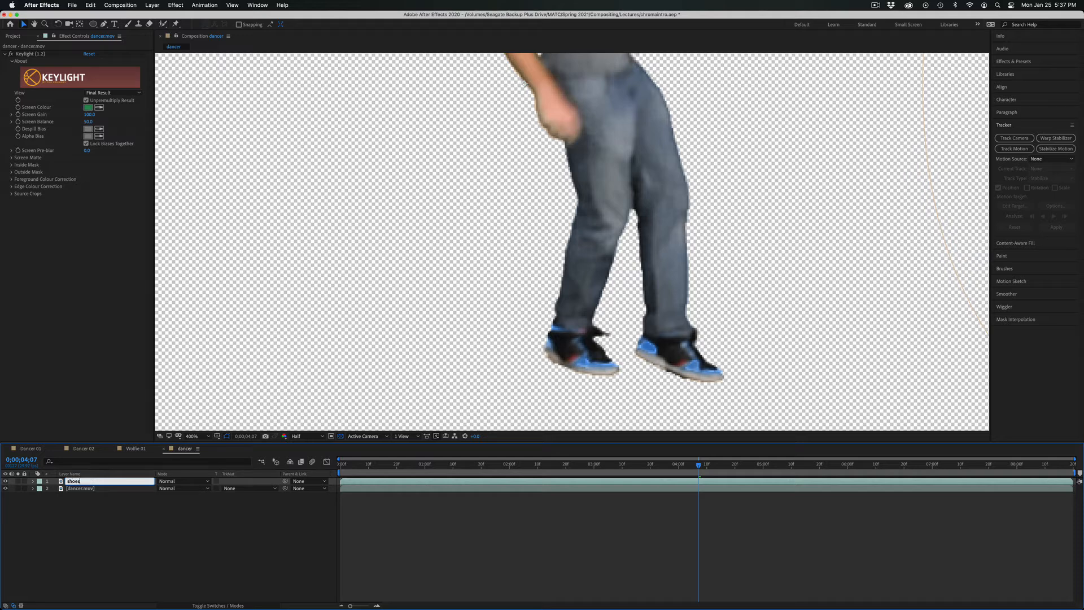
key(Return)
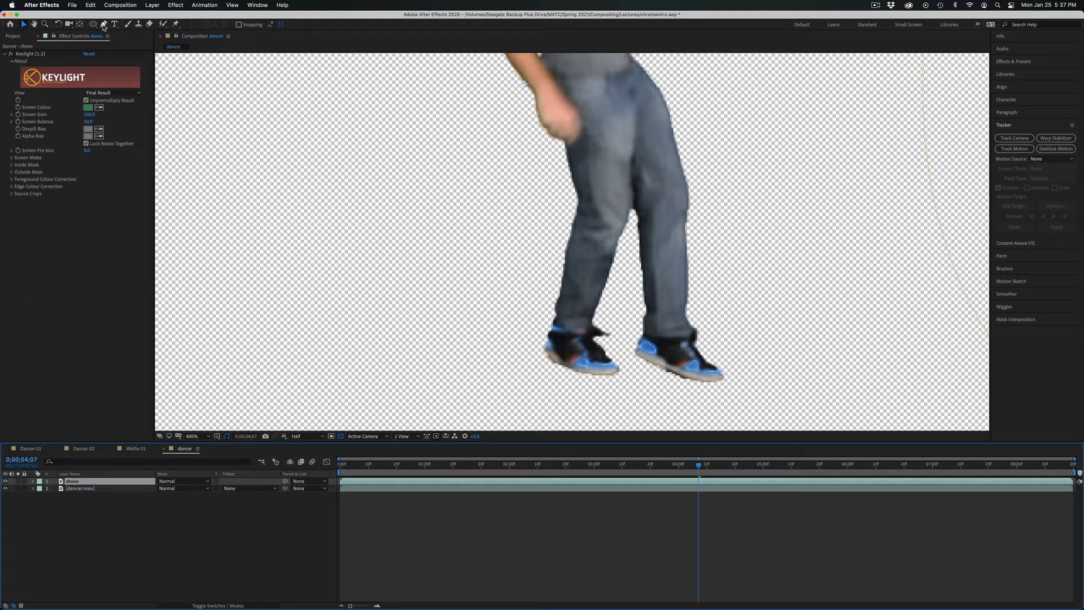
Draw an elliptical mask around both feet on the shoes layer and scrub back a few frames to check its coverage.
click(94, 24)
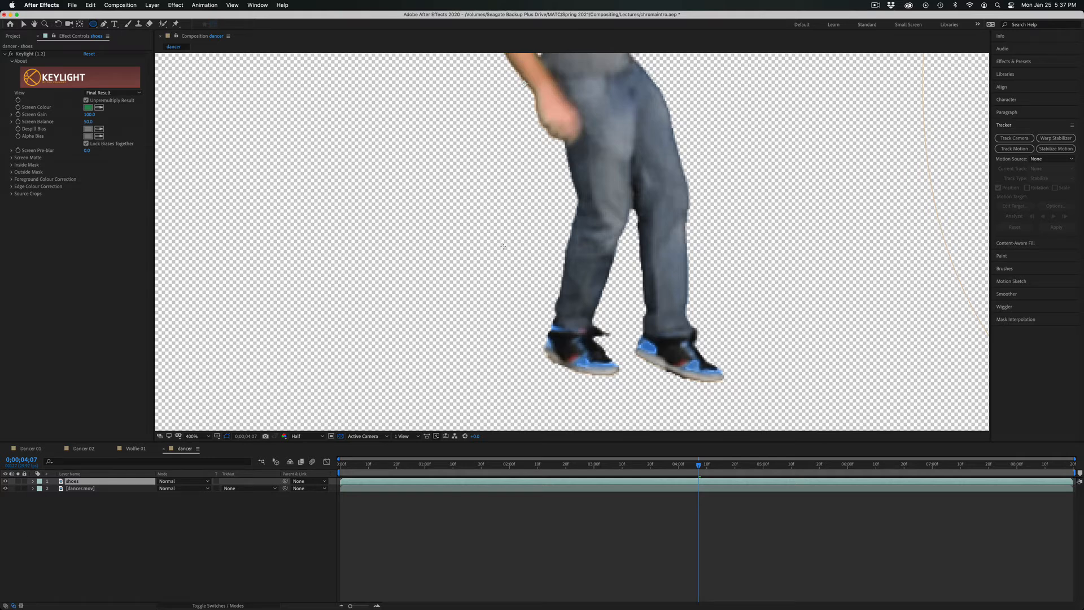
drag(472, 265, 780, 424)
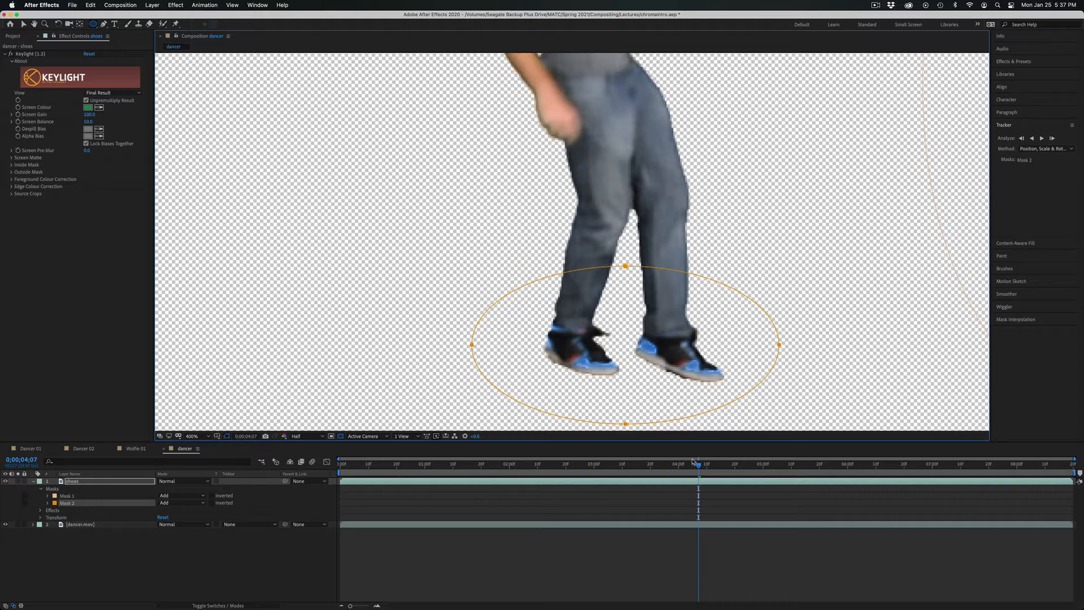
mouse_move(693, 461)
mouse_down()
mouse_move(666, 456)
mouse_move(689, 456)
mouse_up()
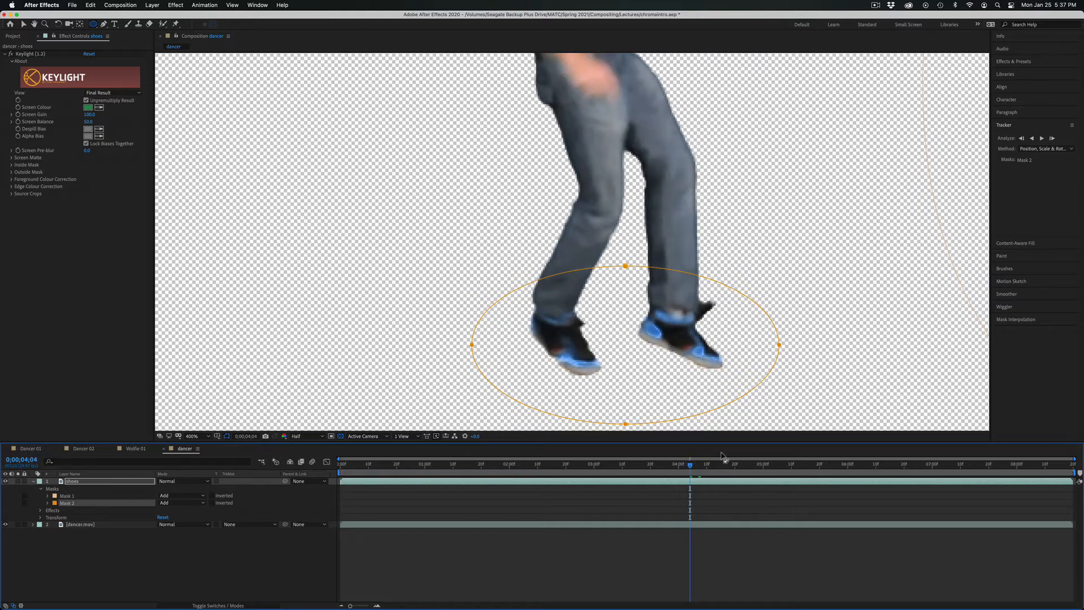
Set the top layer's Mask 2 mode to Intersect and hide the lower dancer layer to isolate the shoes.
click(71, 474)
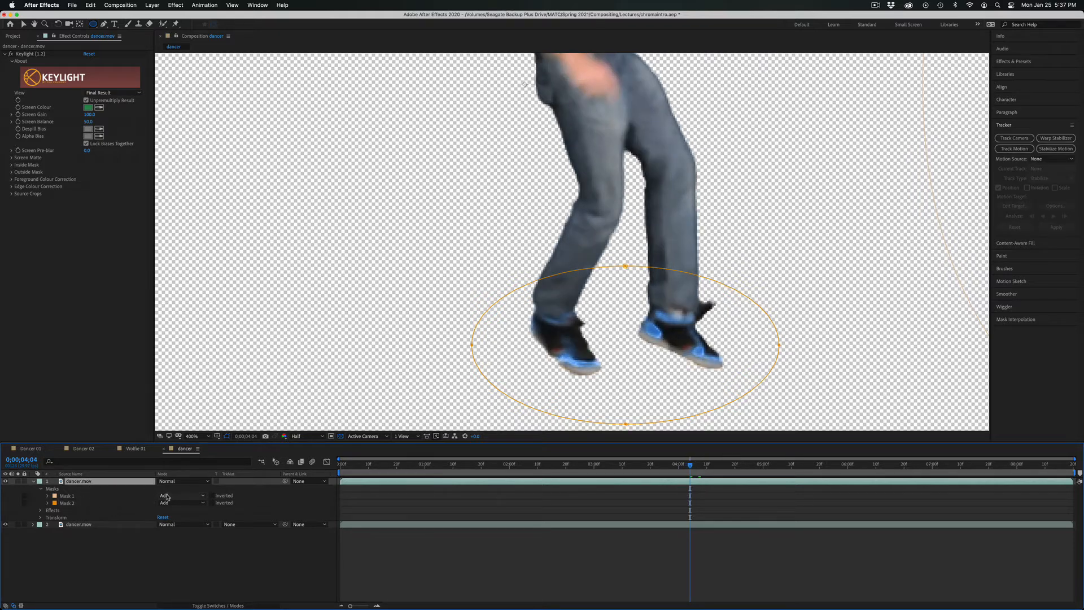
click(86, 504)
click(178, 502)
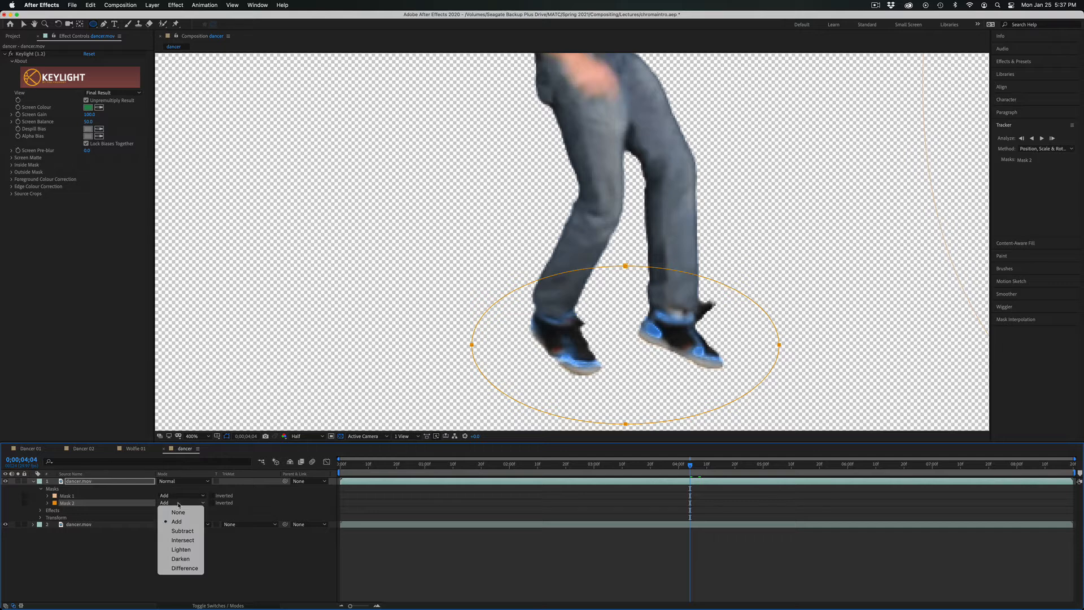
click(182, 536)
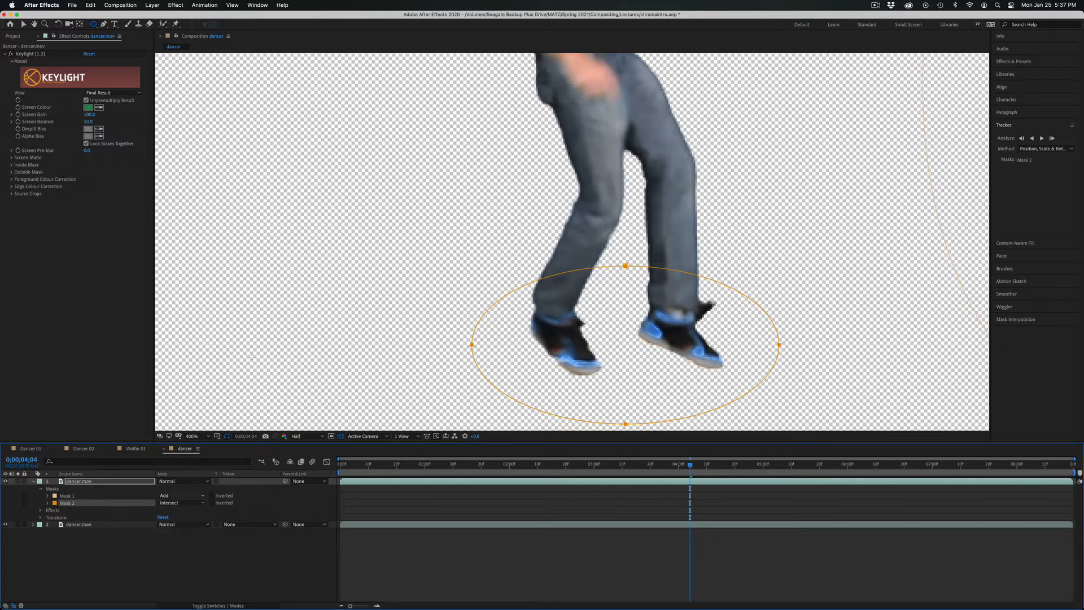
click(5, 525)
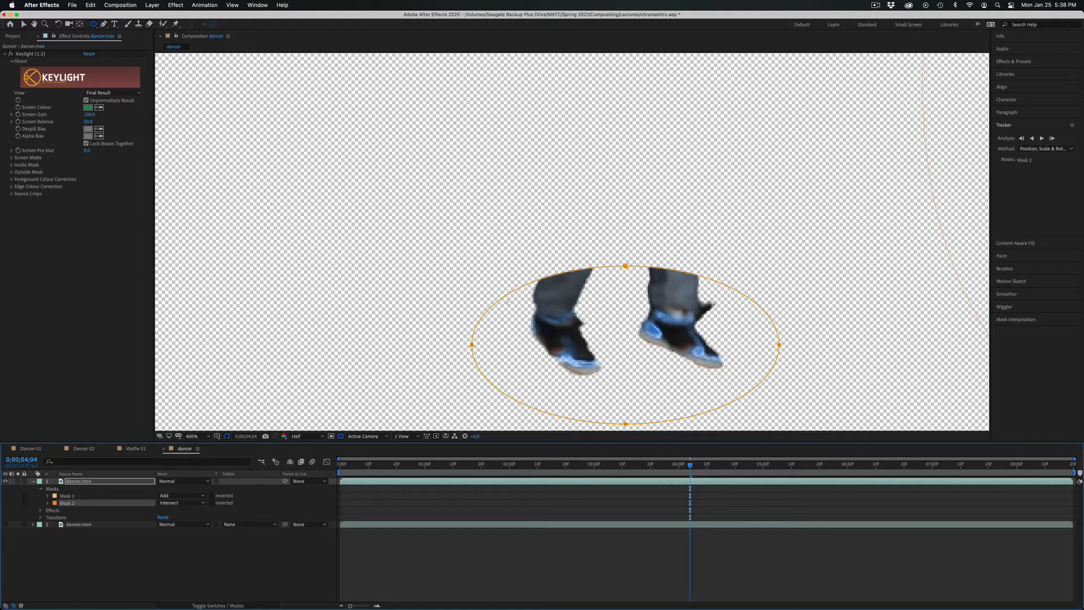
Lower Clip White to 46 in the Keylight Screen Matte settings of the shoes layer.
click(135, 483)
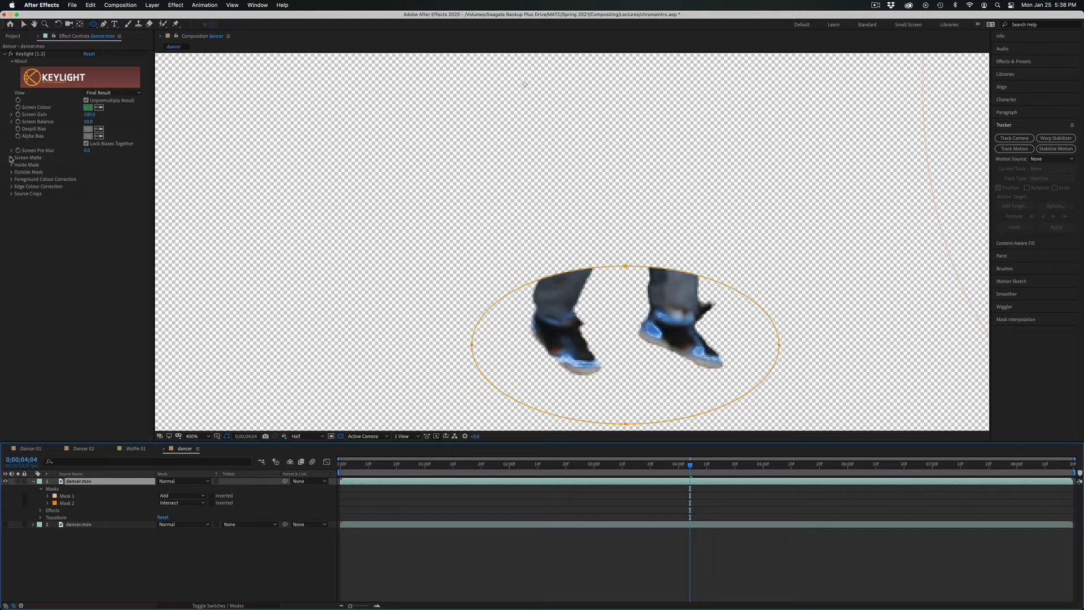
click(11, 159)
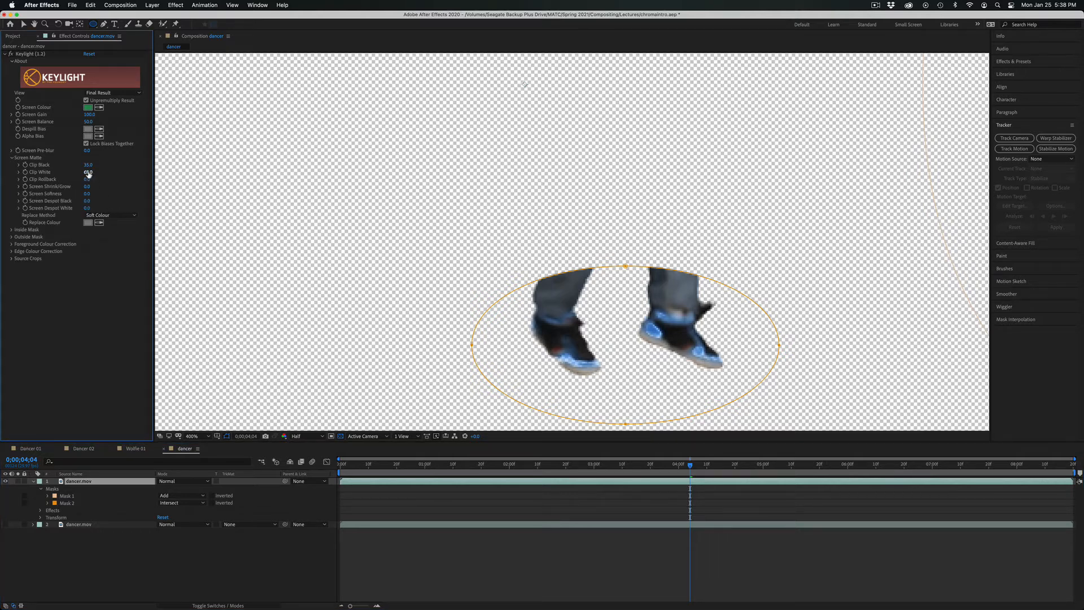
drag(88, 171, 78, 170)
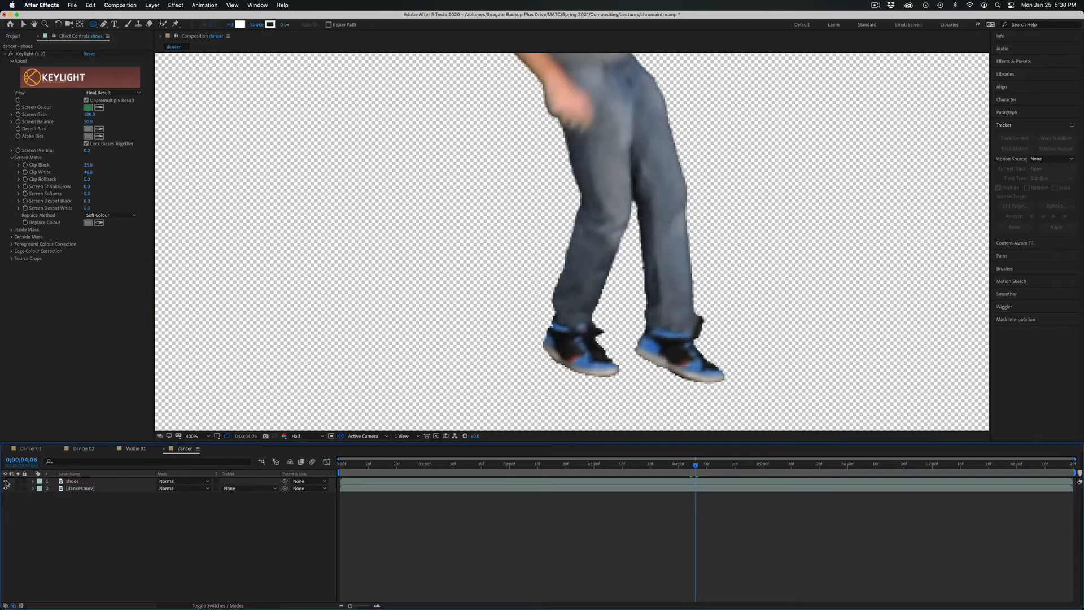
Toggle the shoes layer's visibility to compare the shoe colour, and scrub back to 0;00;03;28.
click(6, 482)
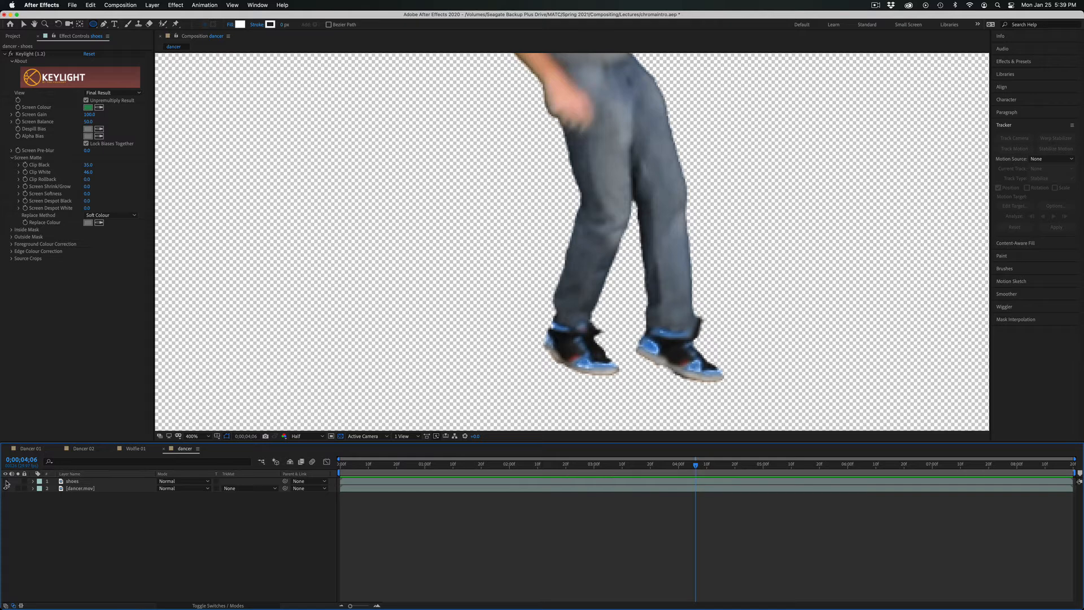
click(7, 481)
click(6, 482)
click(7, 481)
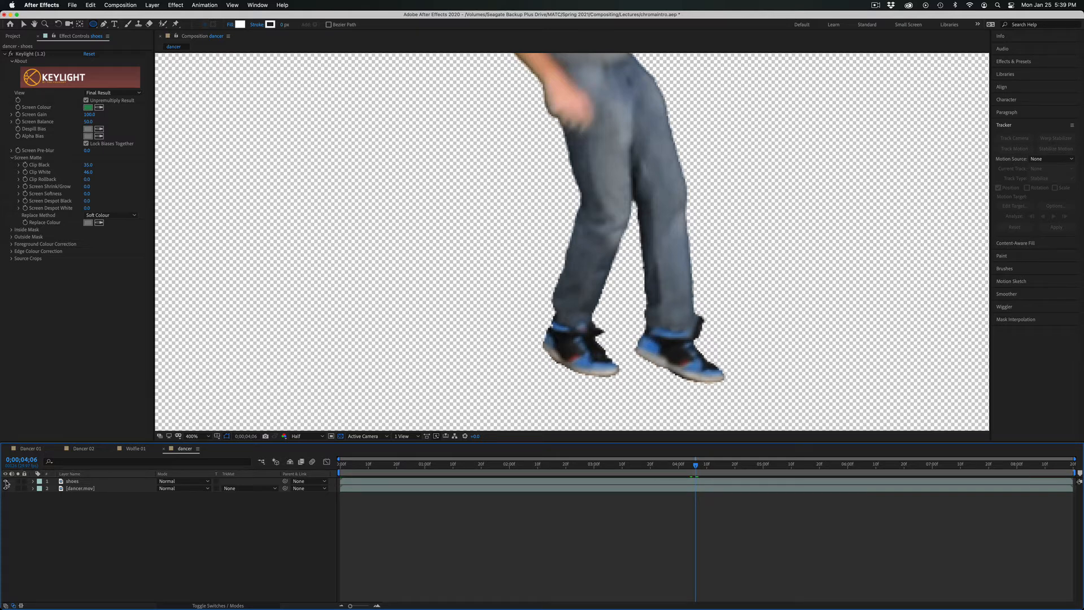
click(7, 482)
click(7, 482)
drag(691, 467, 674, 466)
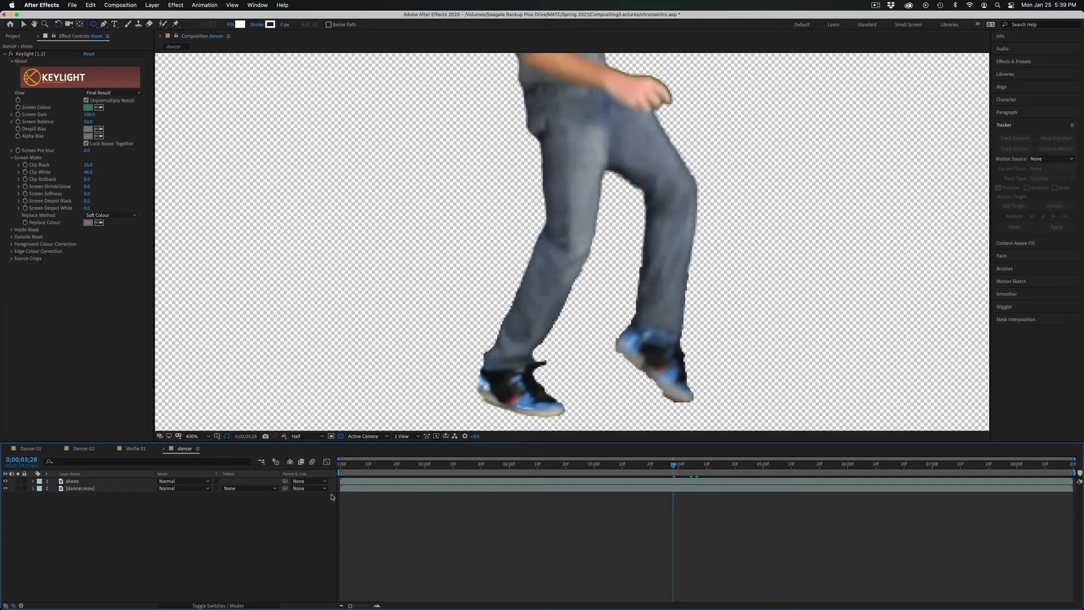
Change the outline colour of Mask 2 on the shoes layer to bright green, trying red first.
click(115, 480)
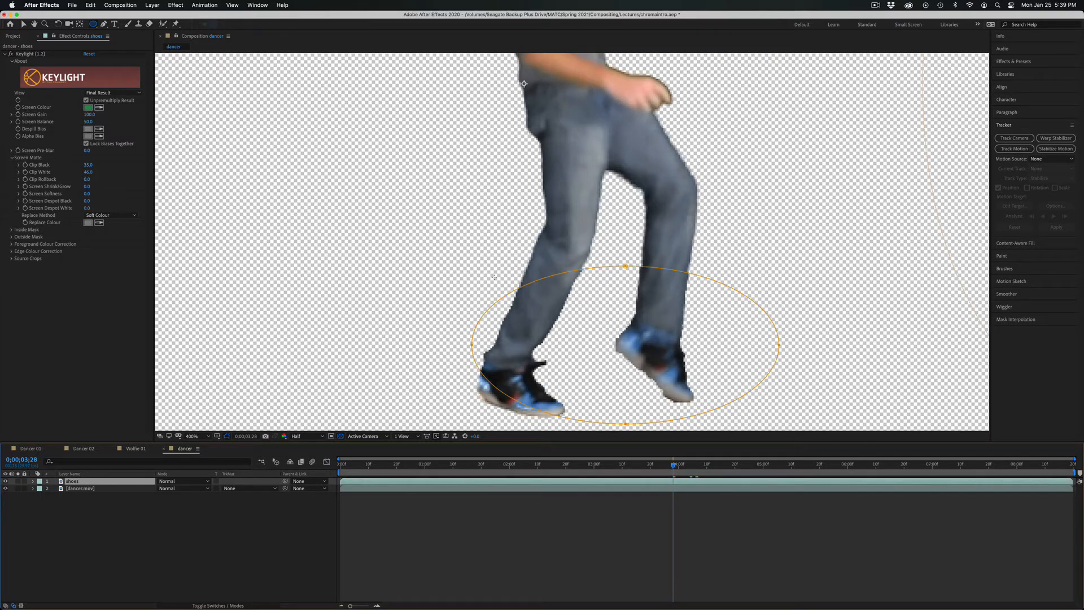
click(23, 24)
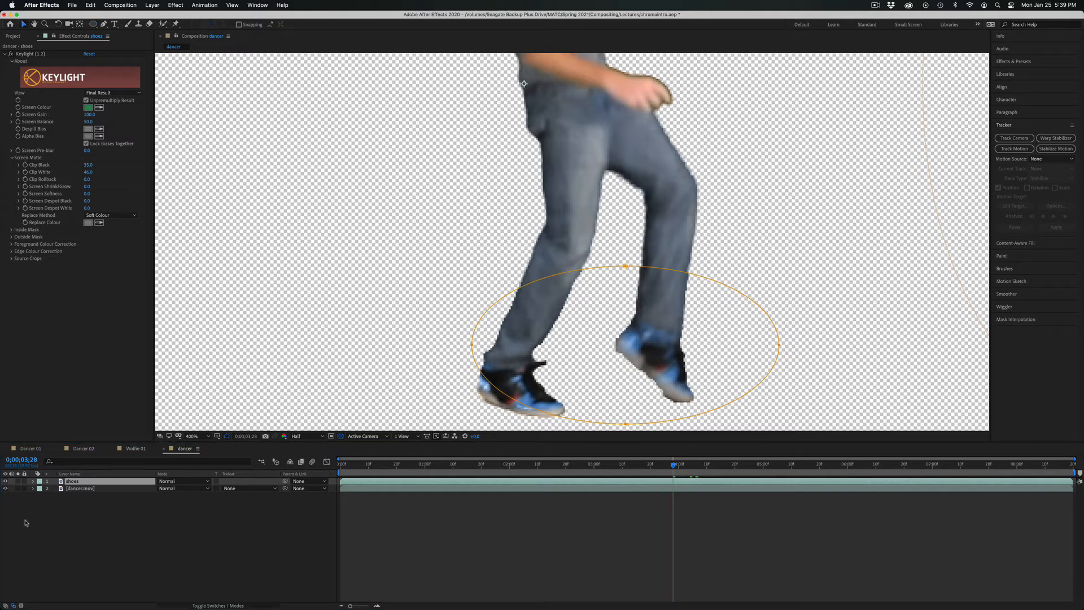
click(32, 481)
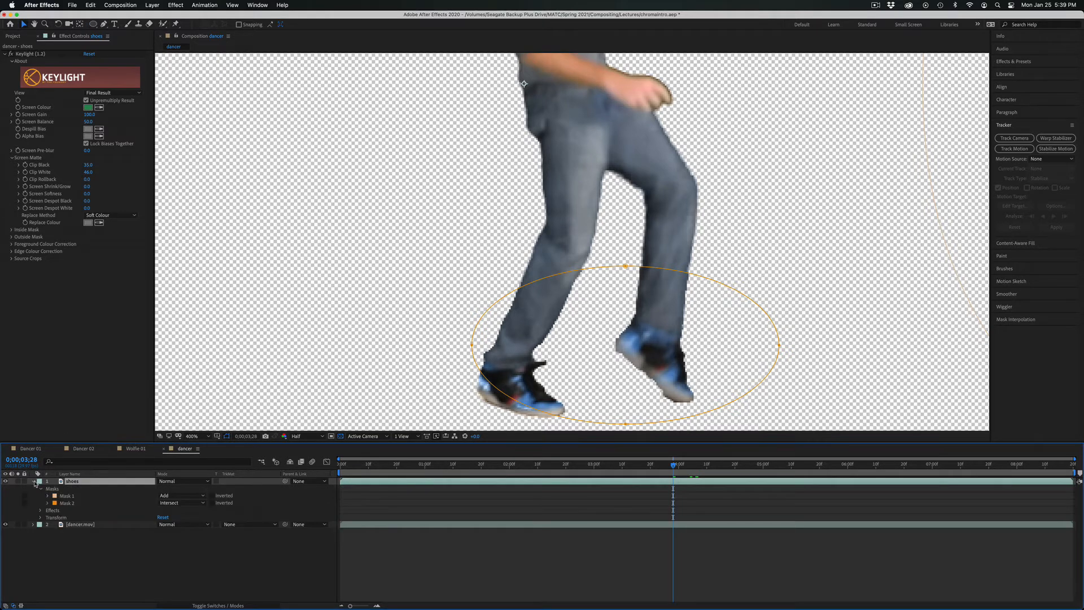
click(66, 503)
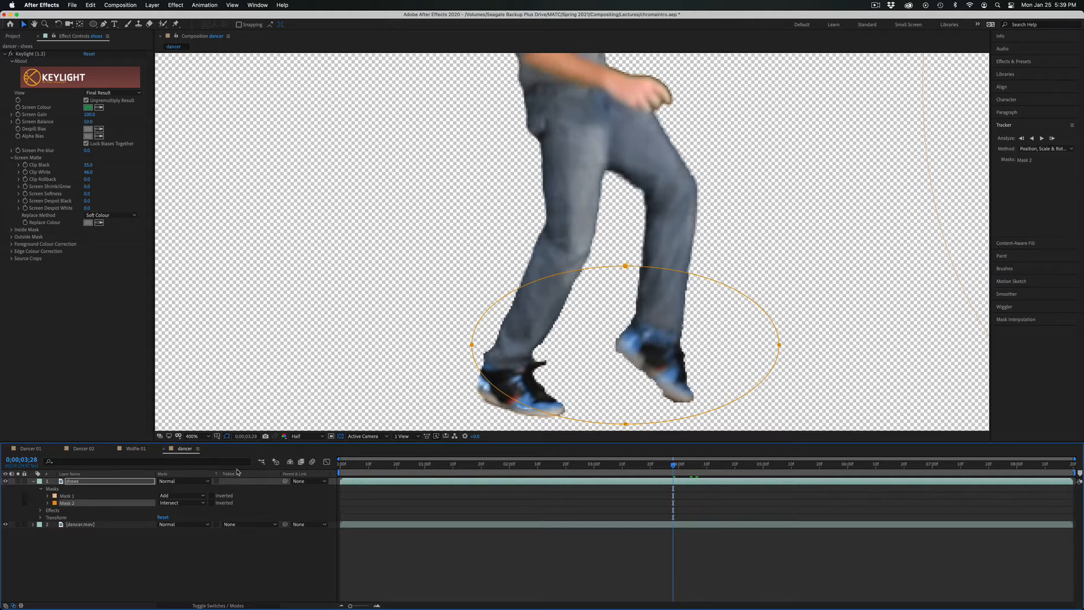
click(55, 503)
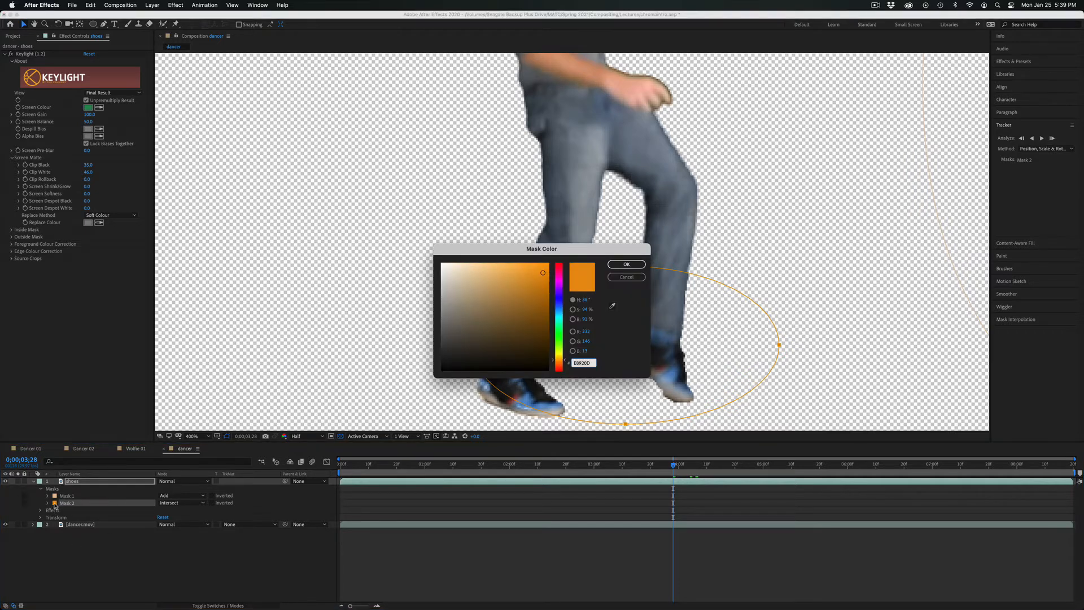
drag(557, 360, 558, 367)
click(622, 264)
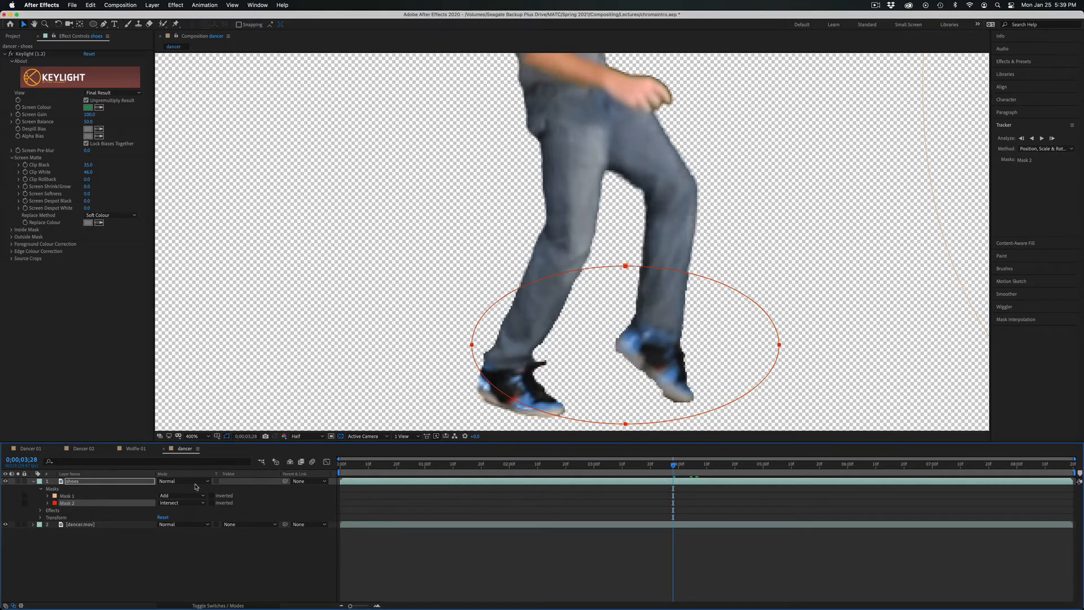
click(55, 503)
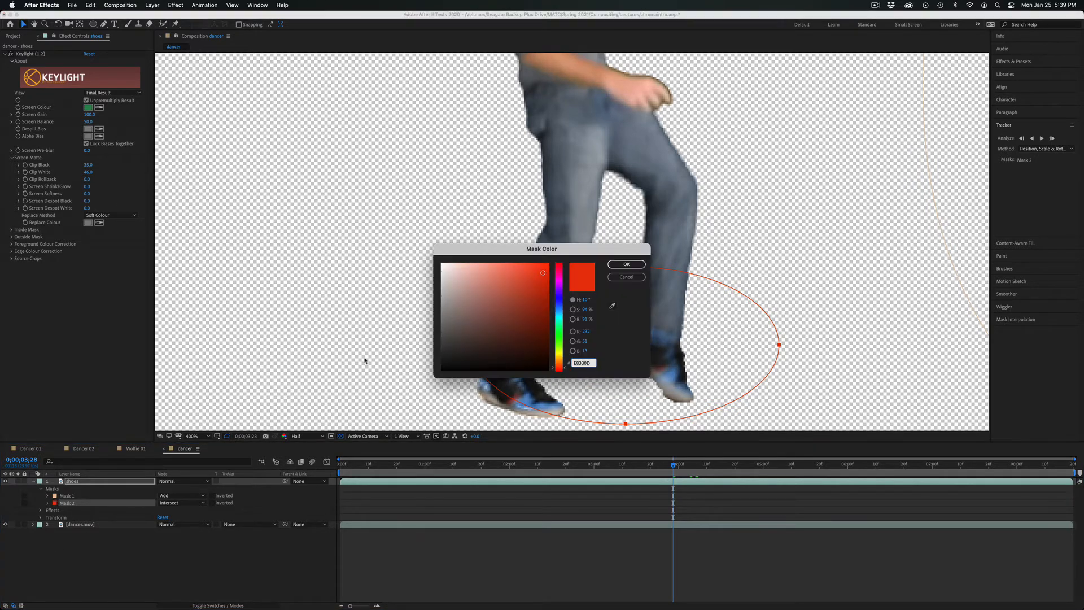
click(557, 341)
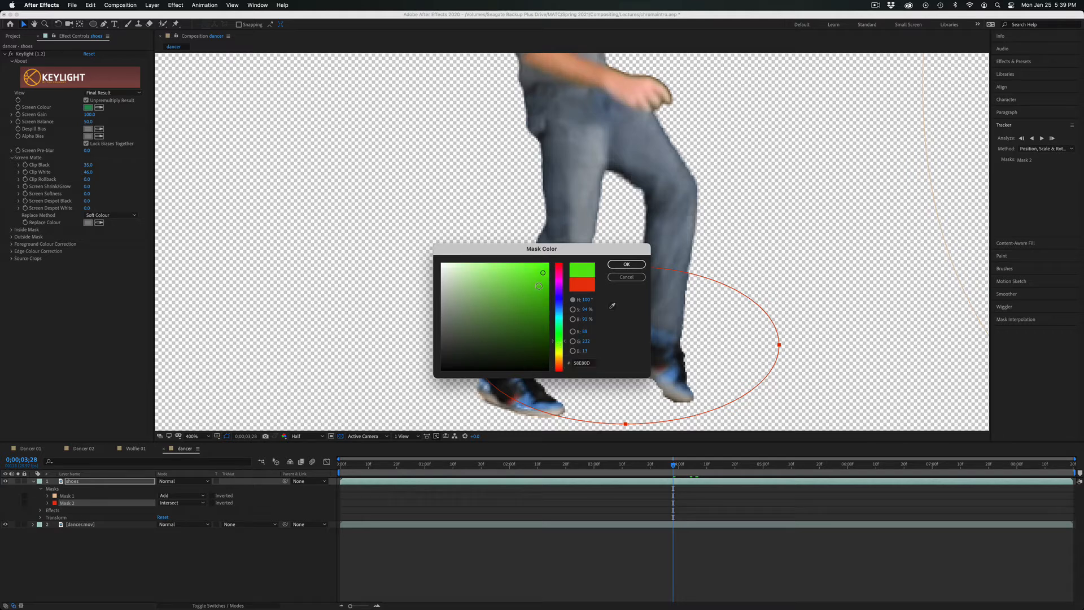
click(637, 264)
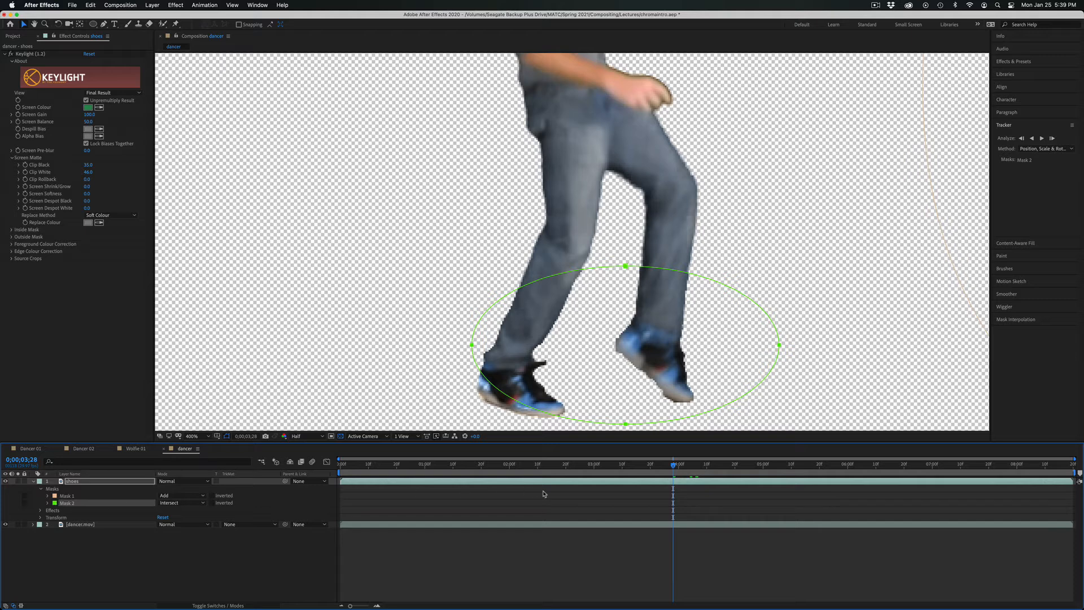
Enlarge Mask 2 on the shoes layer downward and to the left around both shoes, and keyframe its Mask Path at 0;00;03;28.
click(48, 502)
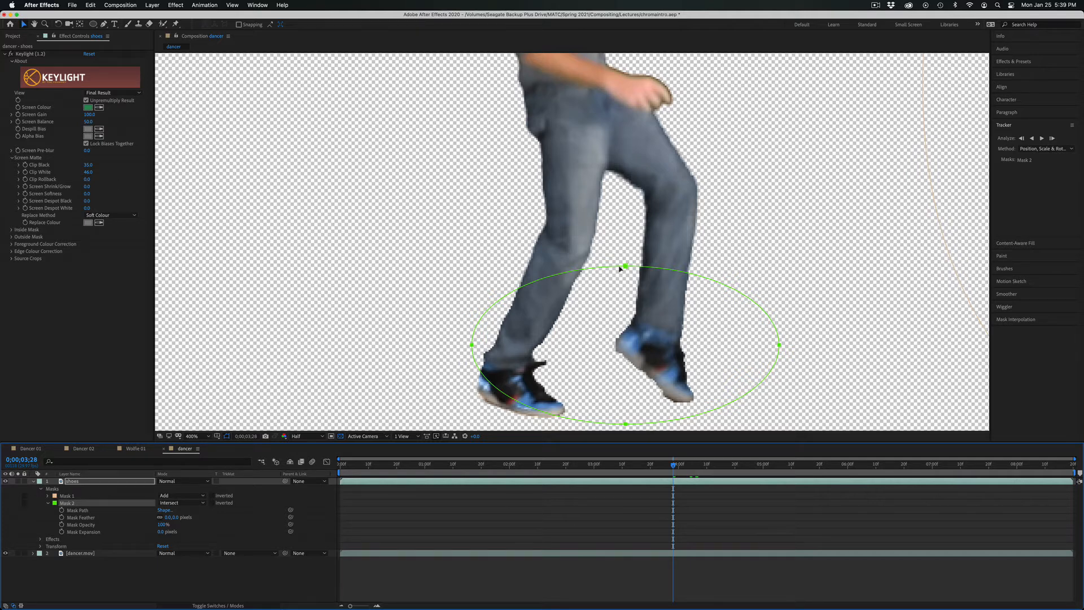
double_click(641, 270)
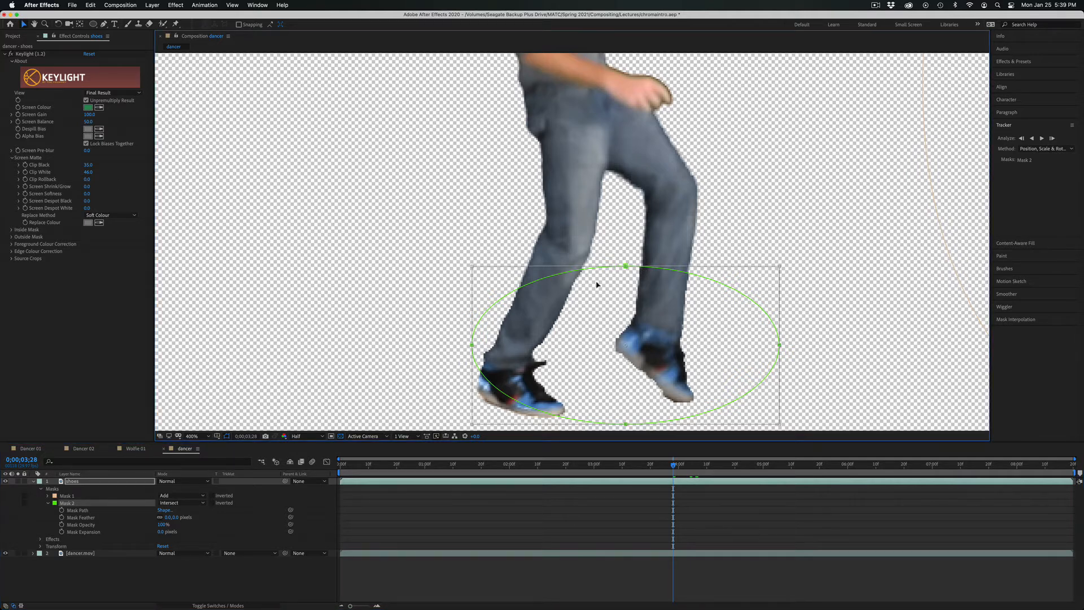
scroll(807, 386, down, 3)
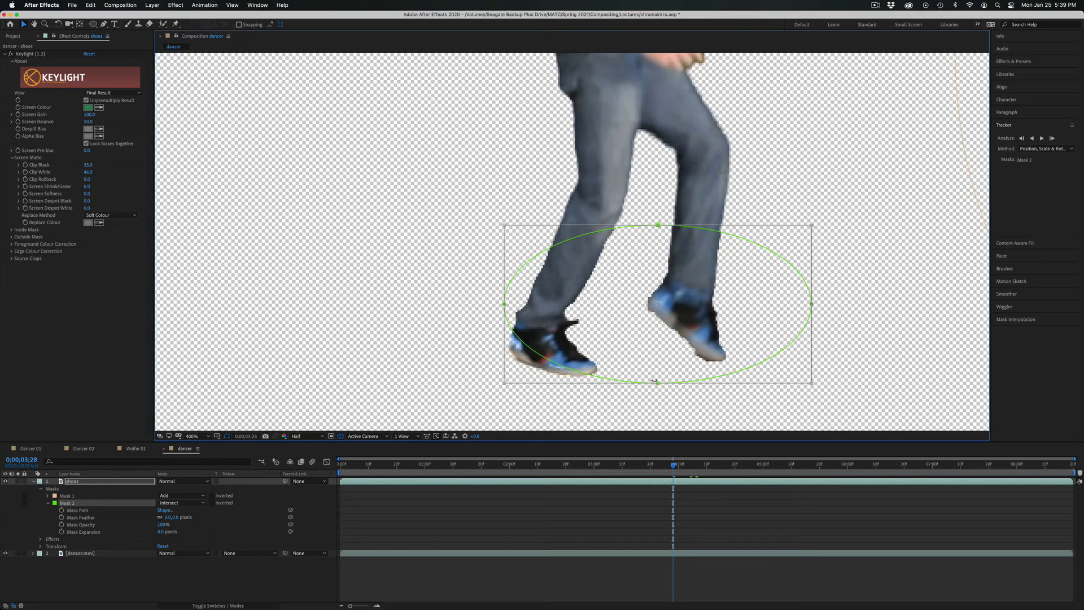
drag(658, 382, 658, 405)
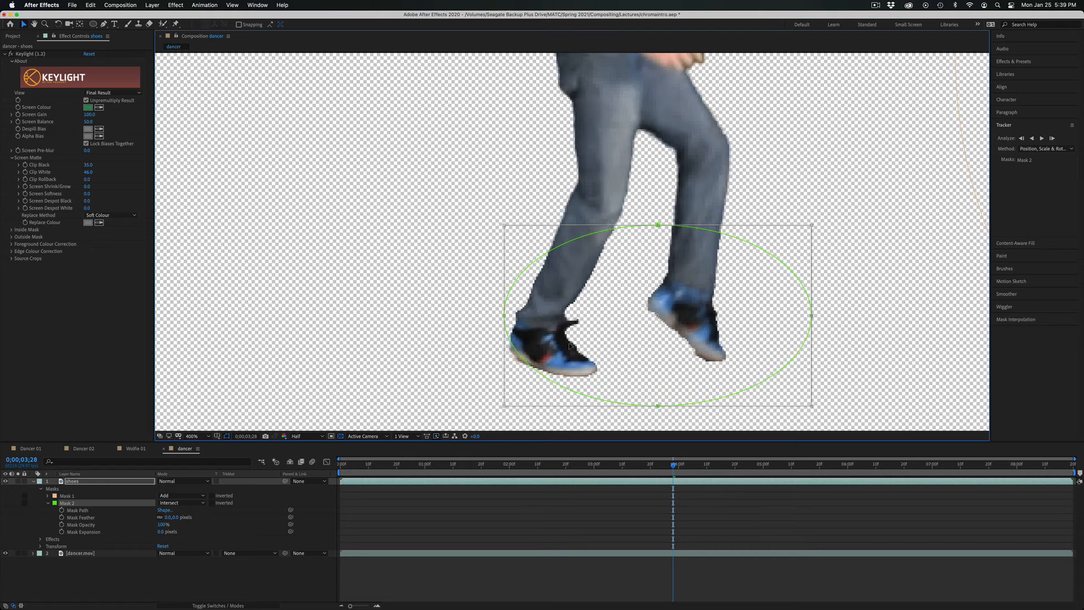
drag(503, 315, 466, 319)
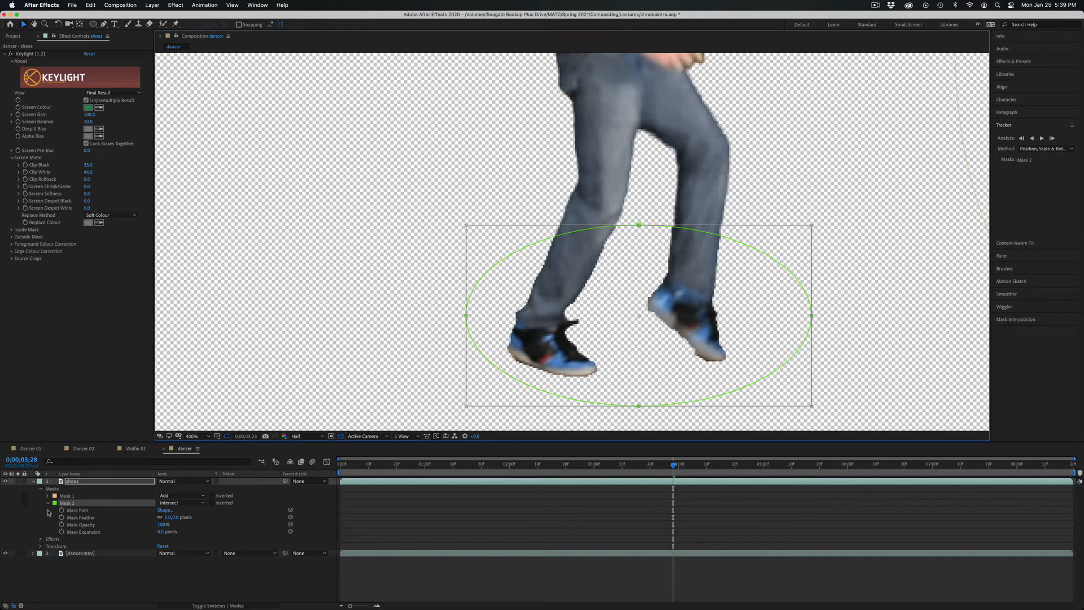
click(62, 510)
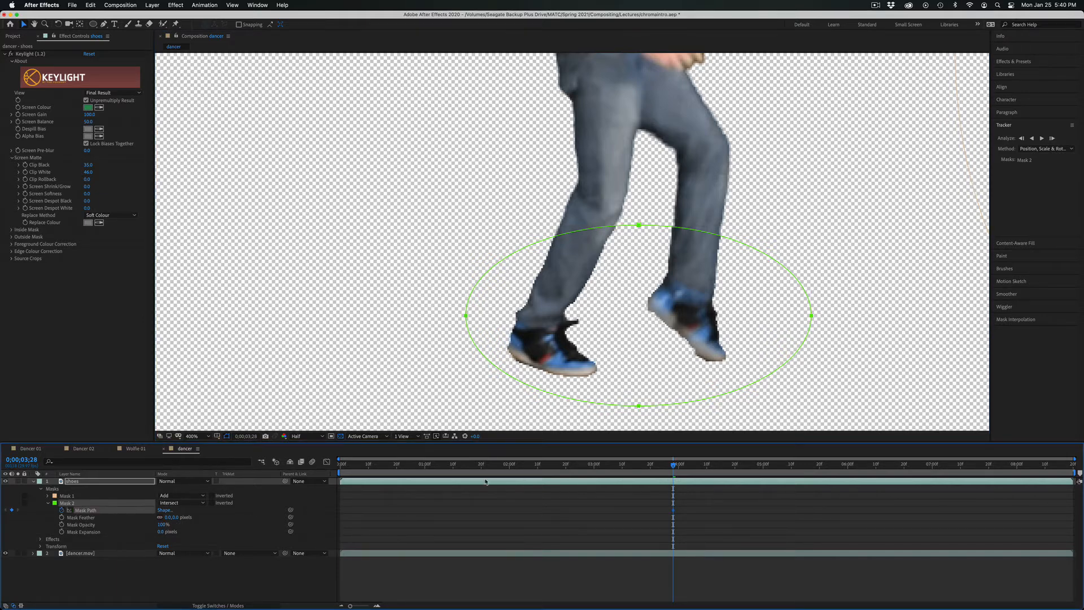
Keyframe Mask 2 to follow the feet by moving the ellipse up at 0;00;05;18 and slightly down at 0;00;05;22.
drag(674, 465, 816, 479)
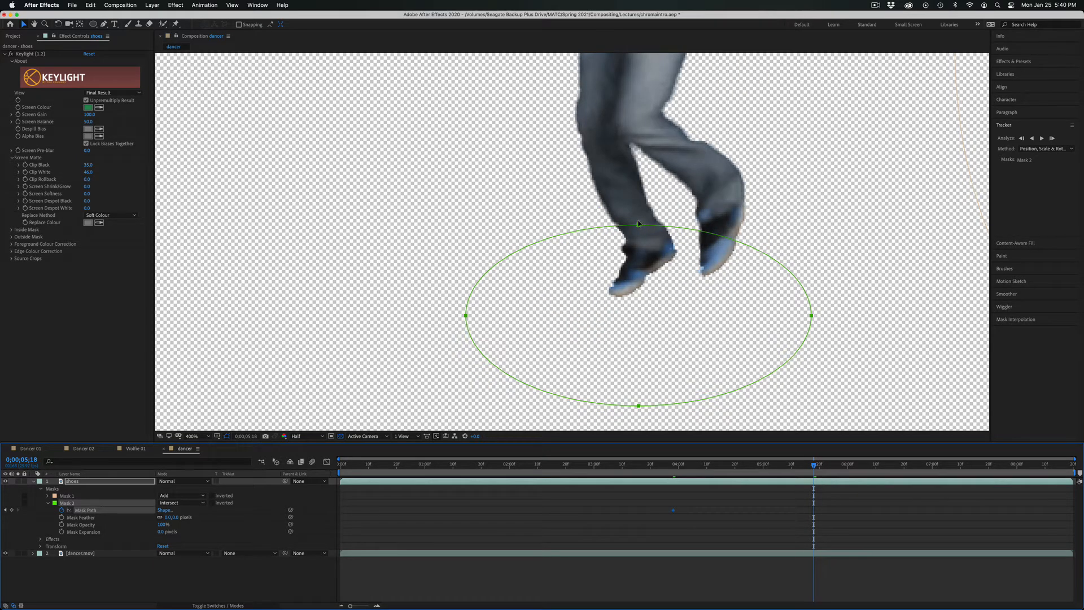
drag(645, 220, 657, 145)
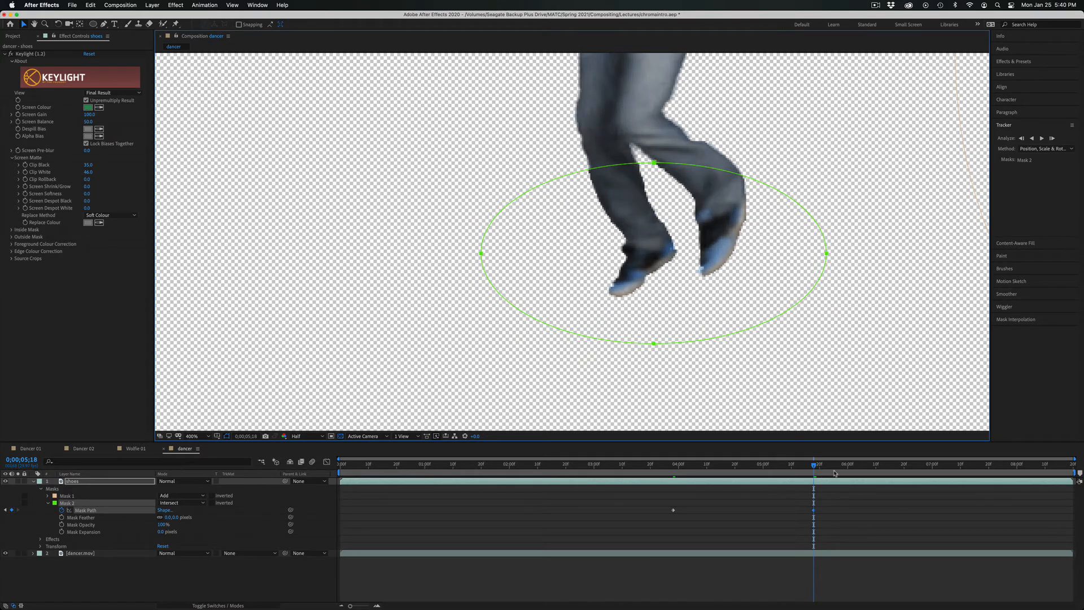
drag(814, 465, 825, 470)
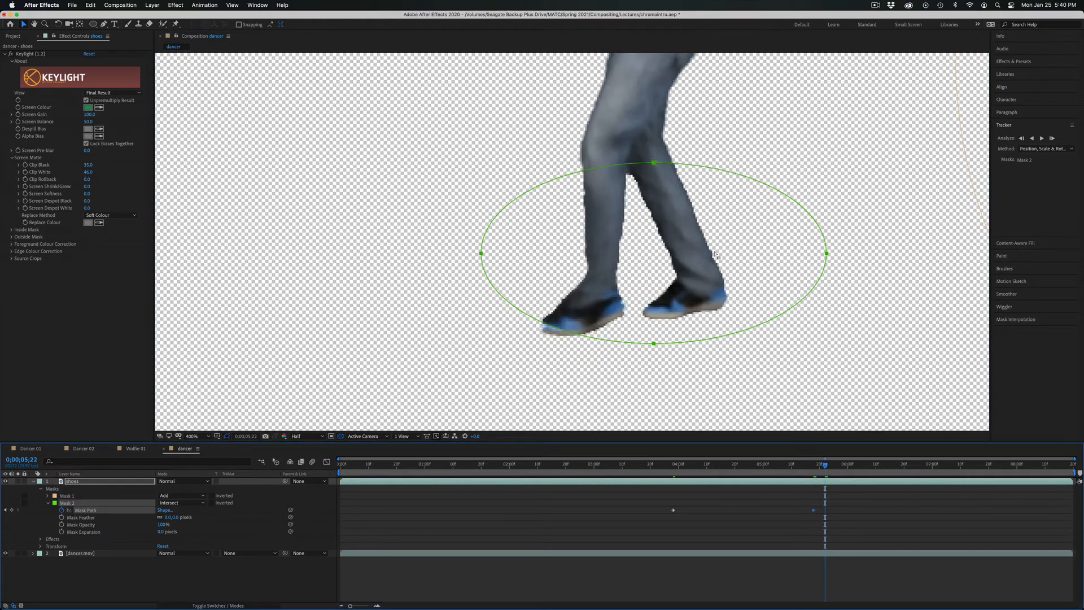
drag(656, 164, 647, 183)
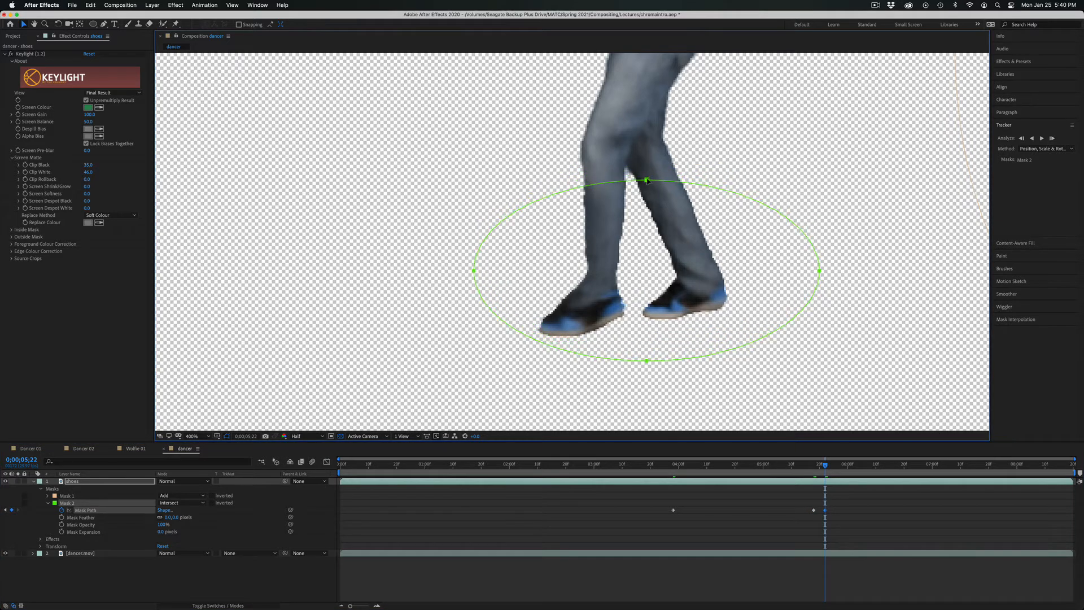
Reshape the lower curve of Mask 2 to enclose both shoes at 0;00;07;00 and again at 0;00;07;11.
drag(851, 466, 931, 480)
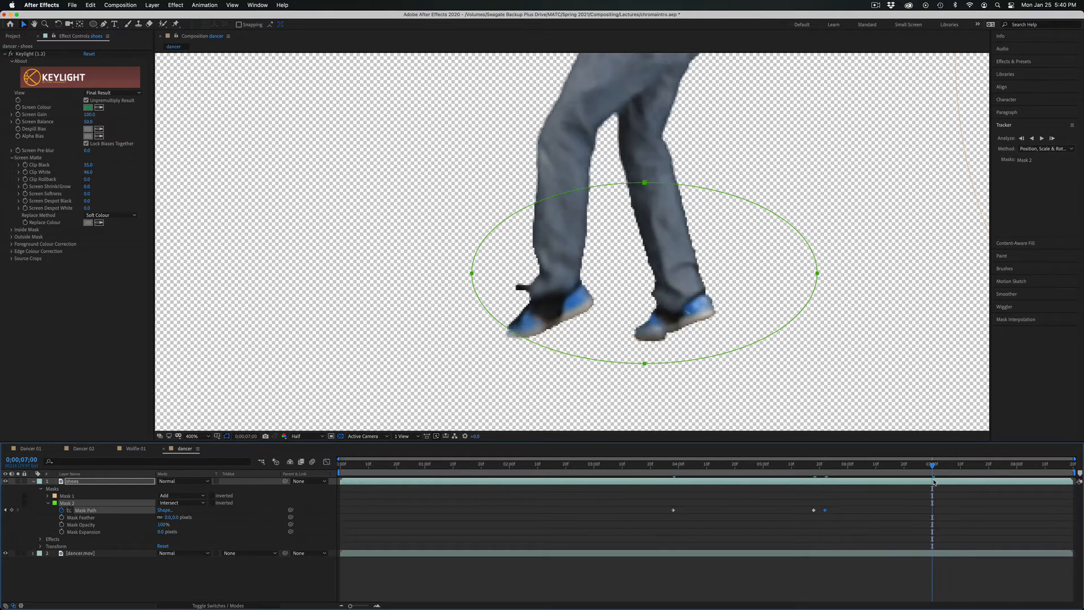
click(601, 482)
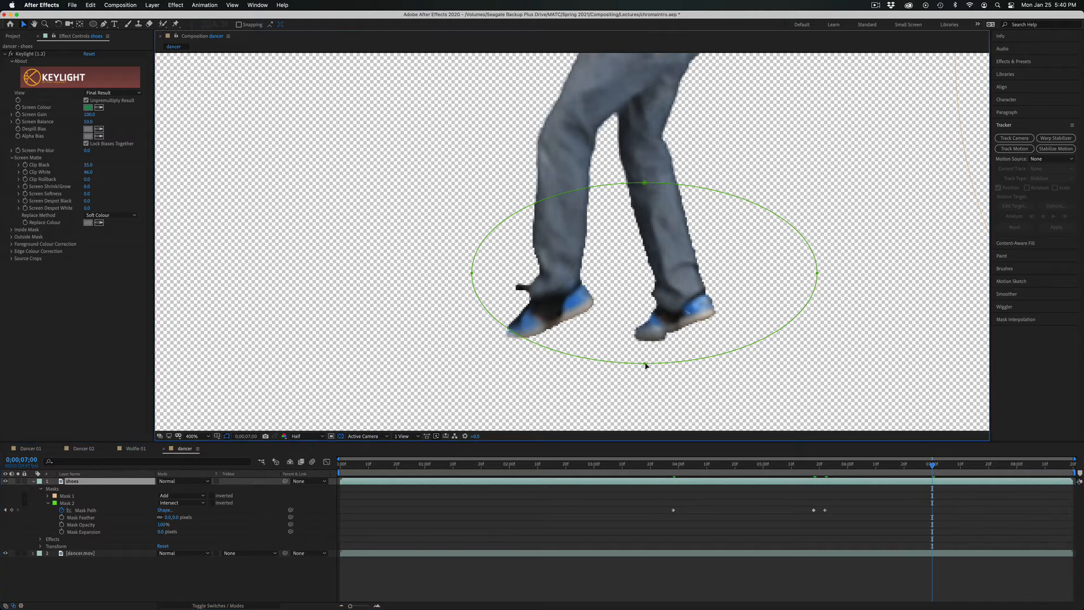
drag(646, 365, 604, 386)
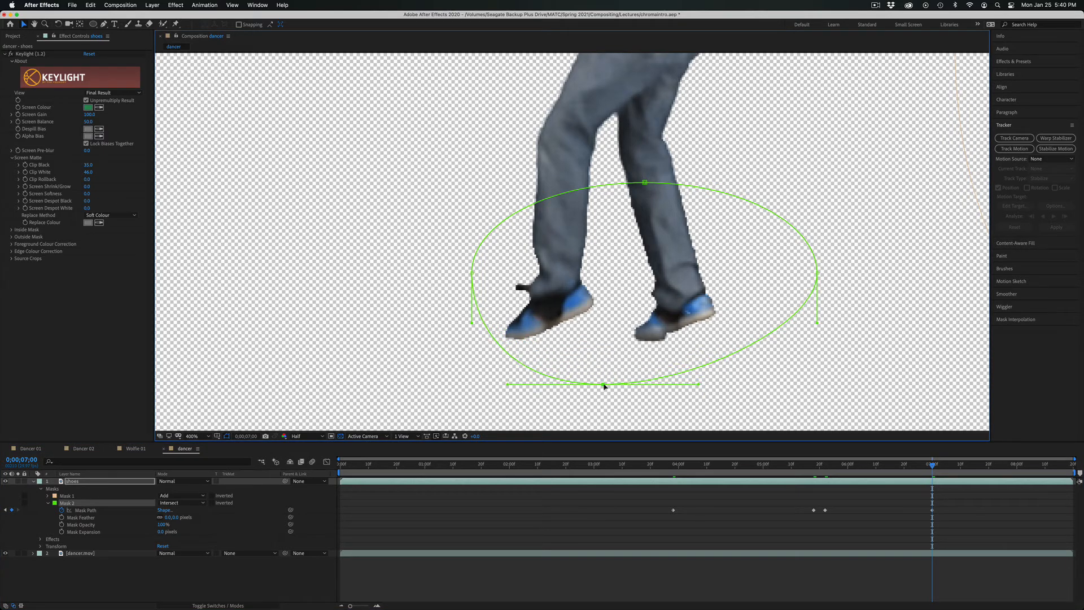
drag(931, 465, 962, 466)
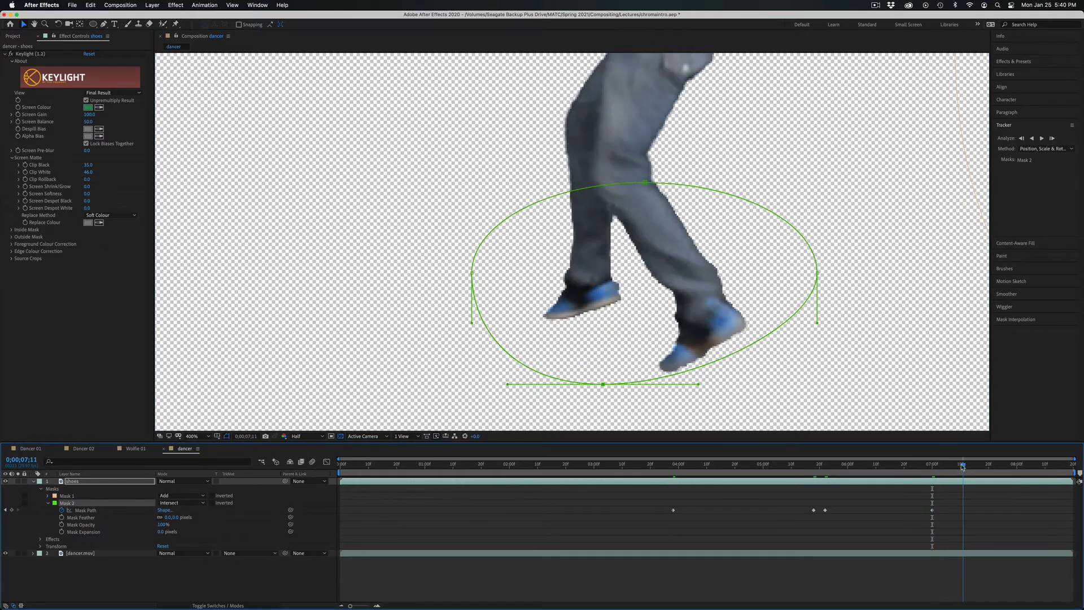
drag(698, 385, 750, 430)
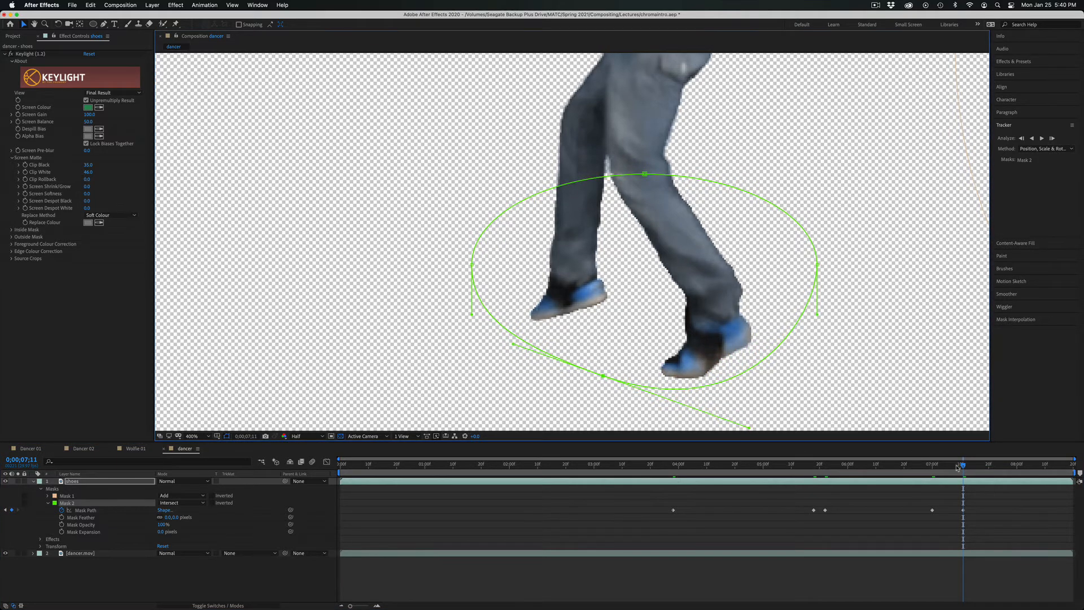
Extend Mask 2 below the shoes at 0;00;07;25, and widen it leftward over the feet at 0;00;00;00.
drag(965, 466, 1002, 468)
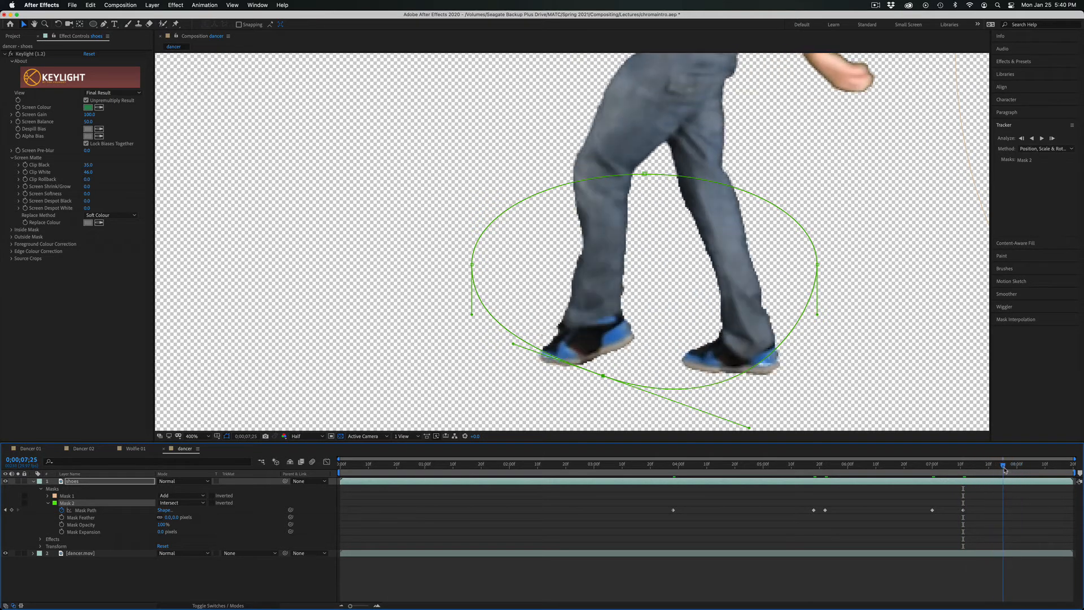
scroll(914, 339, down, 3)
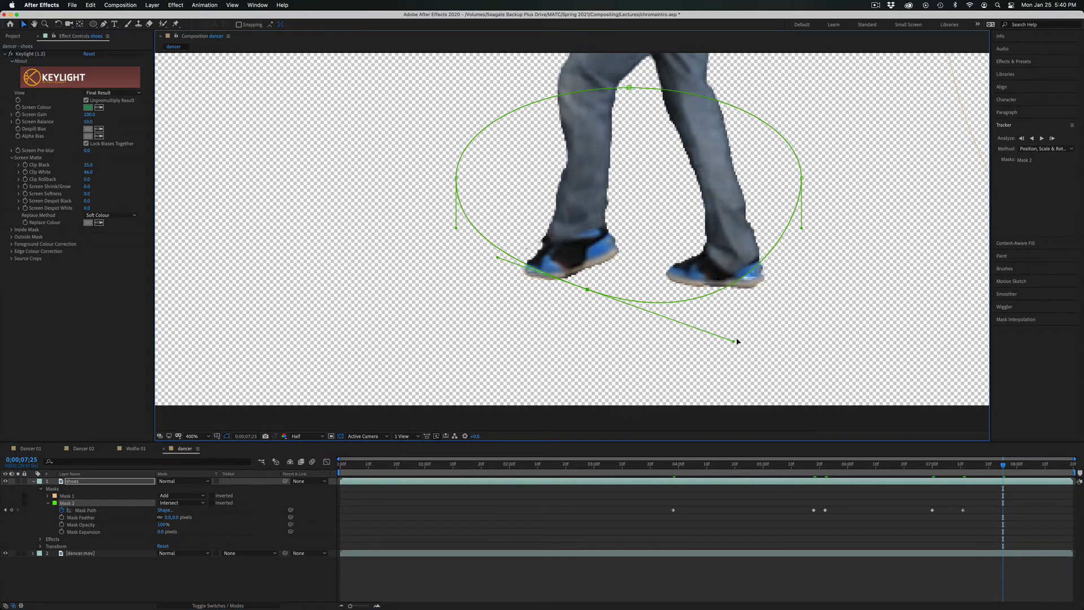
drag(735, 343, 818, 391)
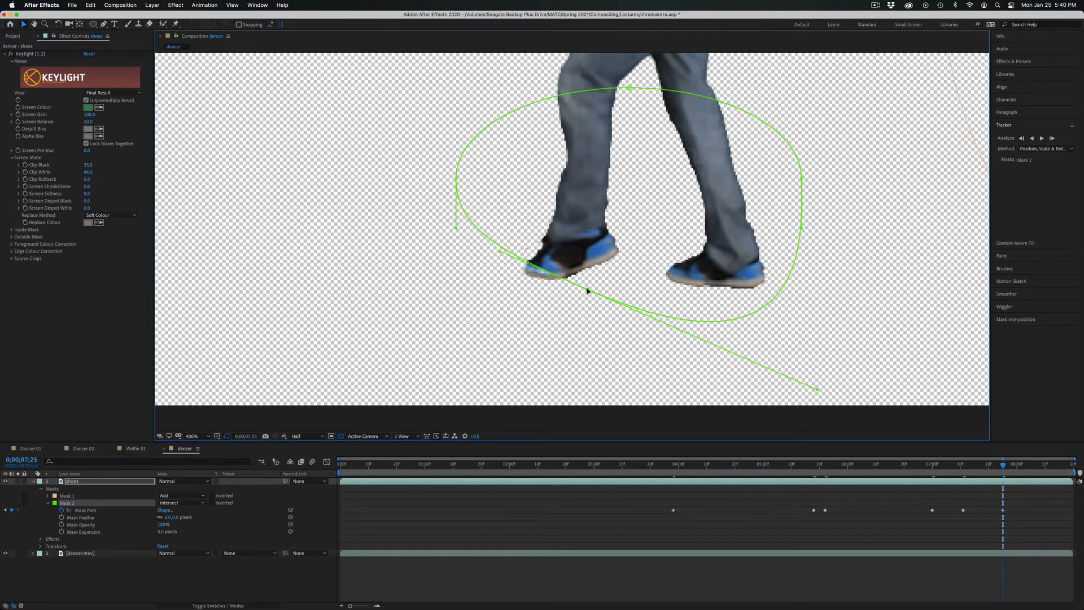
drag(587, 290, 604, 335)
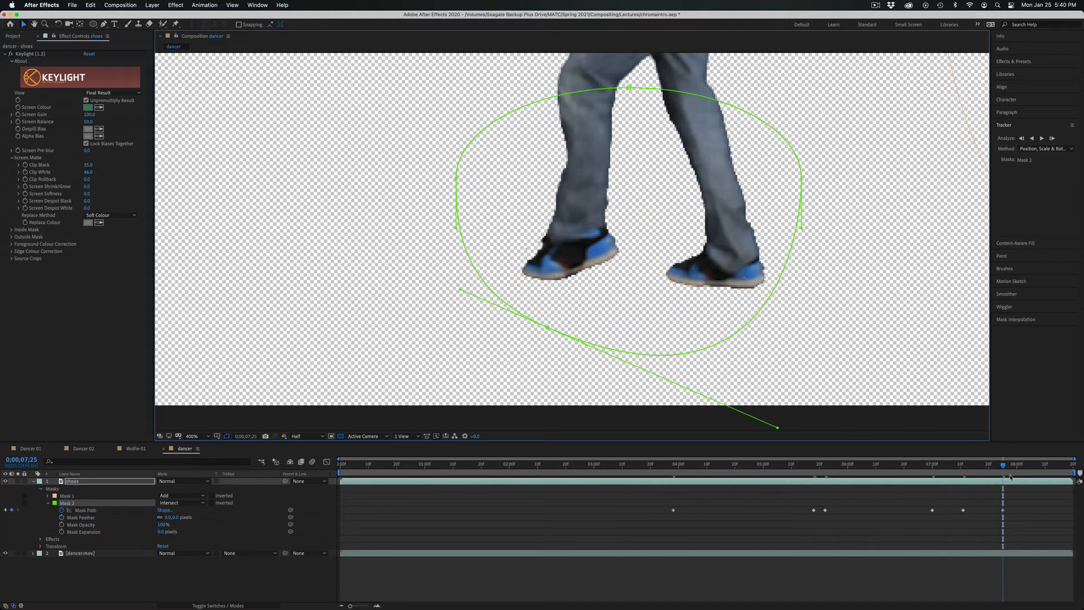
drag(1006, 466, 340, 416)
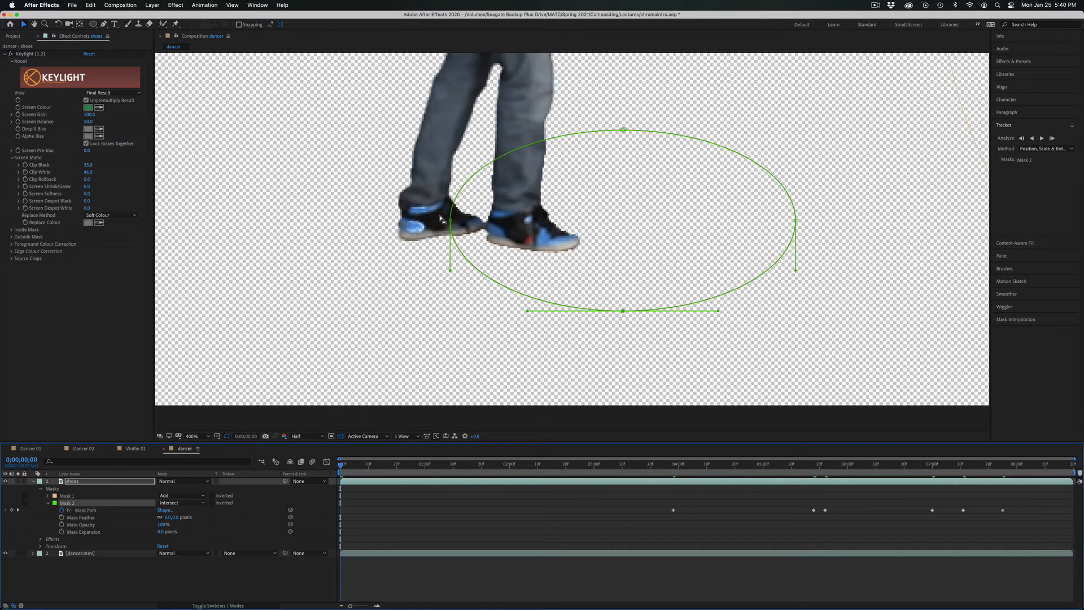
drag(451, 223, 351, 223)
Hide the dancer.mov layer temporarily and scrub from 0;00;06;07 to 0;00;06;29 to check the animated shoe mask.
drag(377, 471, 868, 459)
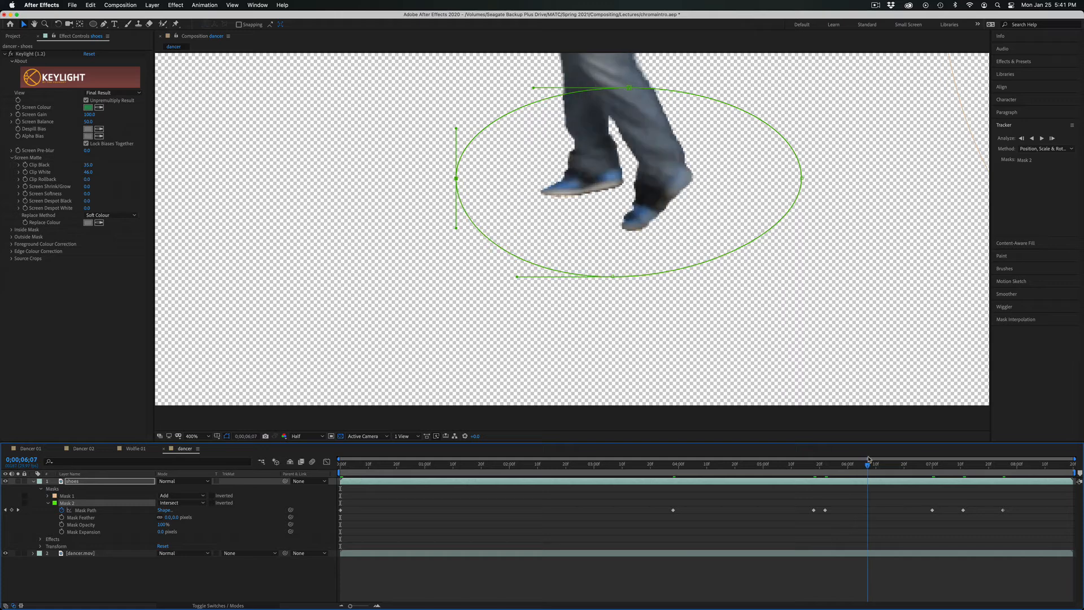
click(5, 554)
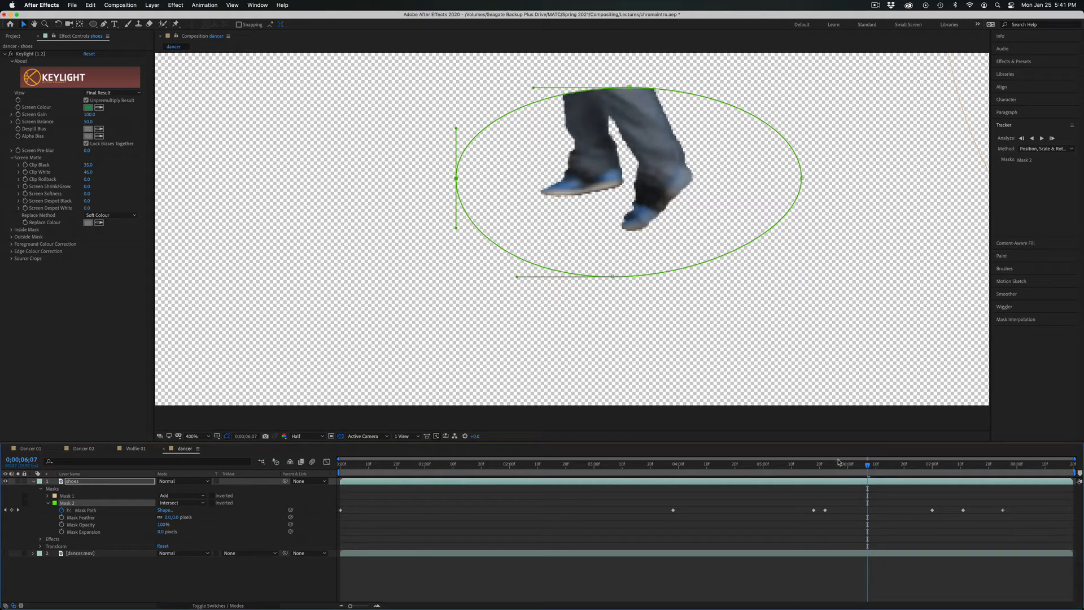
key(space)
drag(867, 469, 929, 461)
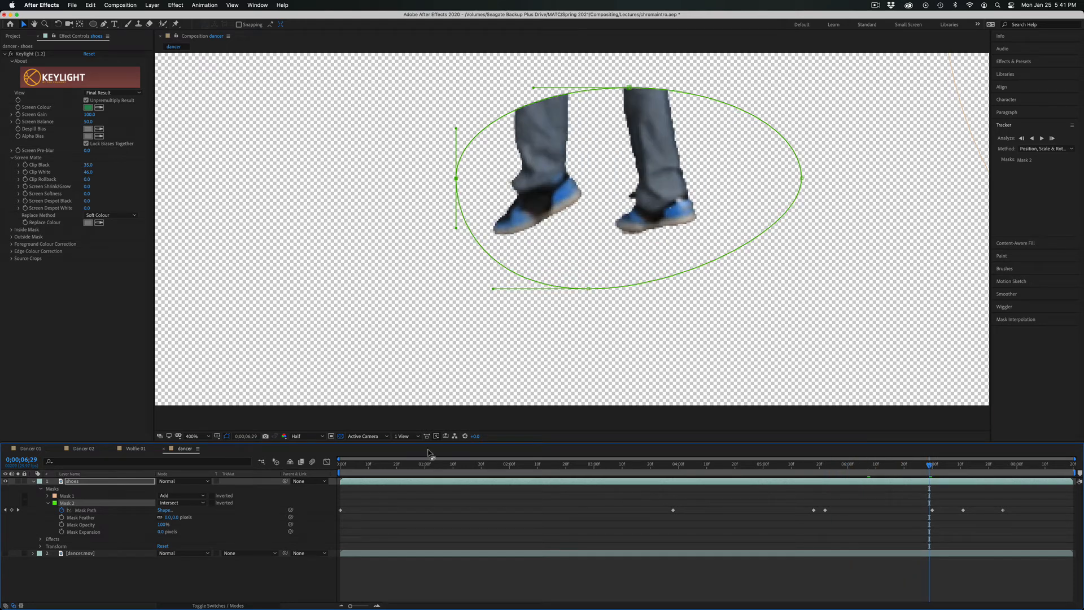
click(6, 553)
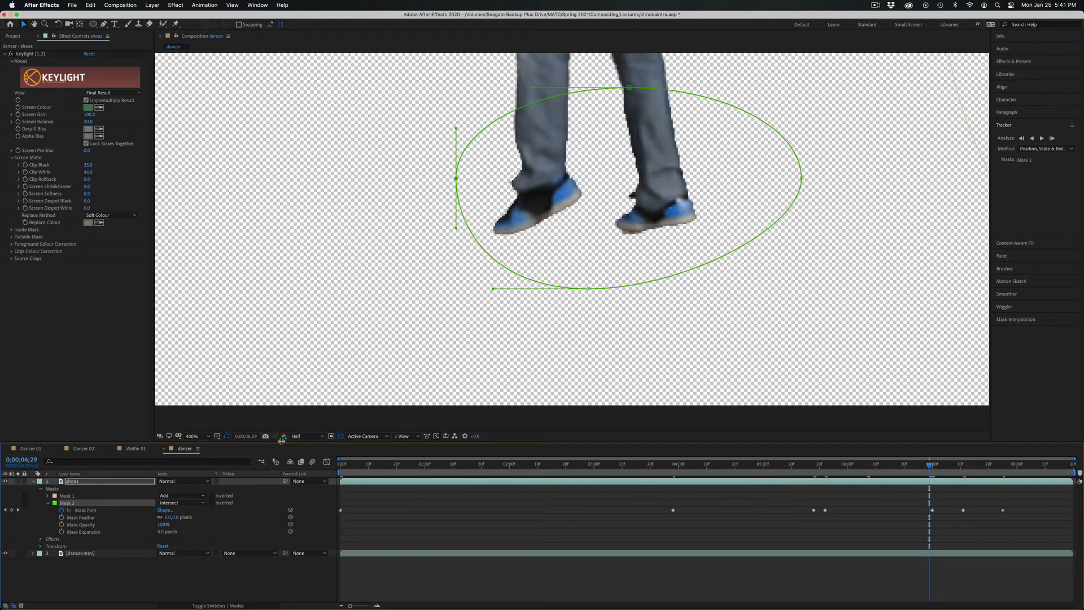
Fit the whole composition in the viewer, deselect the layers and play a preview of the keyed dancer.
click(209, 437)
click(211, 445)
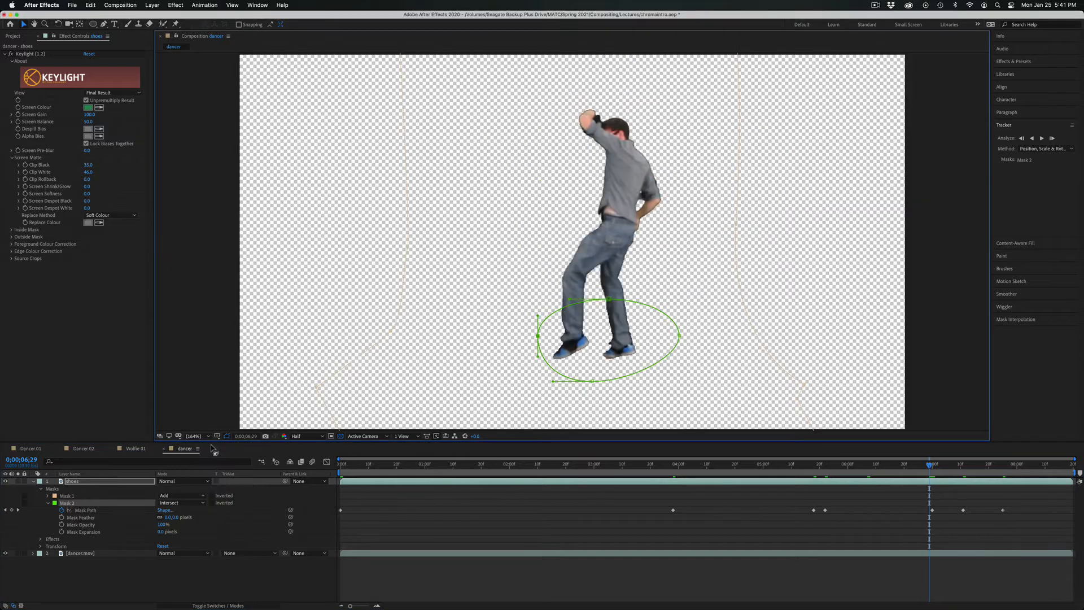
click(563, 527)
key(space)
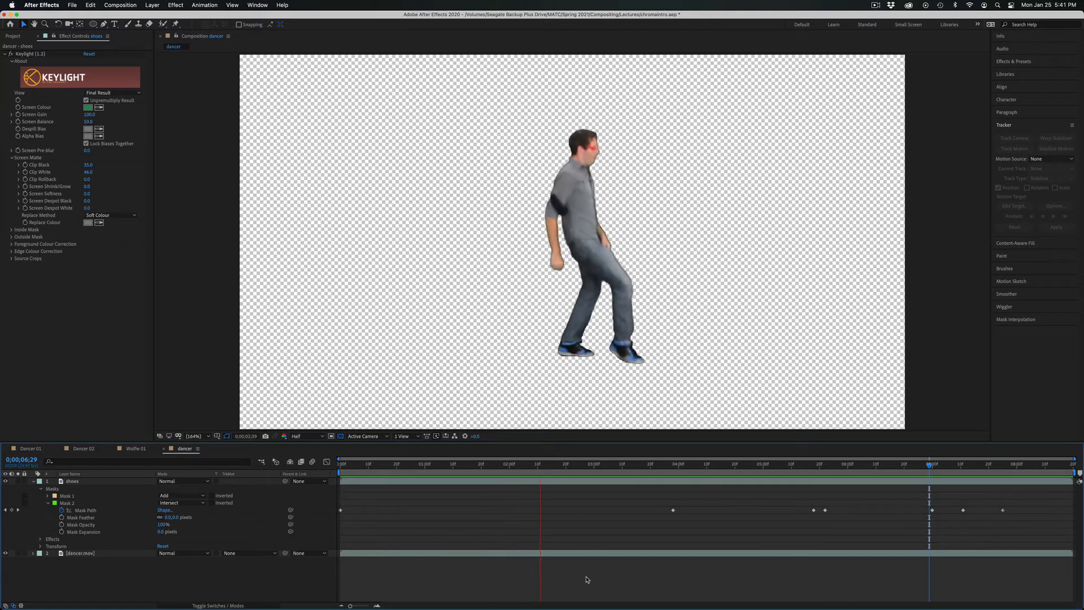
key(space)
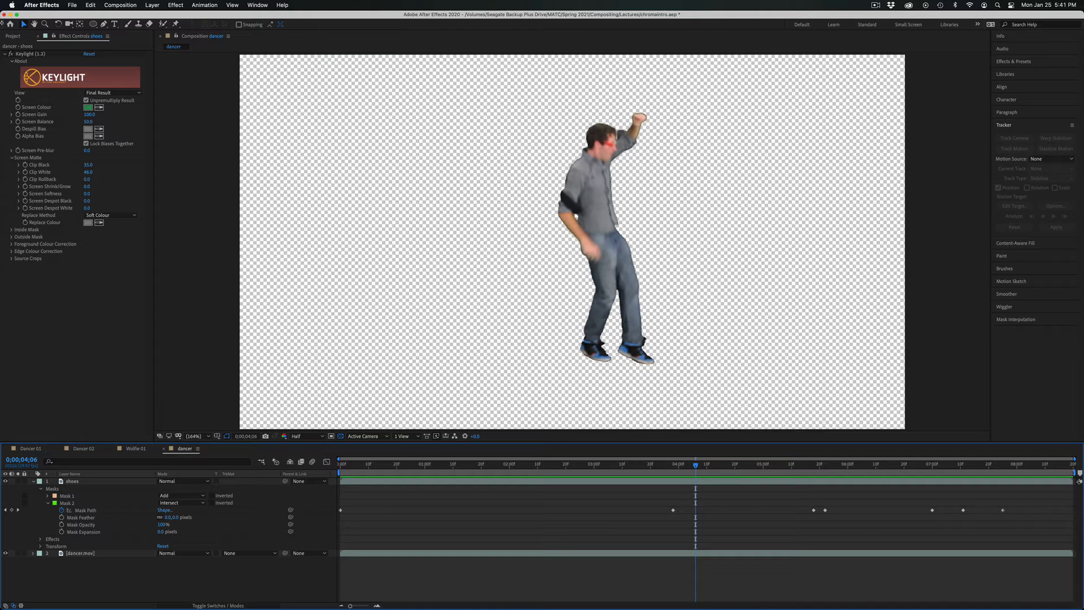
Add campus.jpg from the Footage folder to the dancer composition as the lowest layer.
click(17, 36)
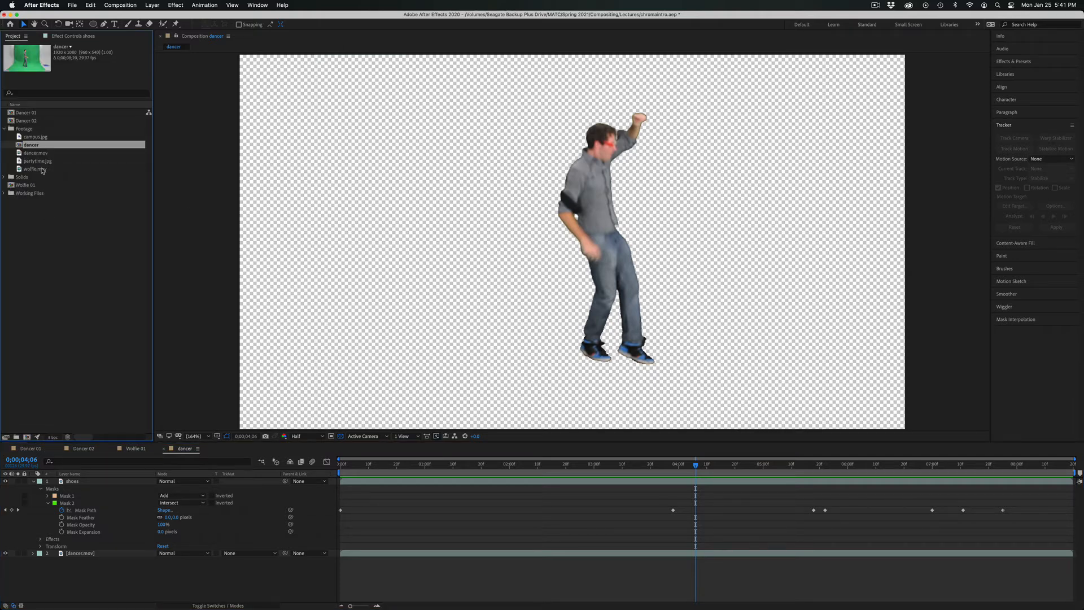
click(30, 137)
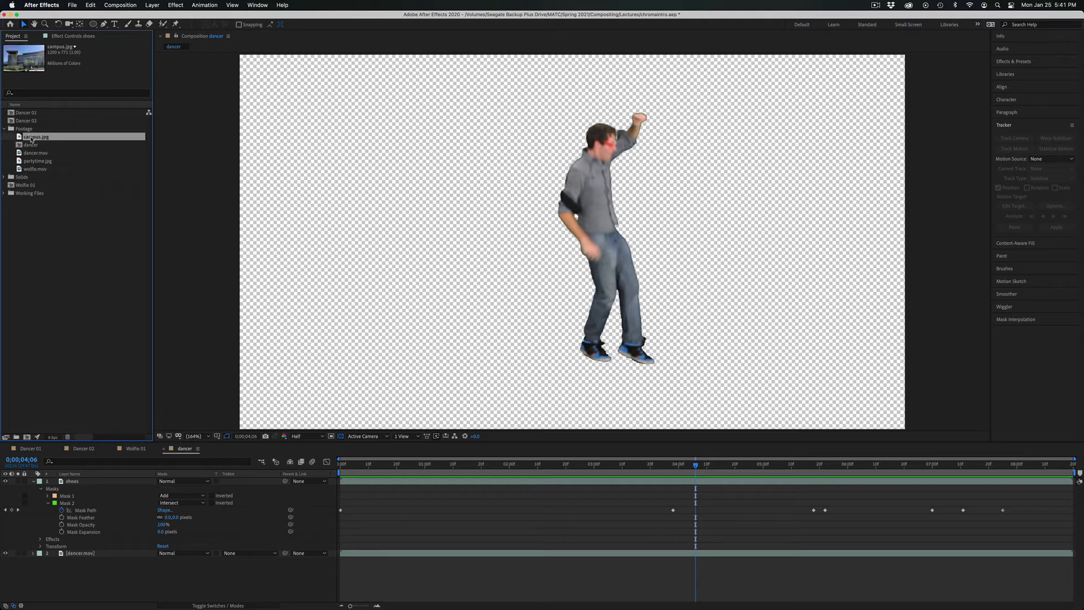
drag(34, 140, 131, 558)
drag(129, 567, 129, 567)
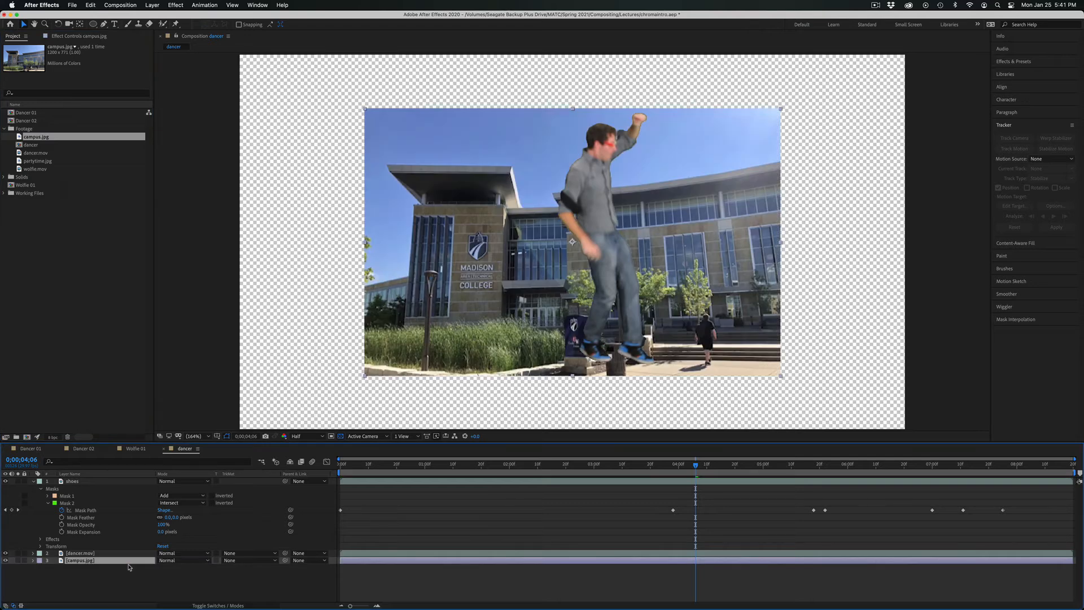
Scale the campus.jpg background to 188% and move it up so it fills the frame behind the dancer.
key(s)
drag(169, 568, 220, 575)
drag(374, 397, 383, 337)
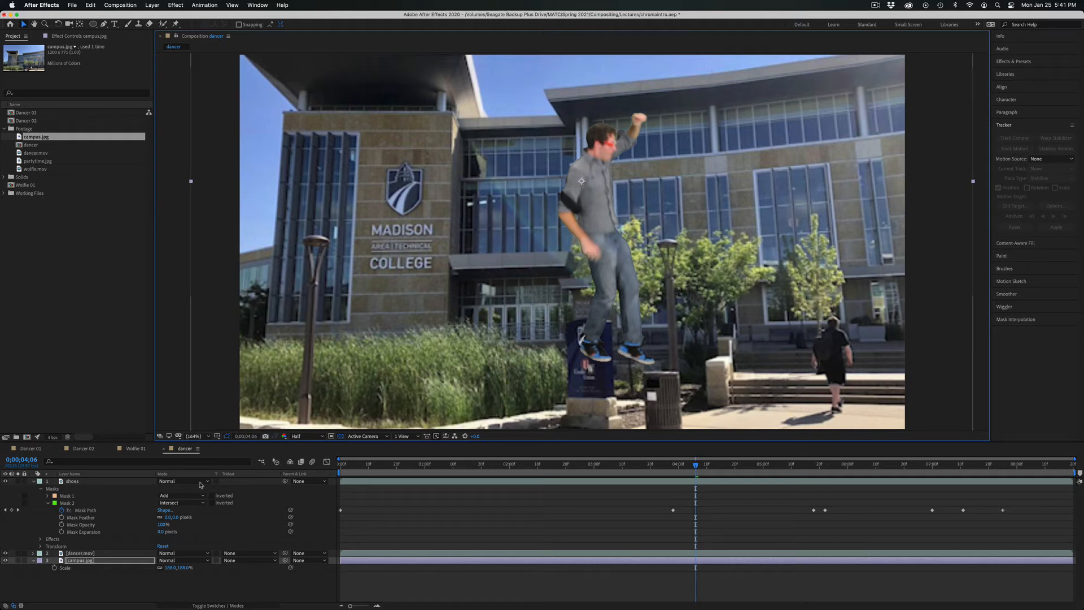
Pre-compose the shoes and dancer.mov layers as "dancer complete", adjusting the duration to the layers' time span without opening the new composition.
click(76, 483)
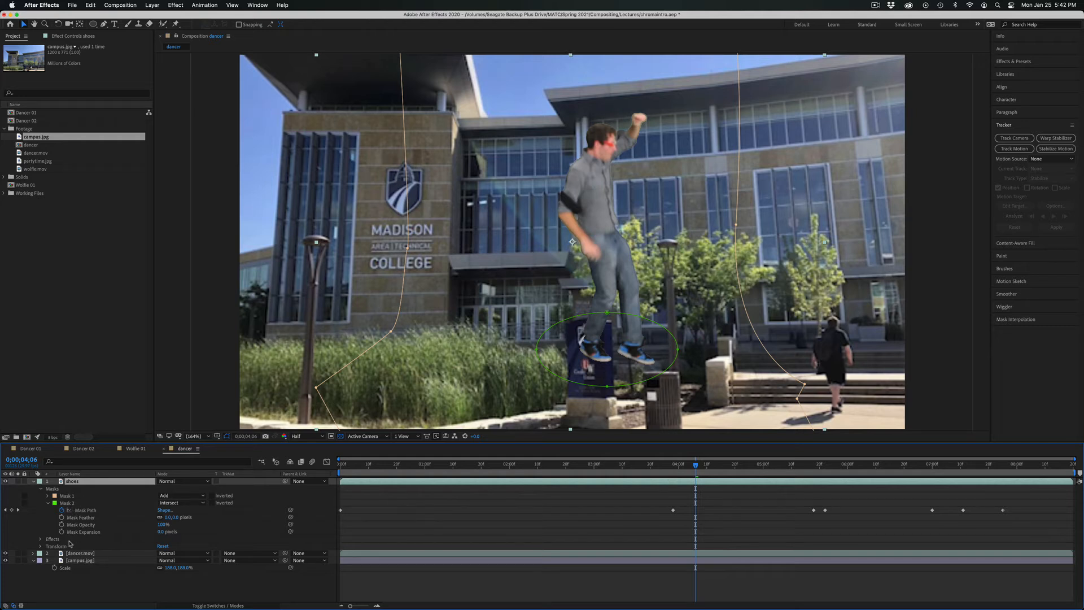
click(33, 481)
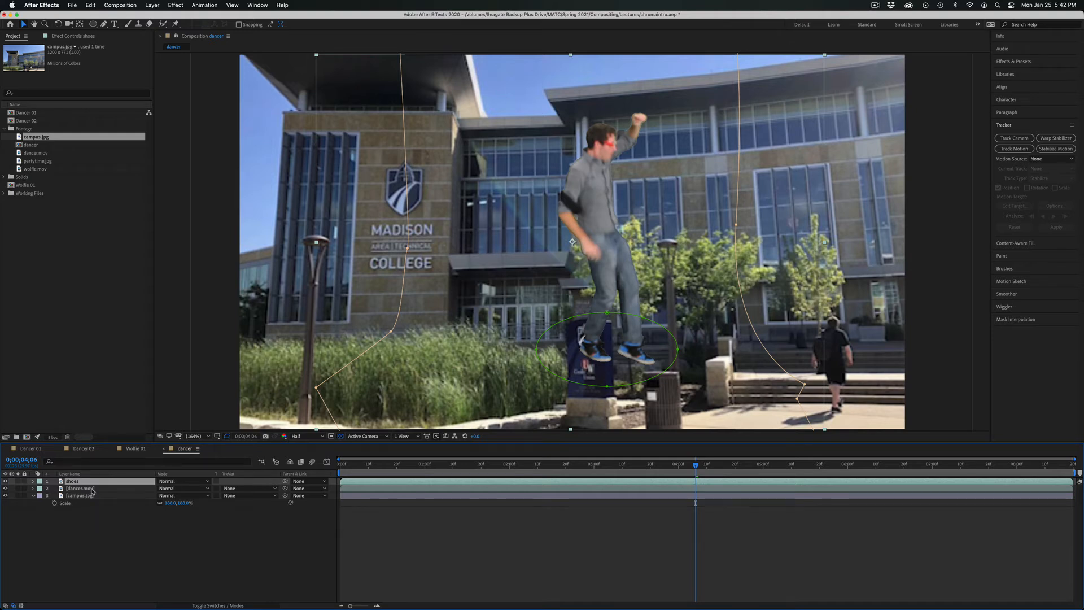
click(92, 489)
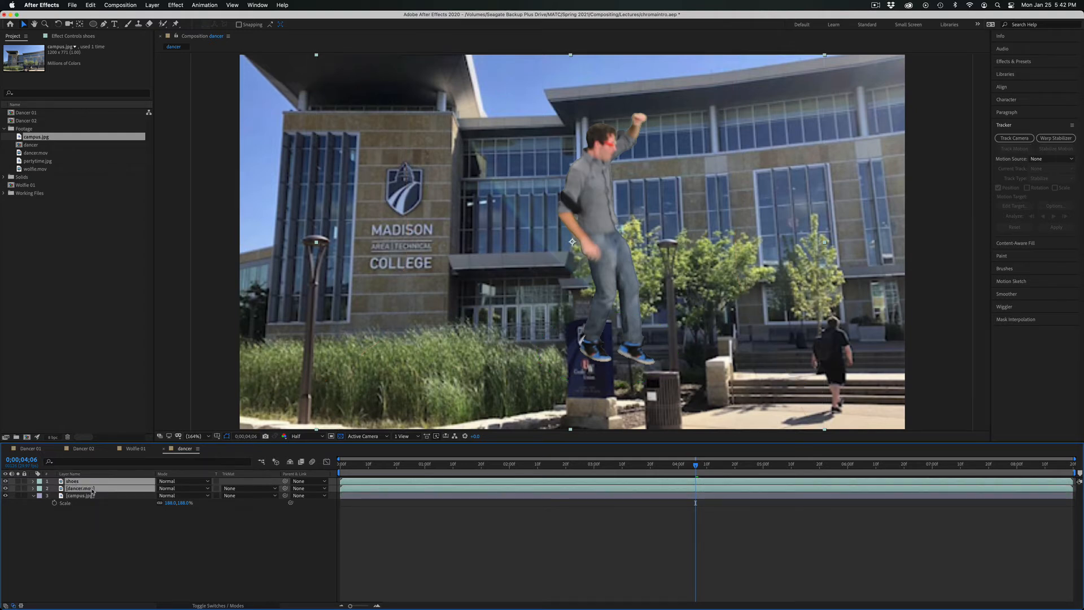
right_click(92, 490)
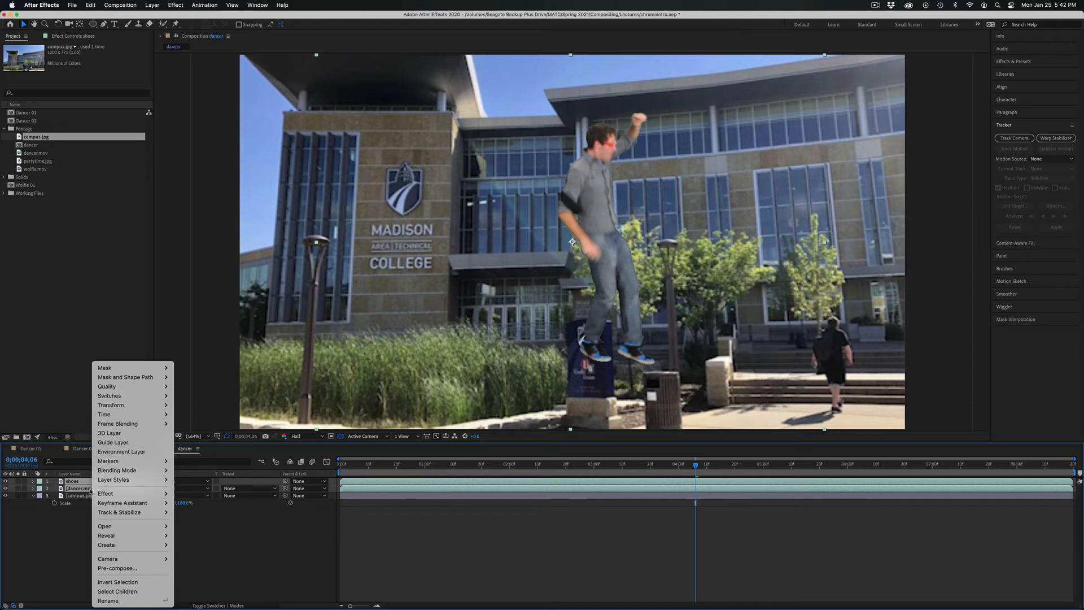
click(139, 569)
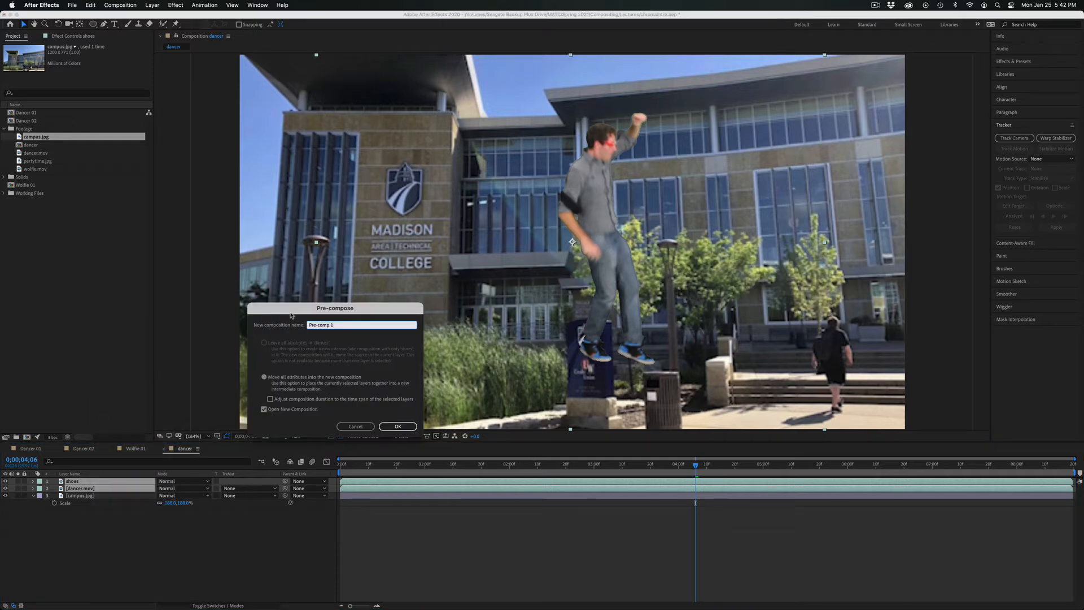
text(dancer)
click(396, 427)
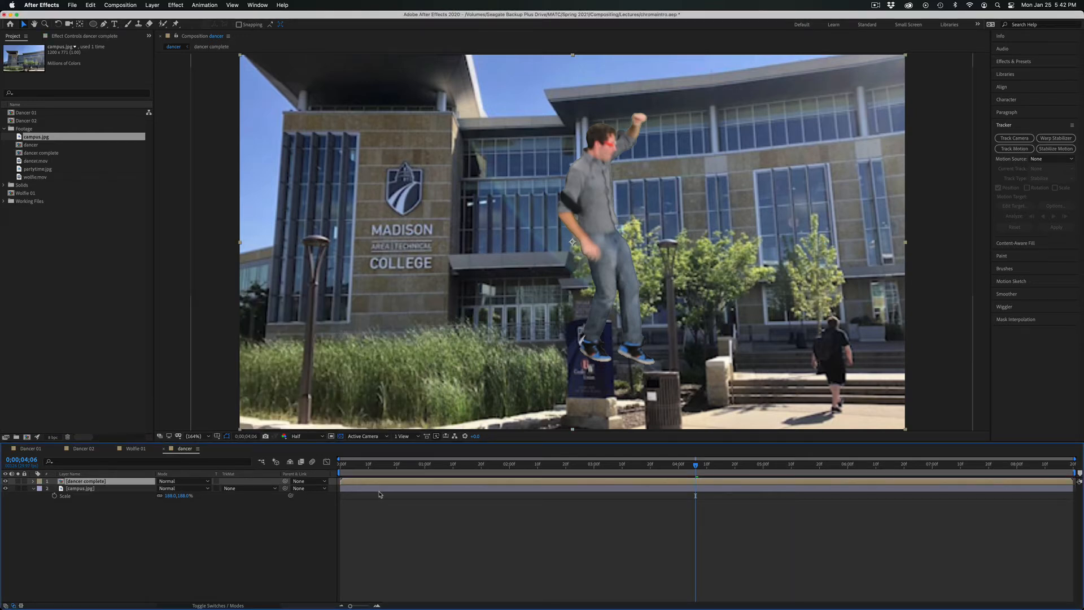
Return to the first frame, open the dancer complete pre-composition and play a preview of it.
key(Home)
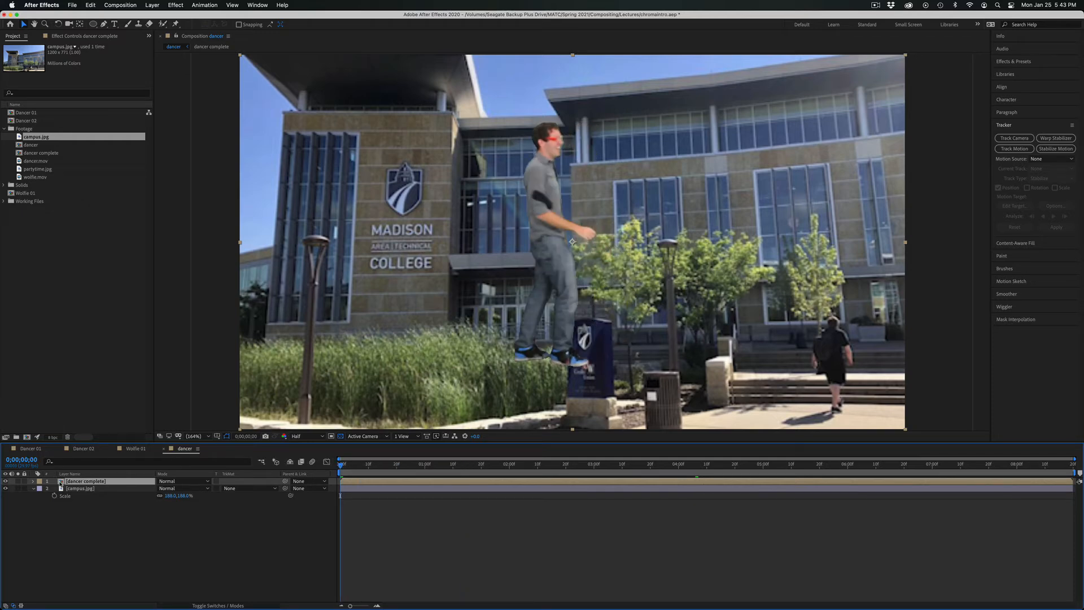
double_click(61, 482)
key(space)
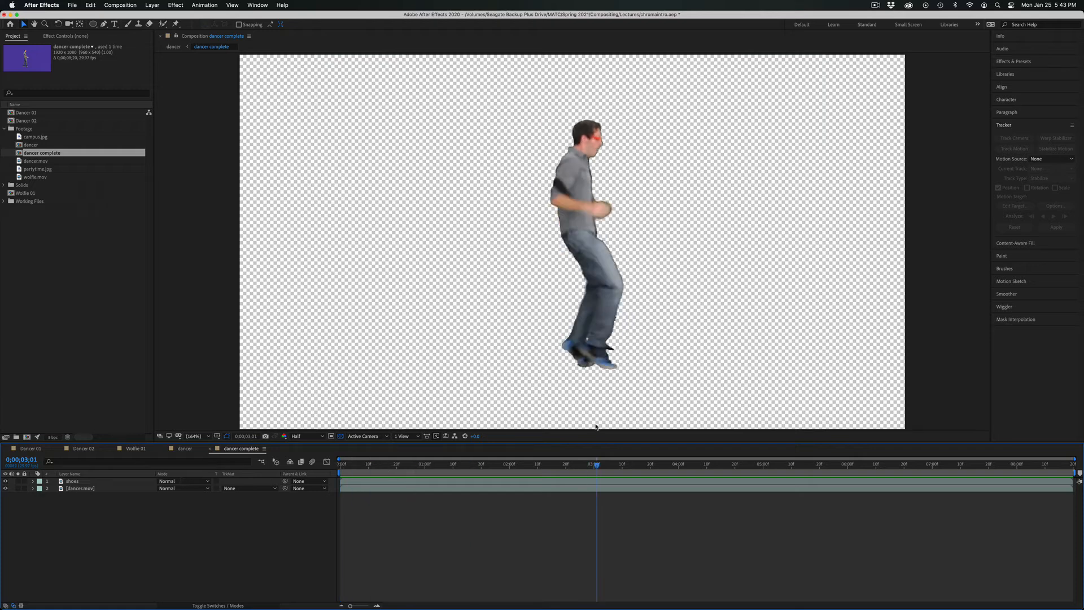
key(space)
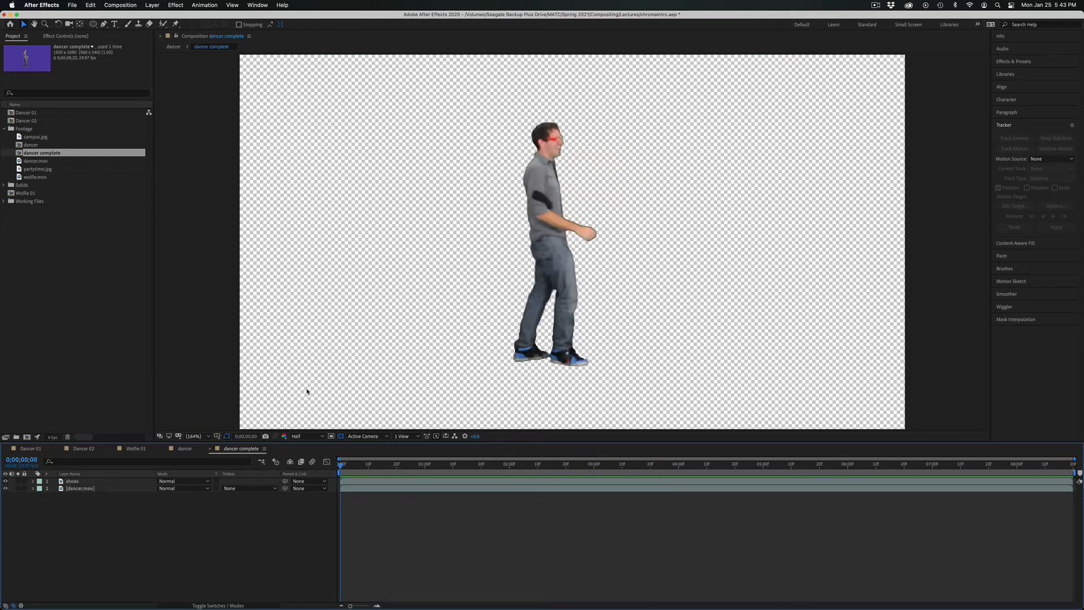
Return to the dancer composition and scale the dancer complete layer to 58%.
click(175, 450)
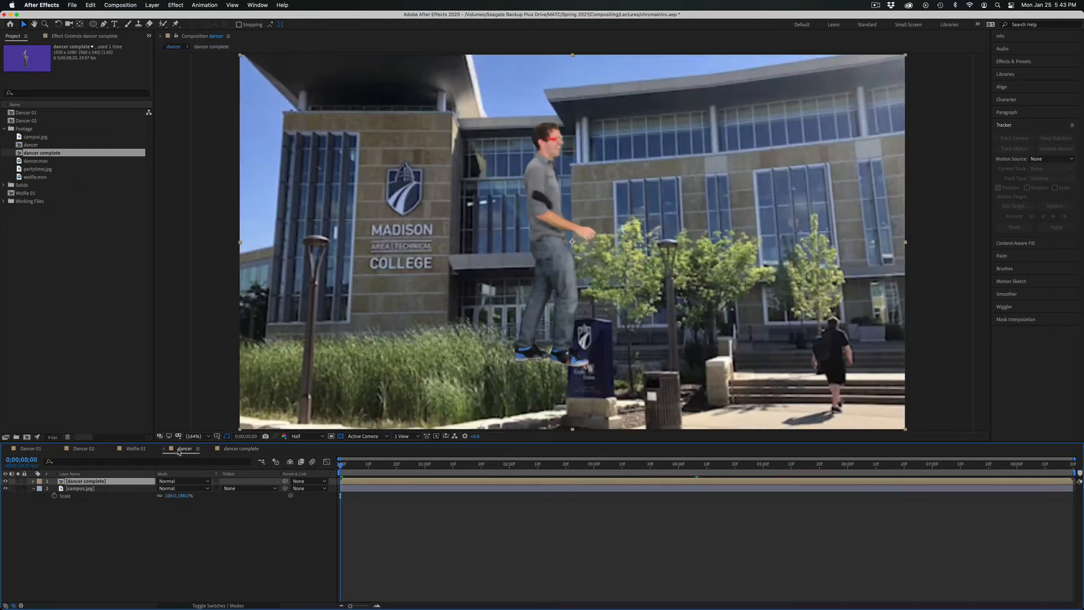
click(131, 450)
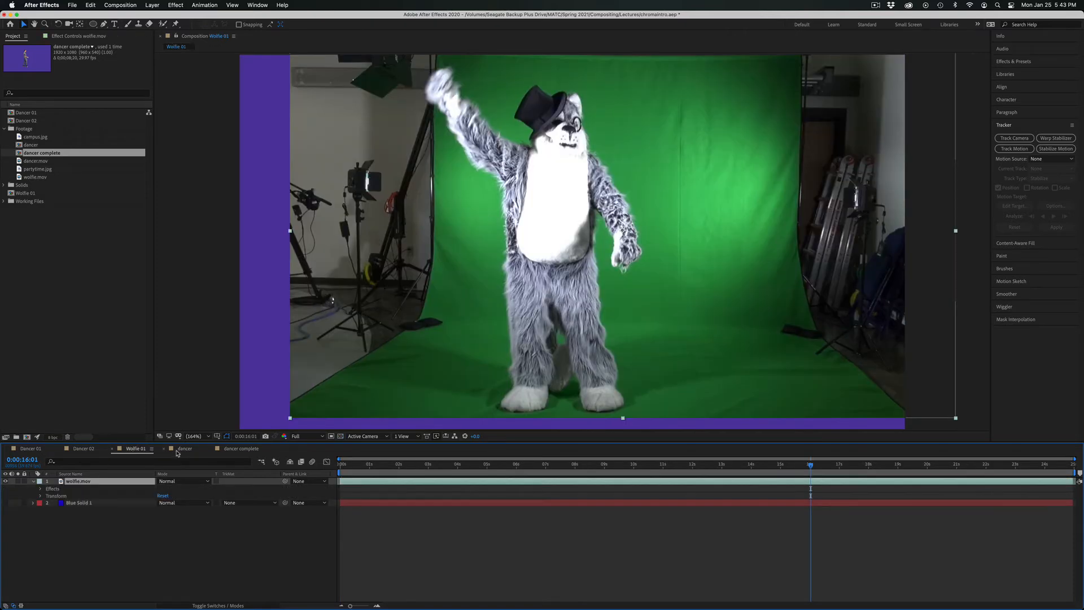
click(189, 447)
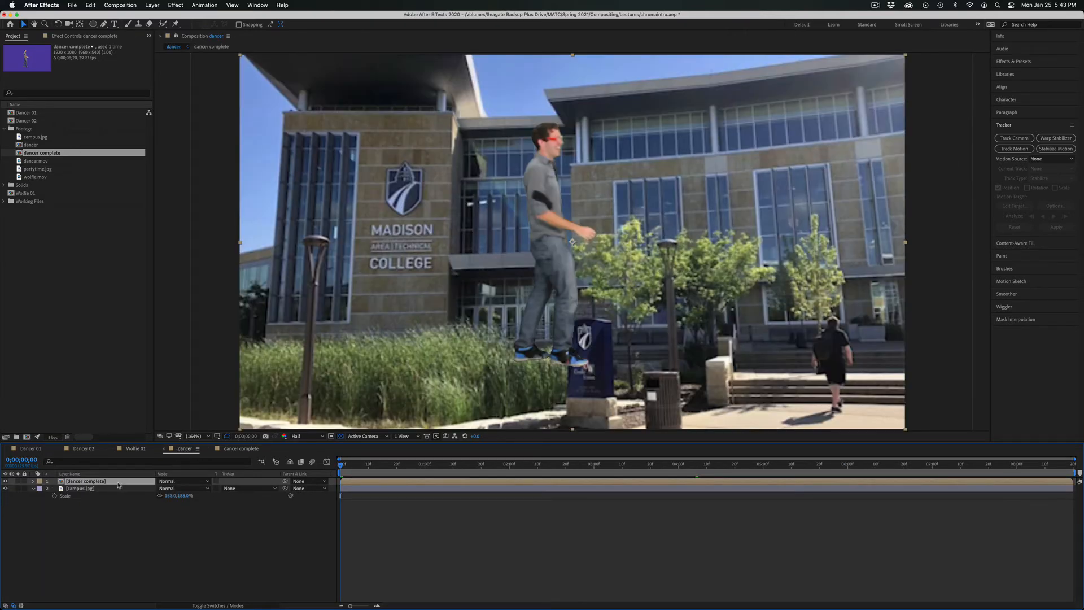
key(s)
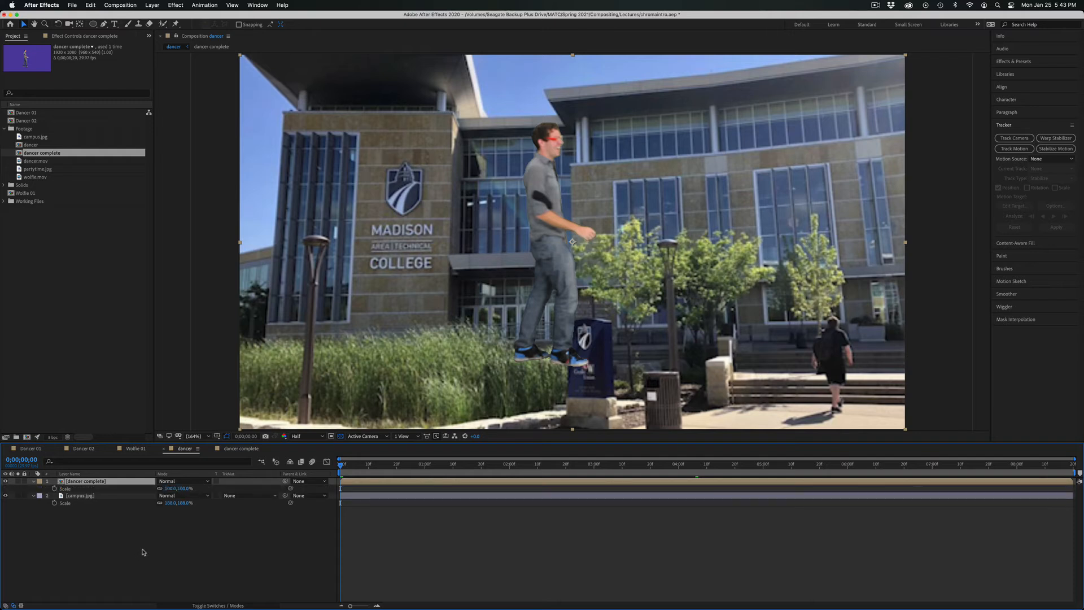
drag(172, 490, 158, 491)
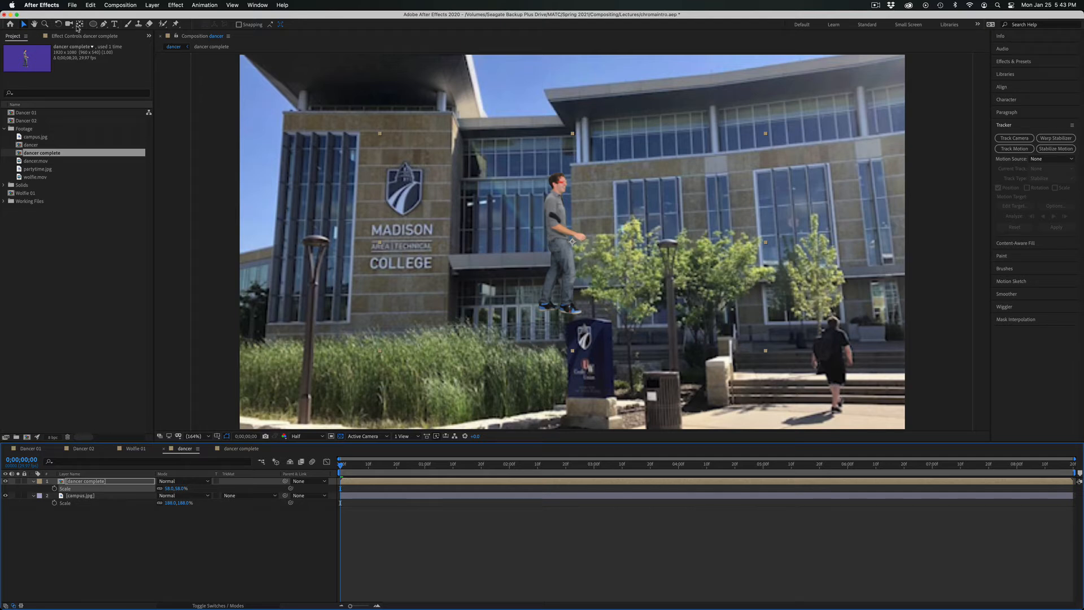
Move the dancer complete layer's anchor point to the dancer's feet and test rotating the layer around it, restoring 0° rotation.
click(79, 25)
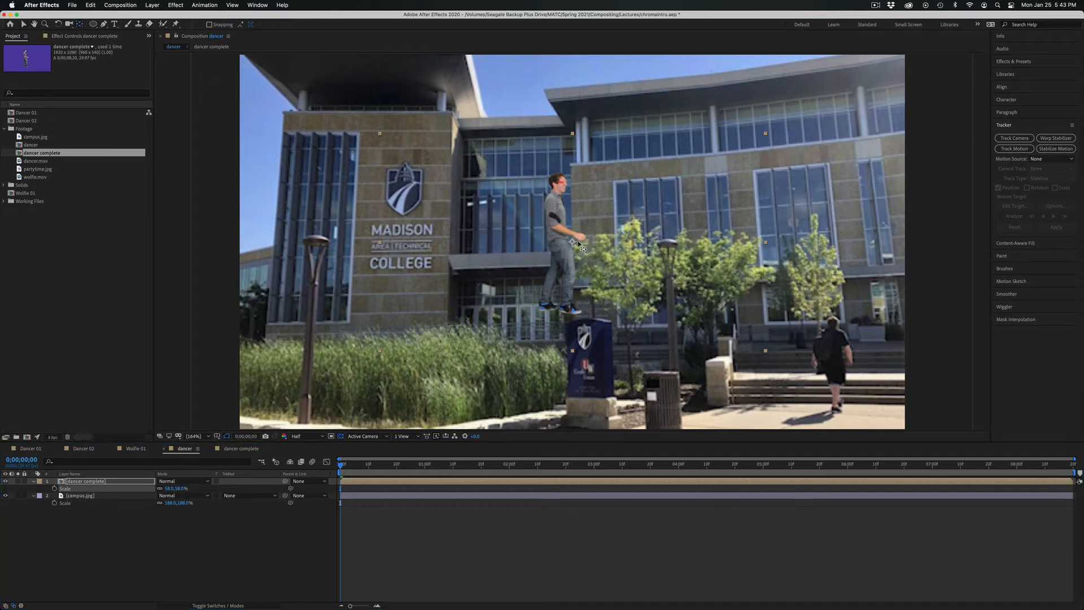
drag(573, 244, 557, 306)
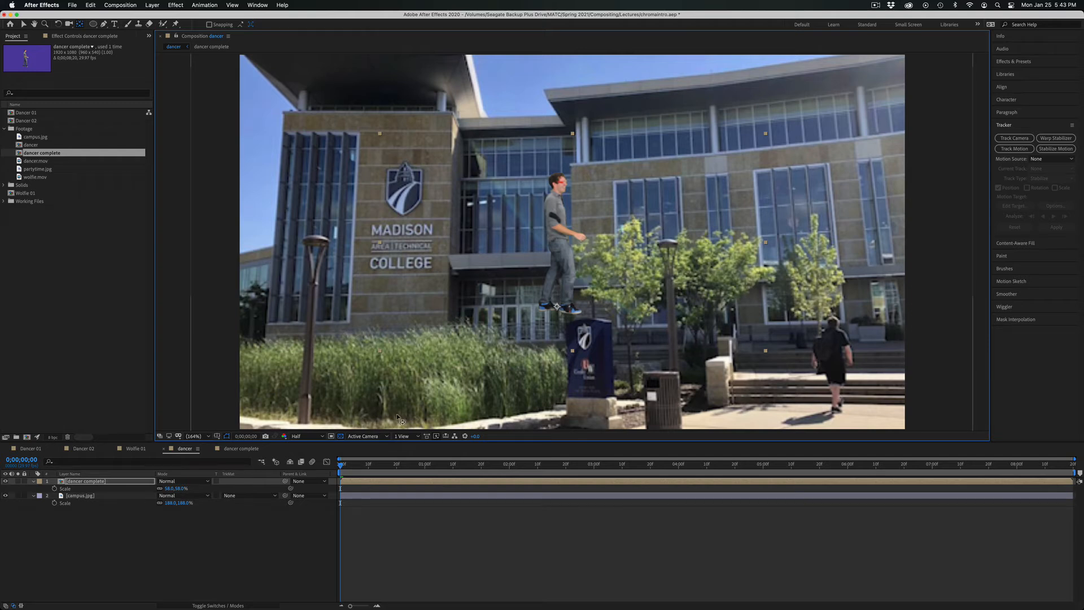
key(r)
drag(164, 488, 180, 495)
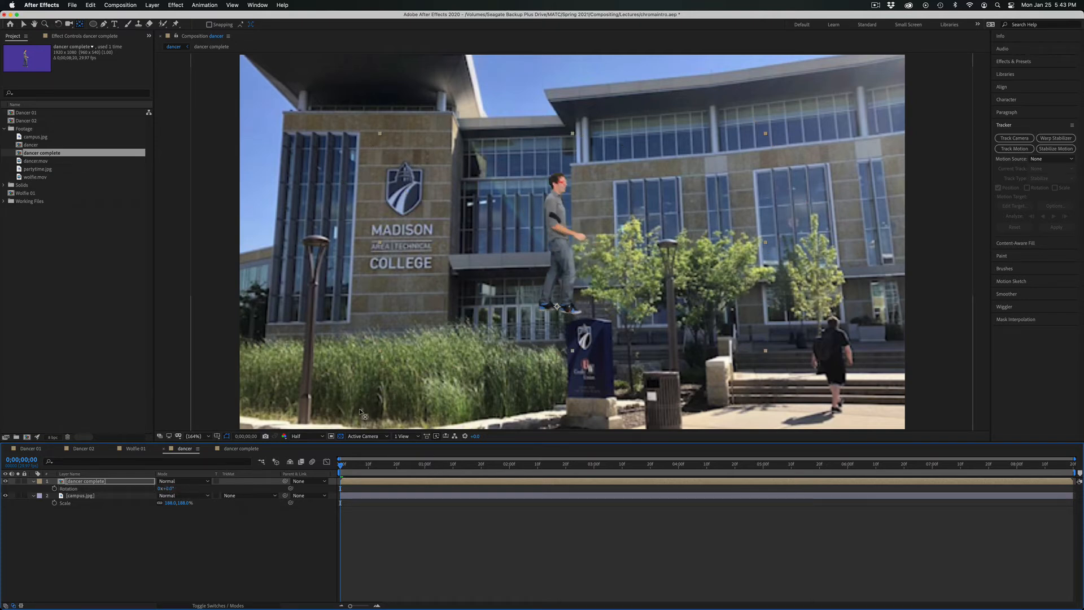
Move the dancer complete layer down so the dancer stands on the grass beside the blue campus sign.
key(slash)
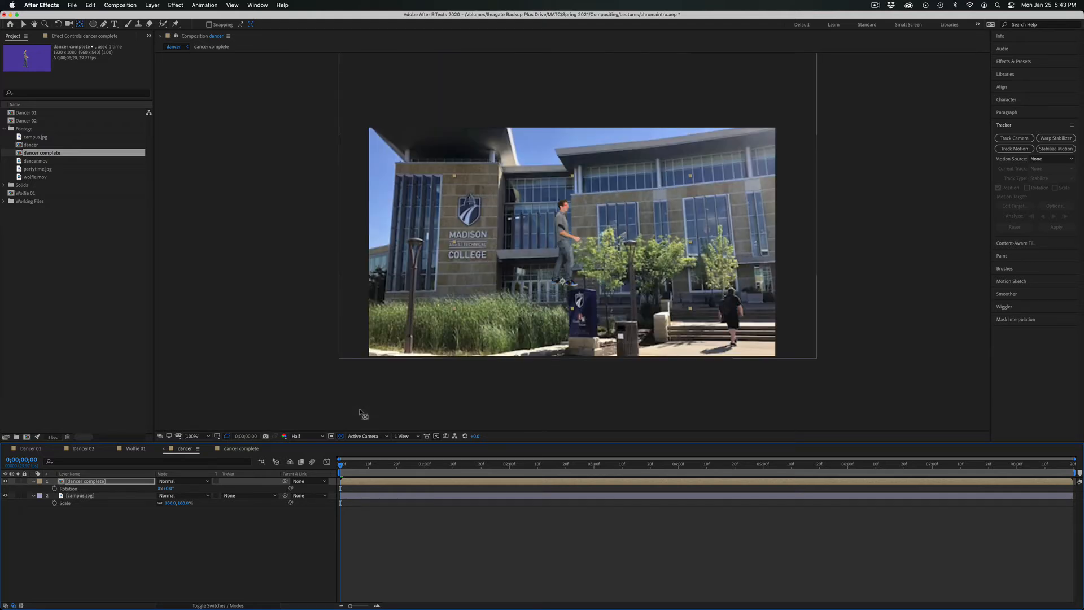
click(24, 24)
drag(578, 235, 539, 271)
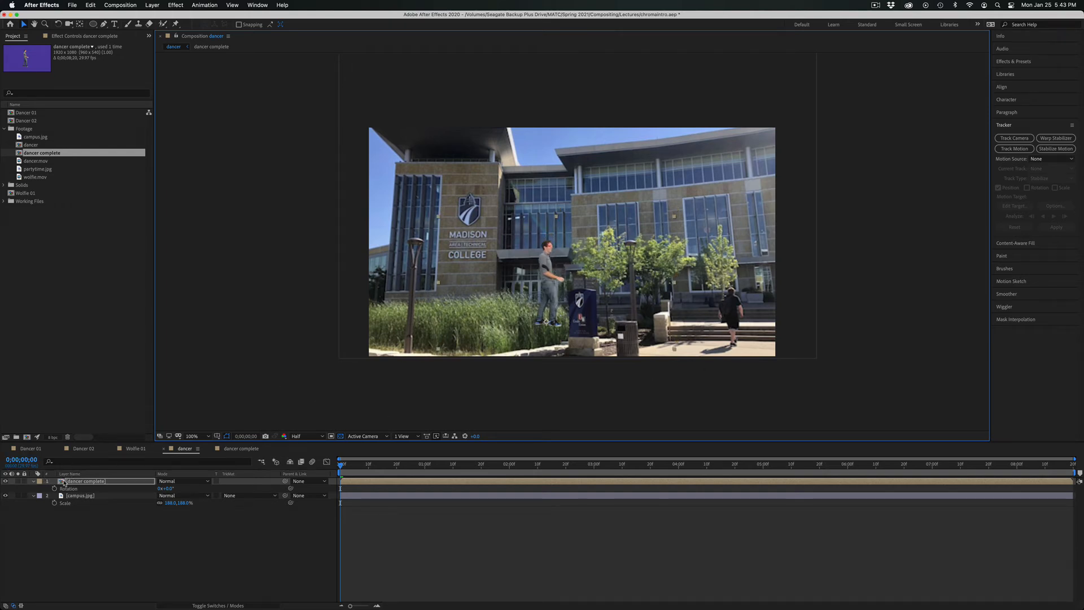
Reduce the dancer complete composition to 870 × 906 px around the dancer and return to the dancer composition.
double_click(65, 483)
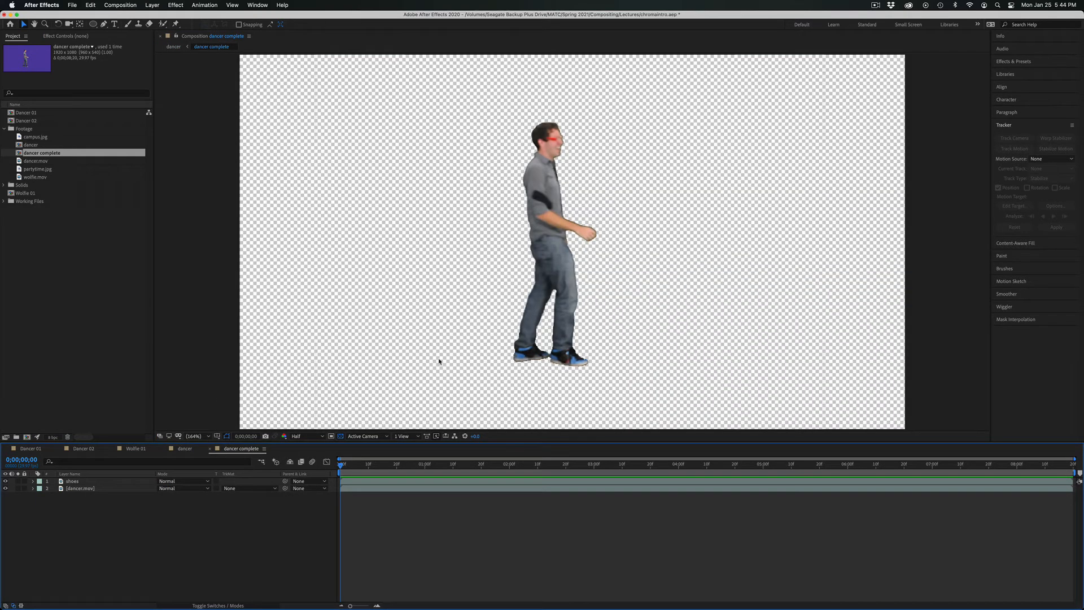
key(slash)
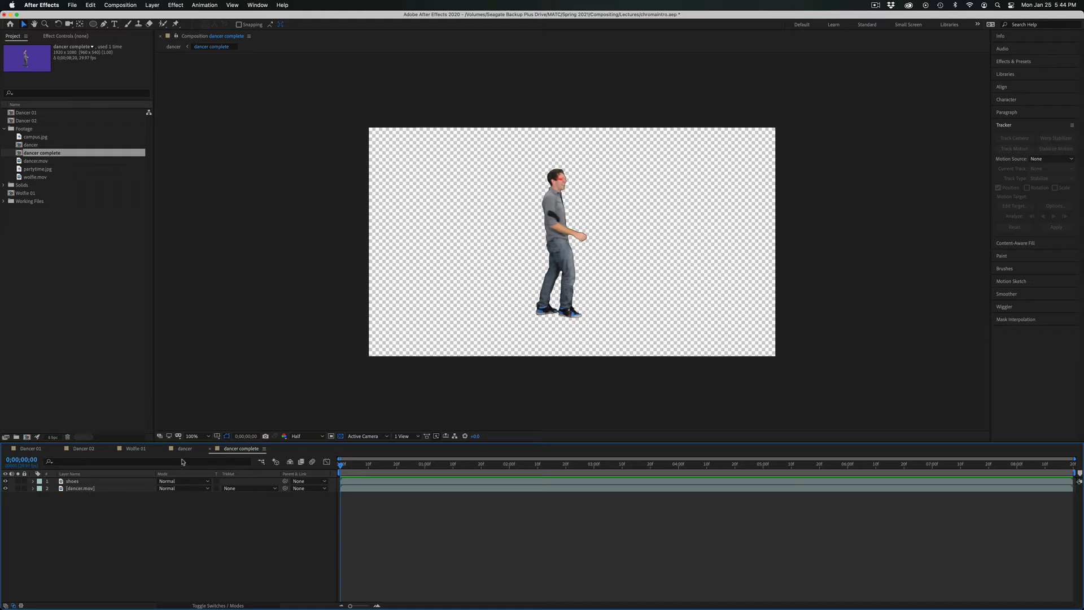
click(112, 6)
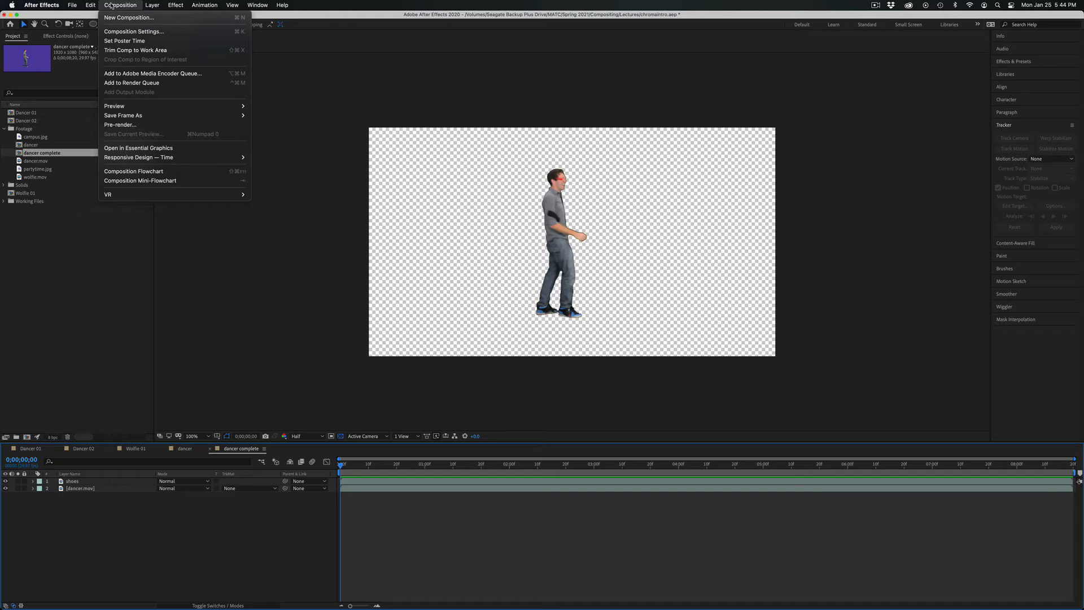
click(114, 35)
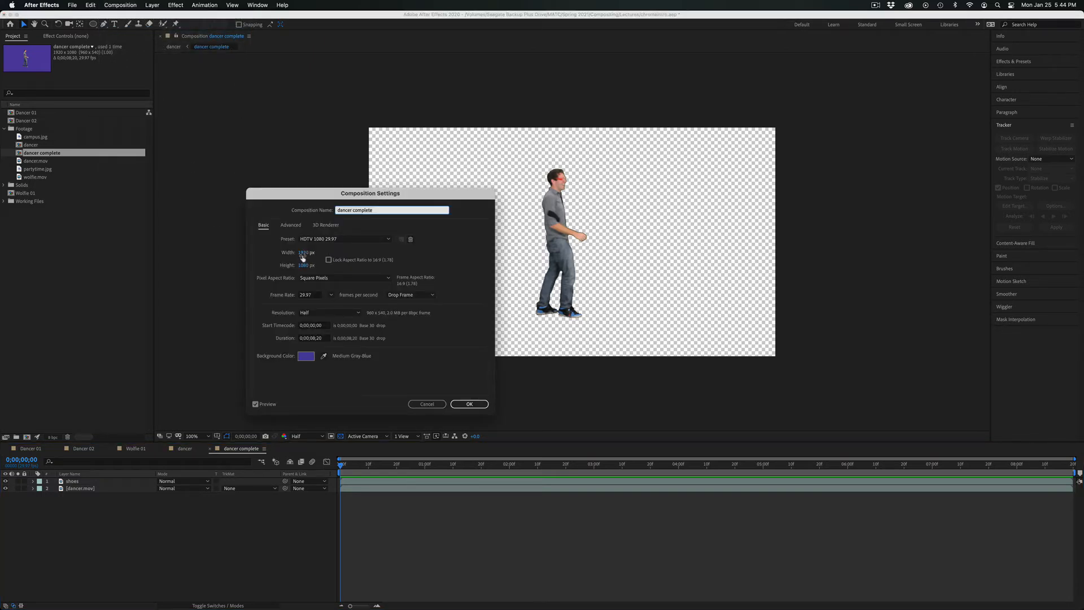
drag(303, 256, 64, 244)
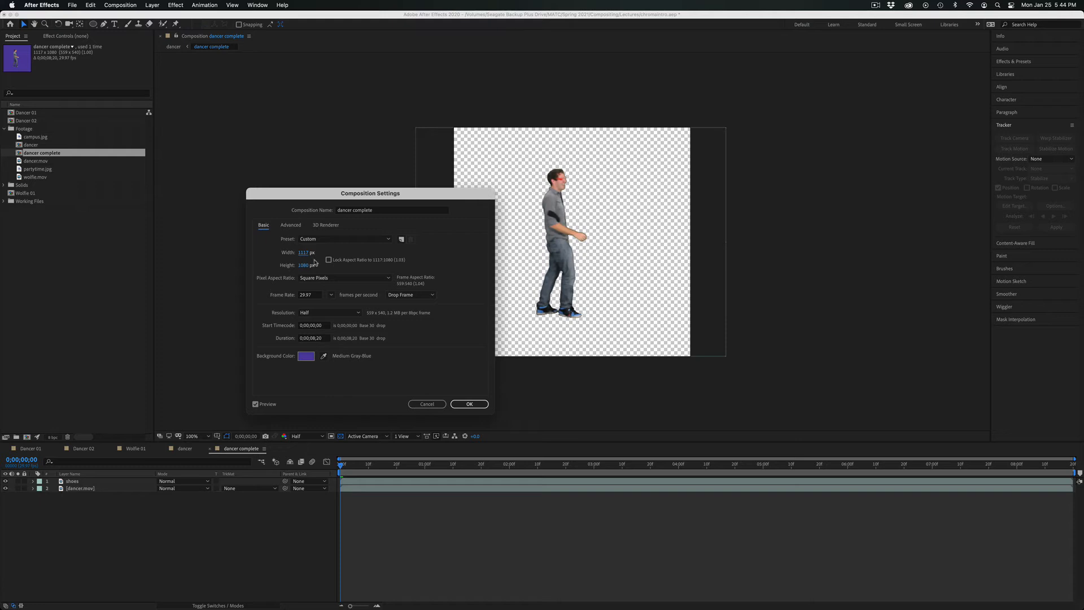
drag(306, 254, 234, 252)
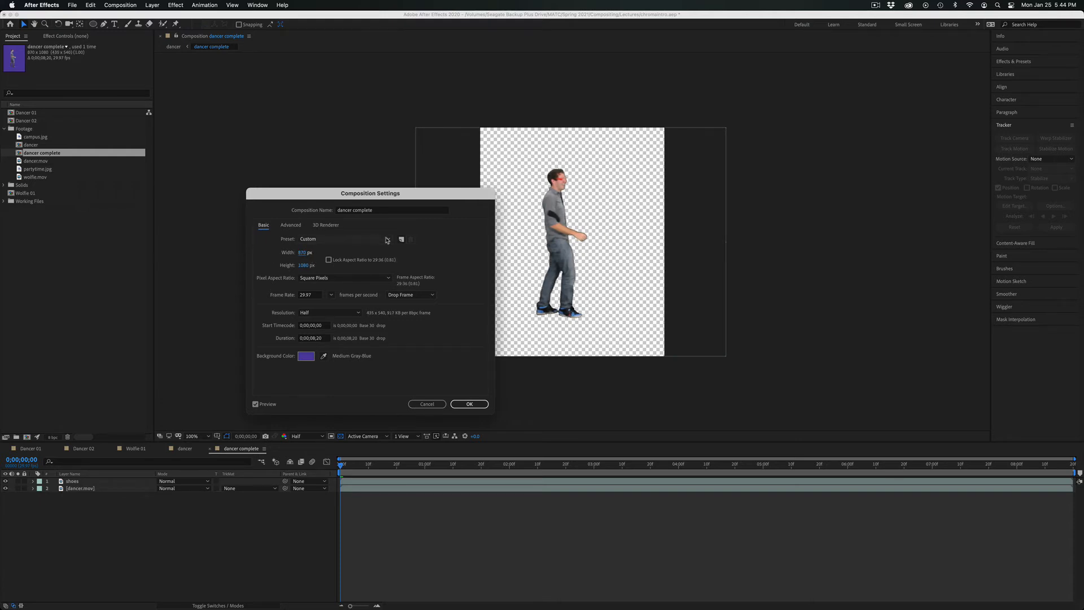
drag(302, 265, 223, 259)
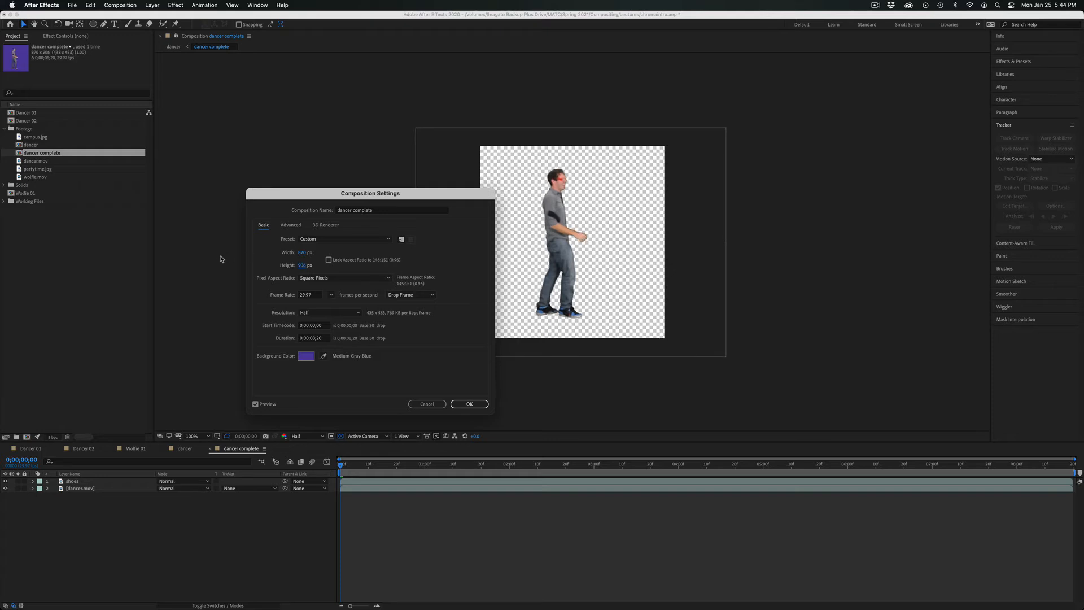
click(484, 405)
click(181, 447)
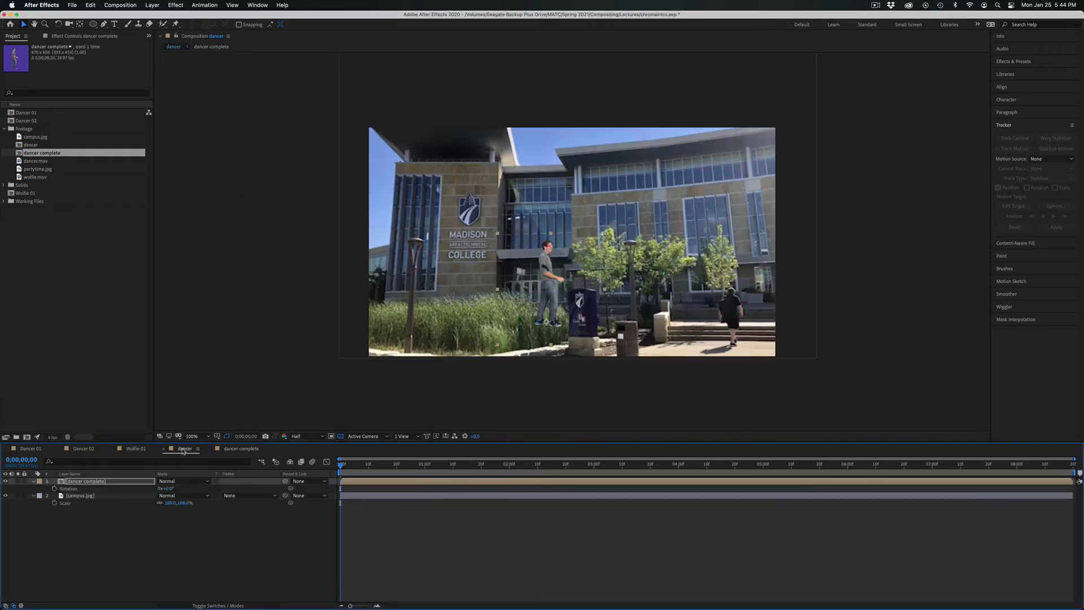
Try the dancer on the blue campus sign and in the grass below the college logo, and preview the composite.
mouse_move(552, 300)
mouse_down()
mouse_move(582, 259)
mouse_move(531, 220)
mouse_move(561, 284)
mouse_up()
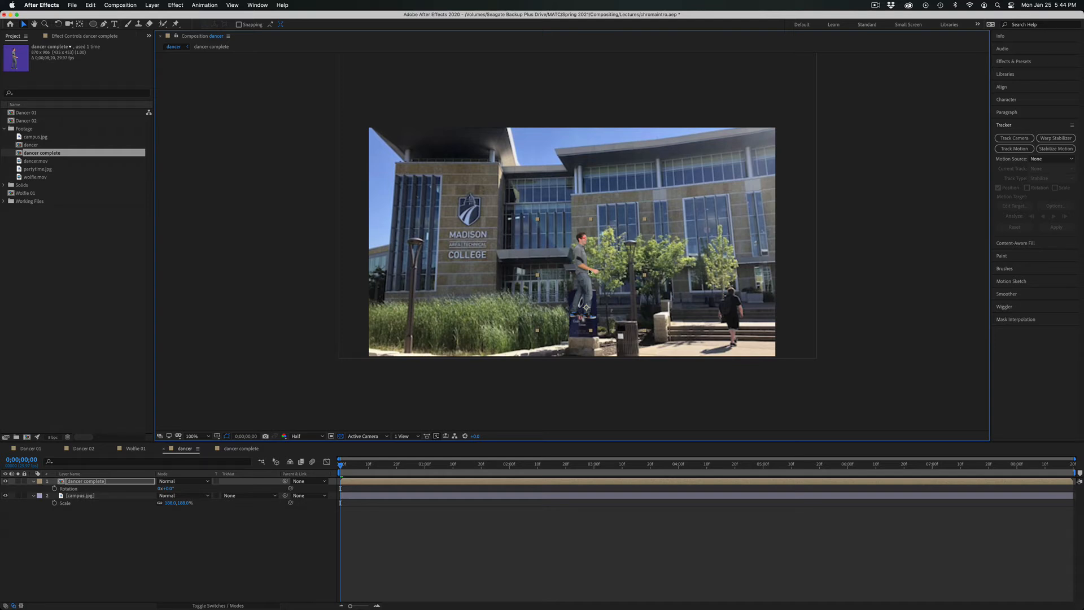
drag(589, 271, 485, 291)
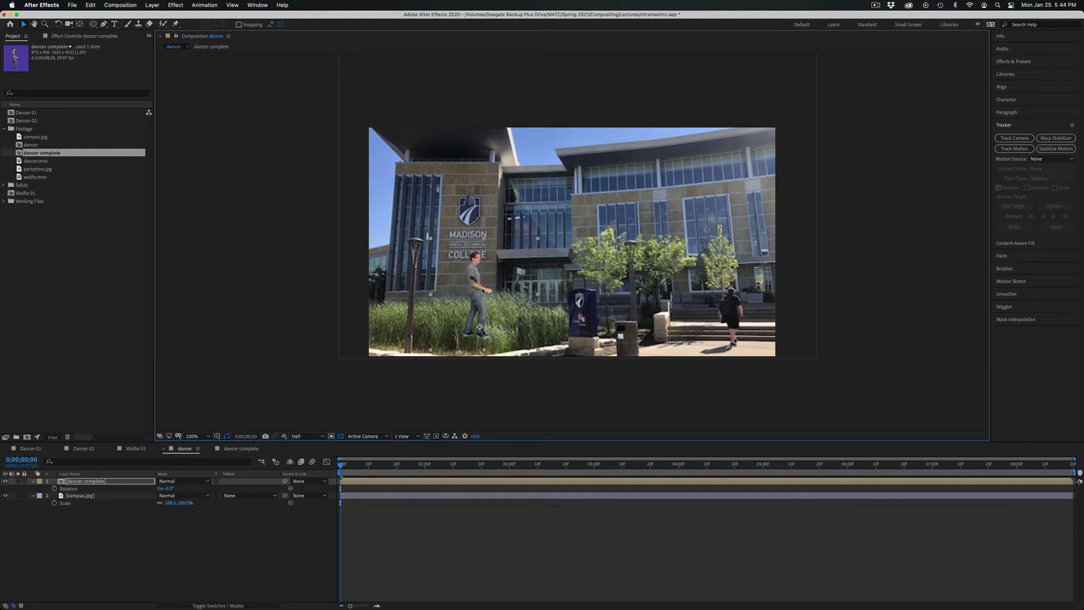
drag(348, 460, 575, 467)
key(space)
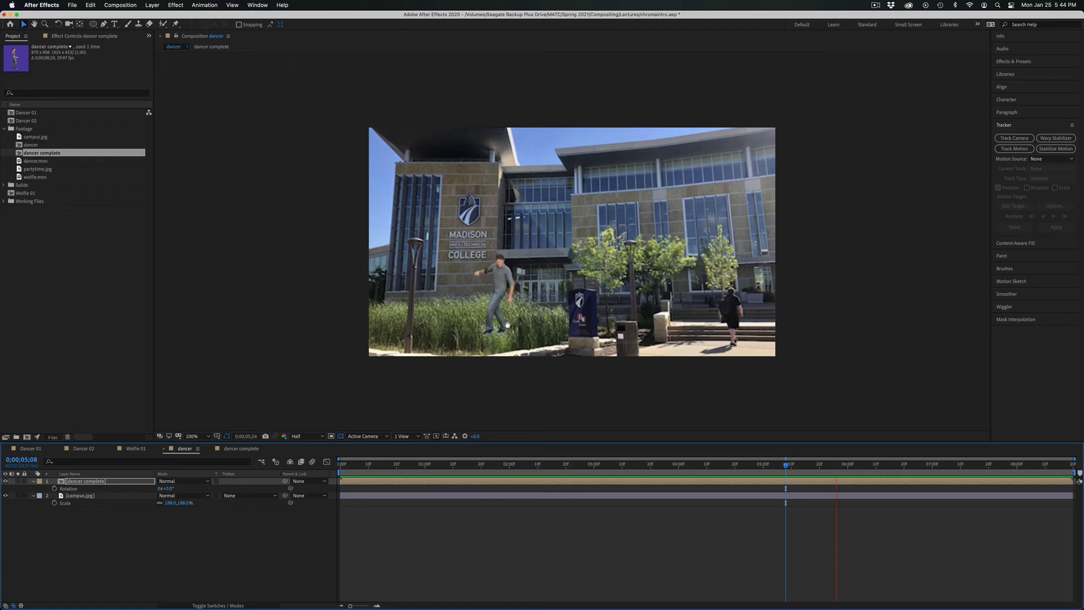
Move the dancer onto the steps beside the walking man and scale the dancer complete layer down to suit that distance.
drag(497, 314, 687, 328)
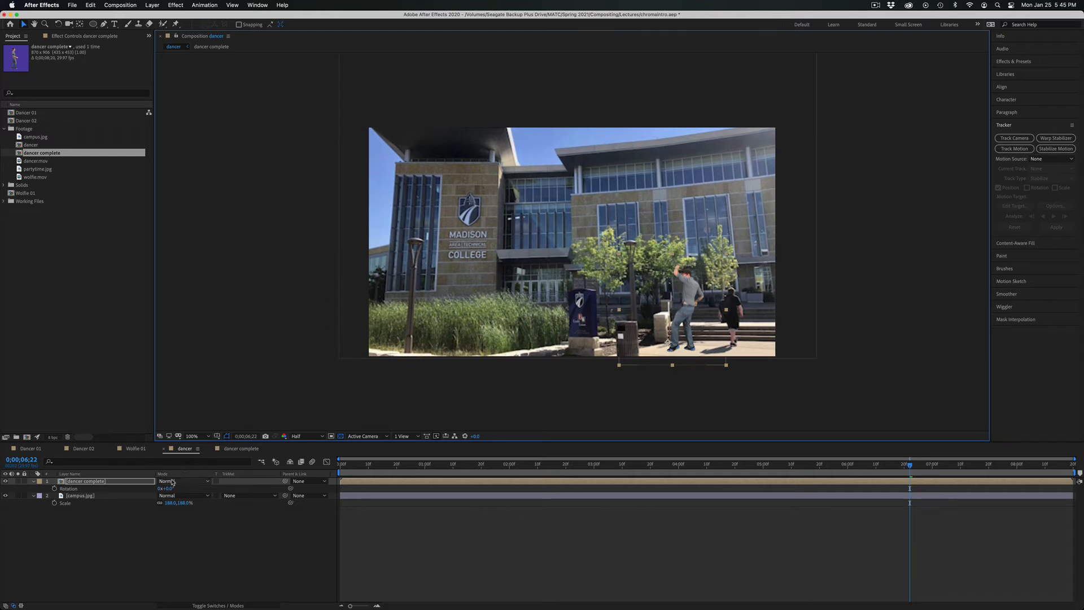
key(s)
drag(165, 489, 163, 491)
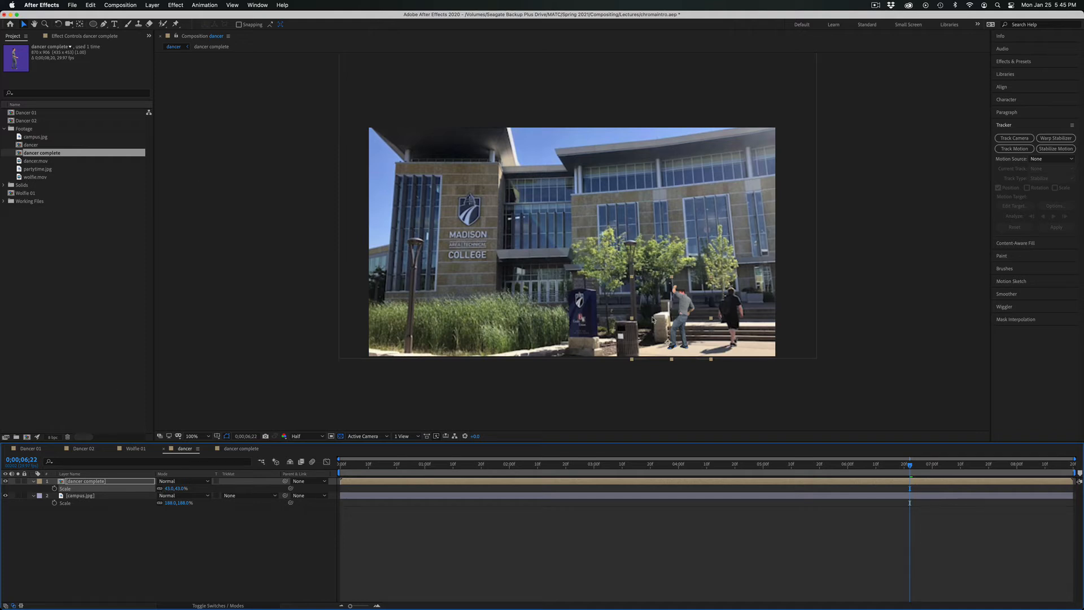
drag(685, 326, 697, 303)
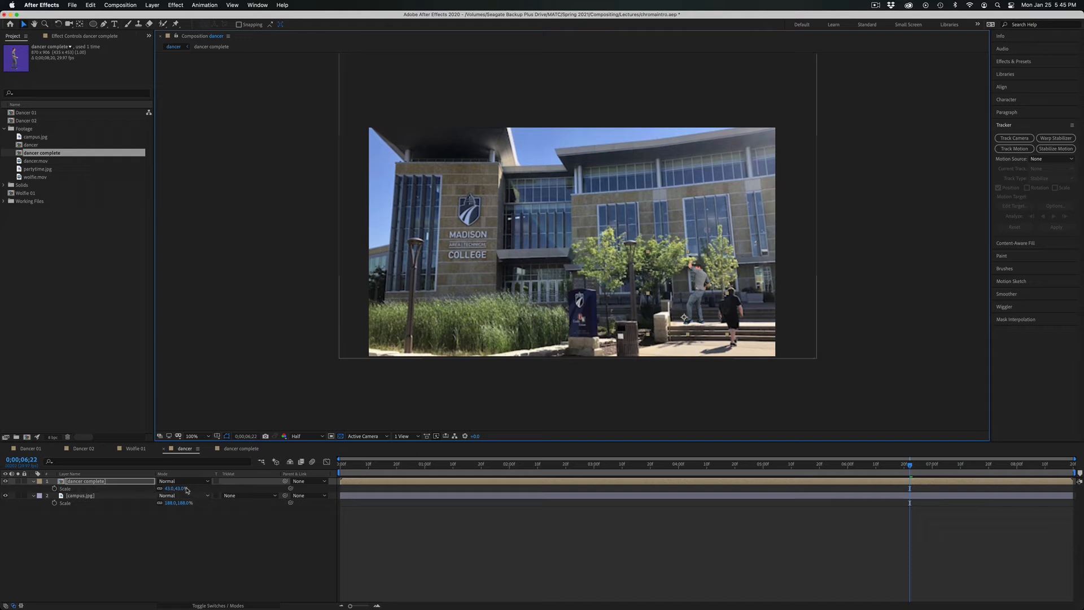
drag(170, 489, 164, 489)
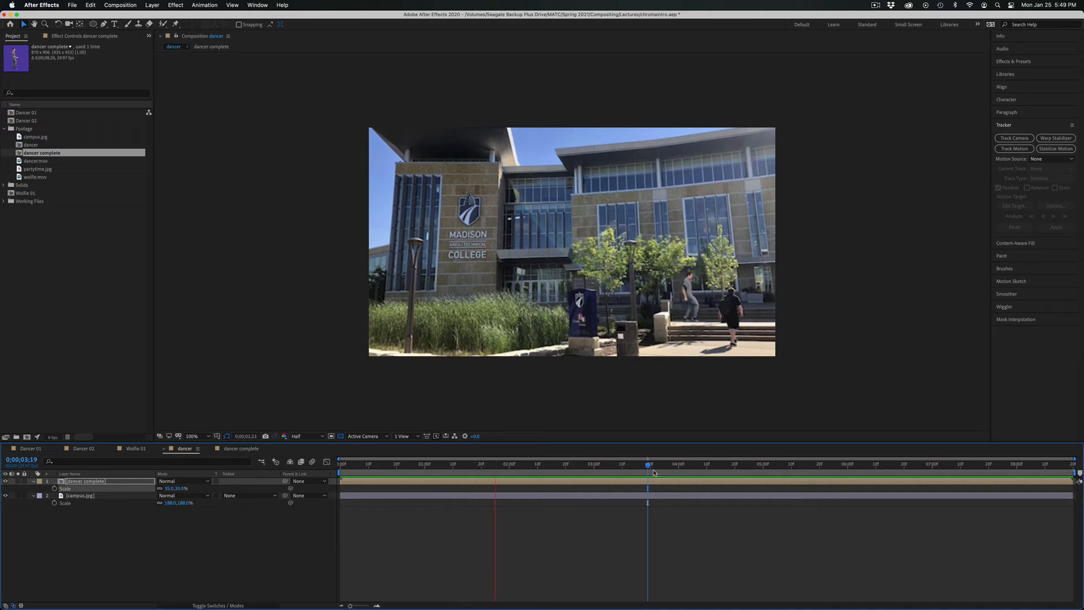
Stop the preview and create a new composition from the wolfie.mov footage.
key(space)
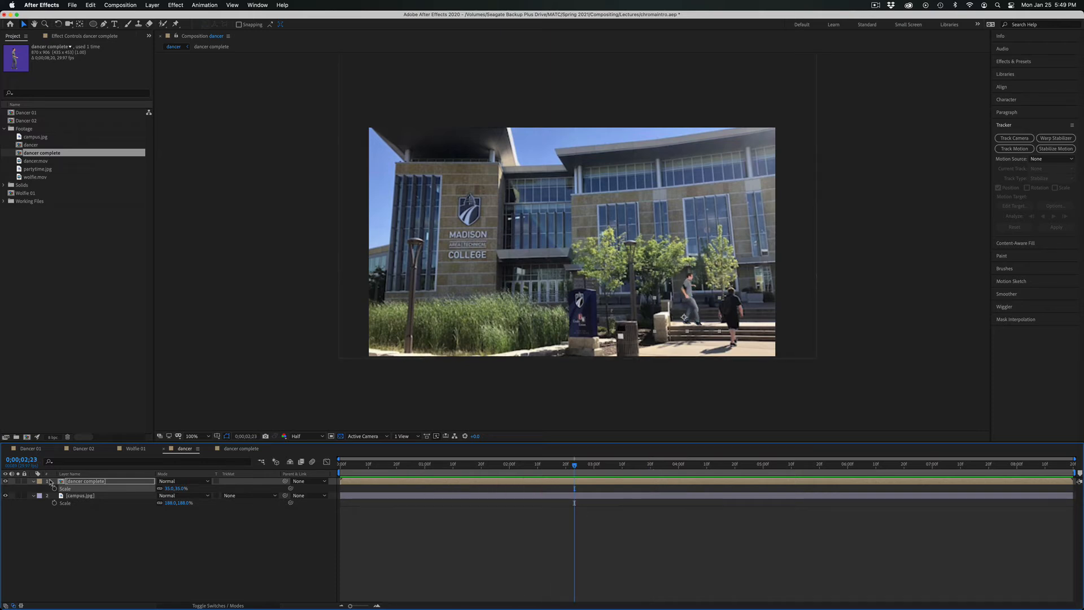
click(72, 234)
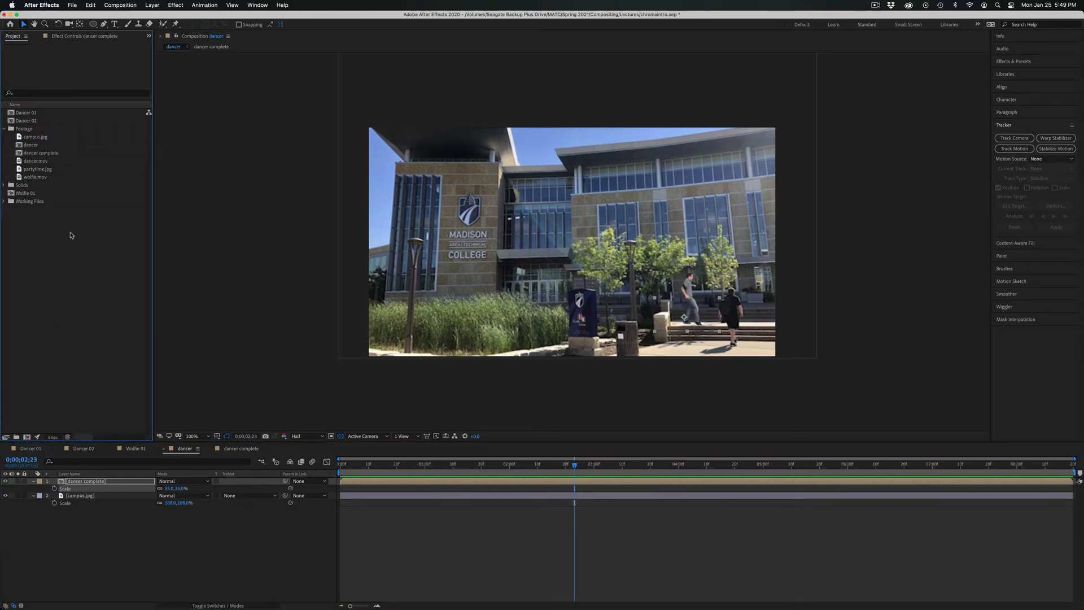
click(32, 177)
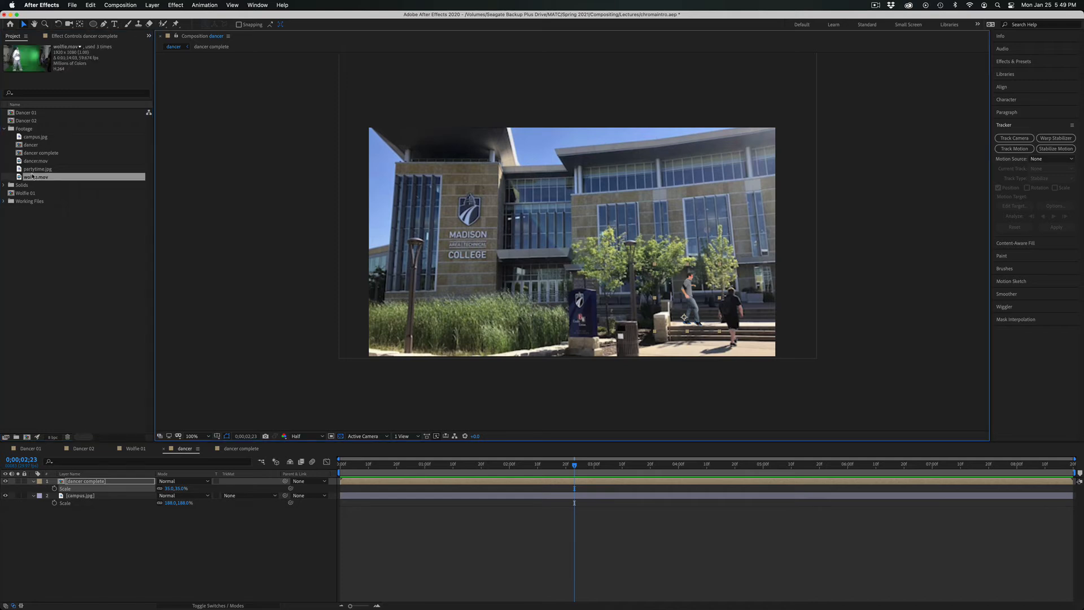
drag(28, 190, 27, 437)
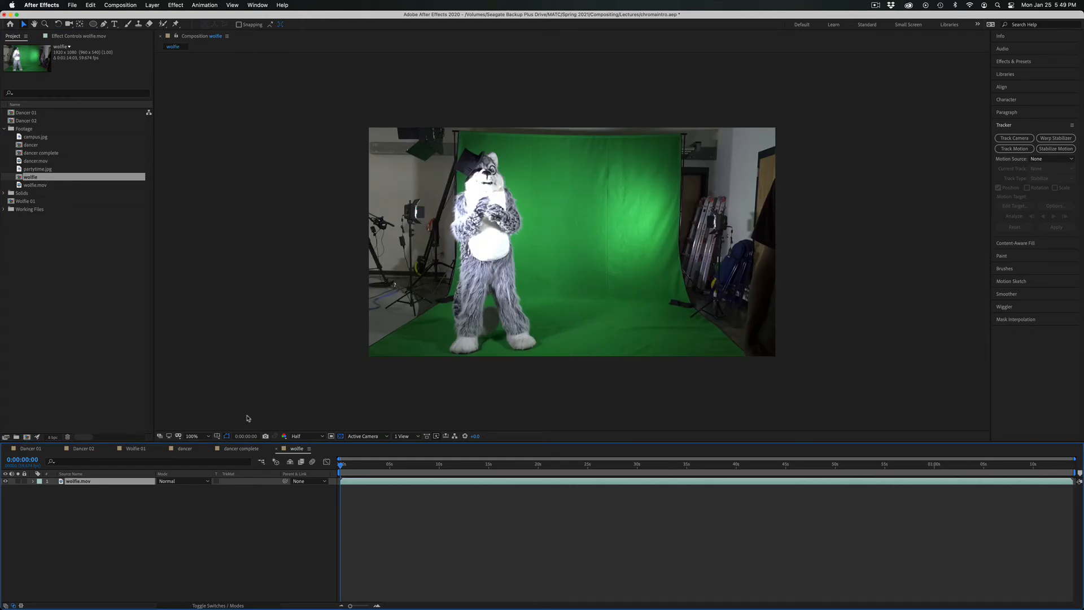
Preview the wolfie composition, lowering its resolution to Third for playback.
key(space)
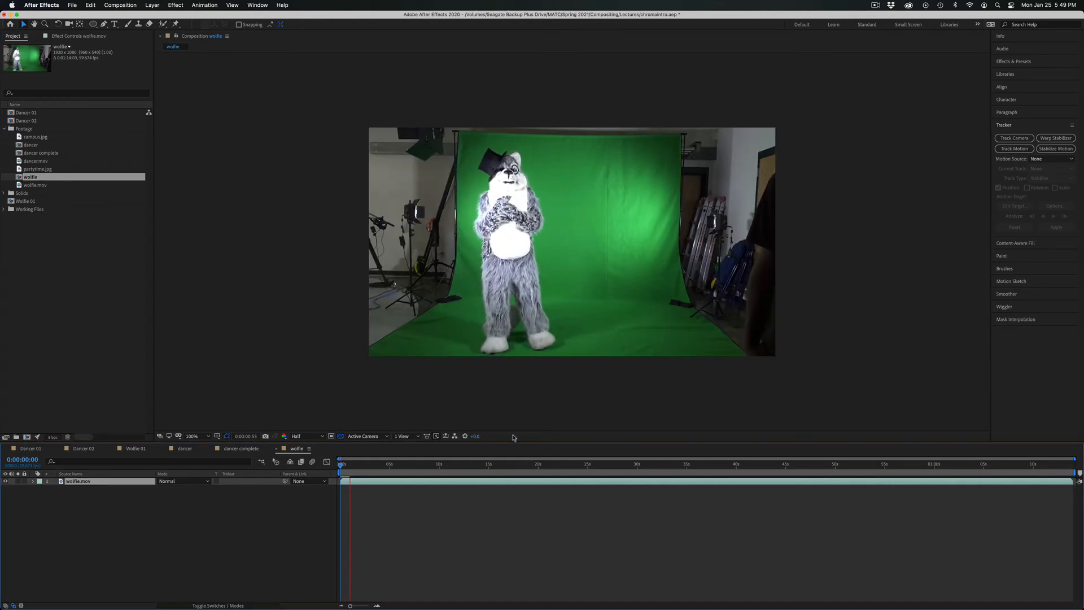
key(space)
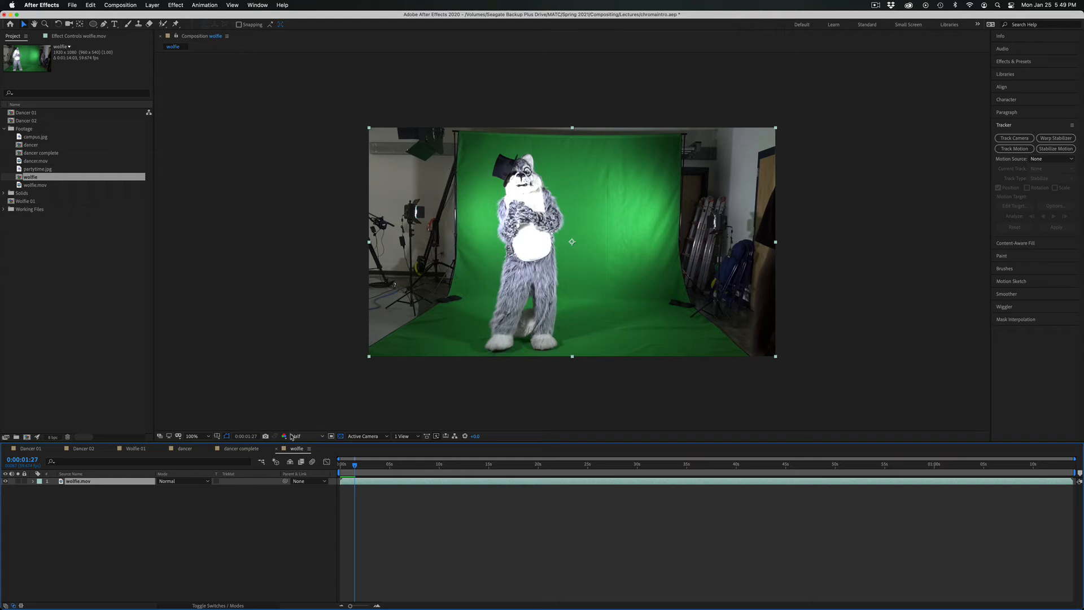
click(295, 435)
click(308, 473)
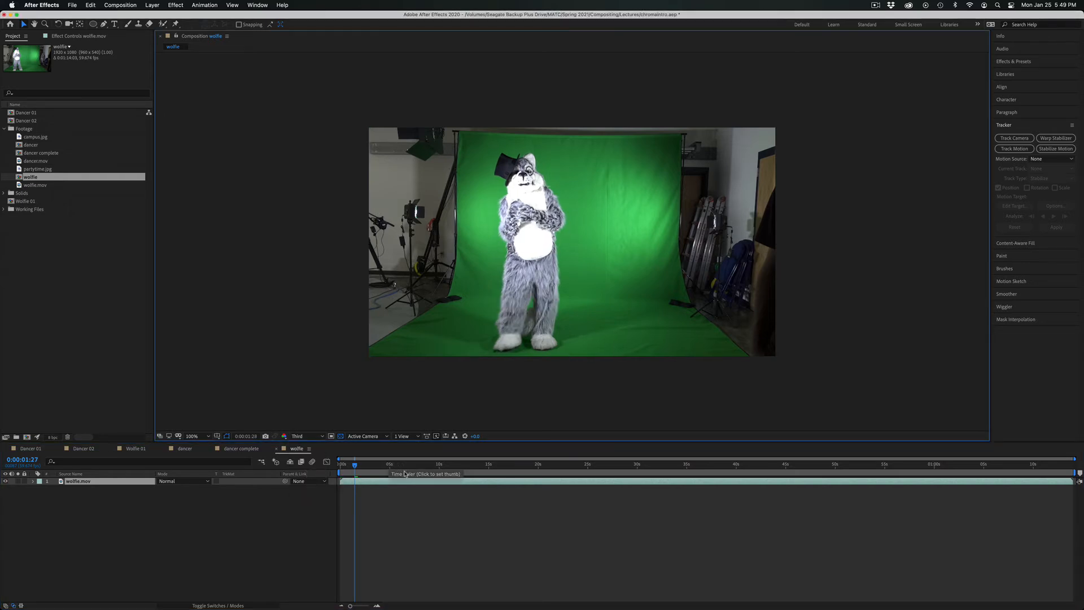
key(space)
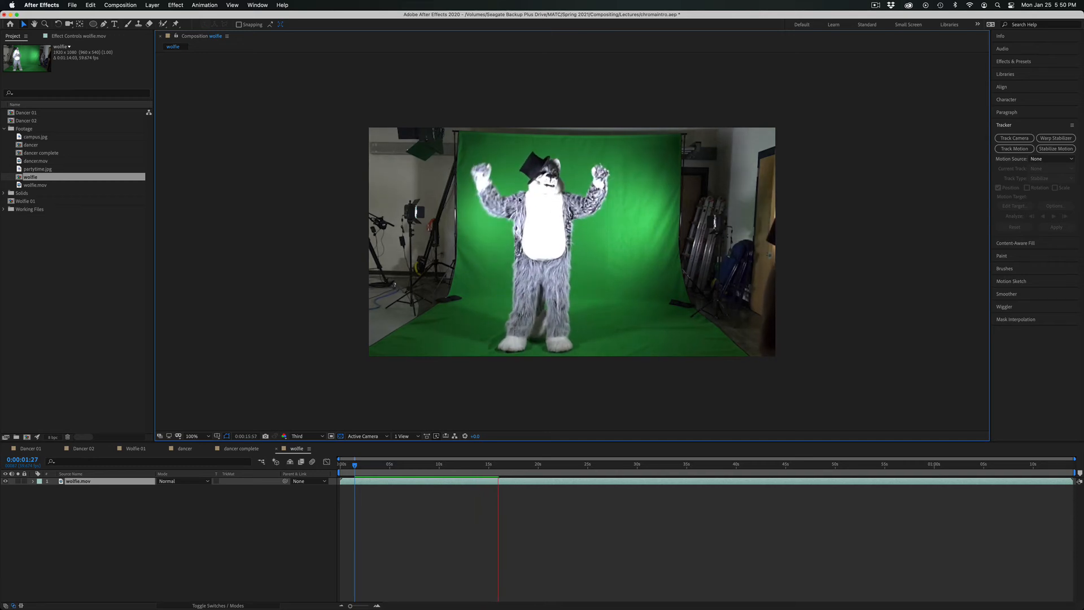
key(space)
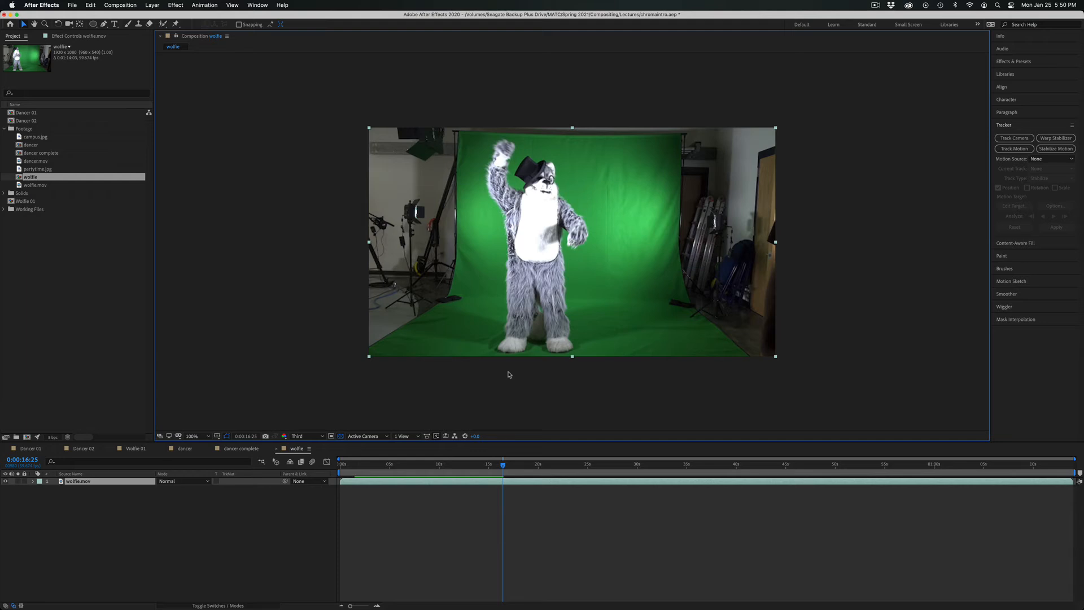
Enlarge the wolfie view to 400% at Full resolution to inspect the mascot's fur edges against the green screen.
key(period)
key(period)
key(period)
key(period)
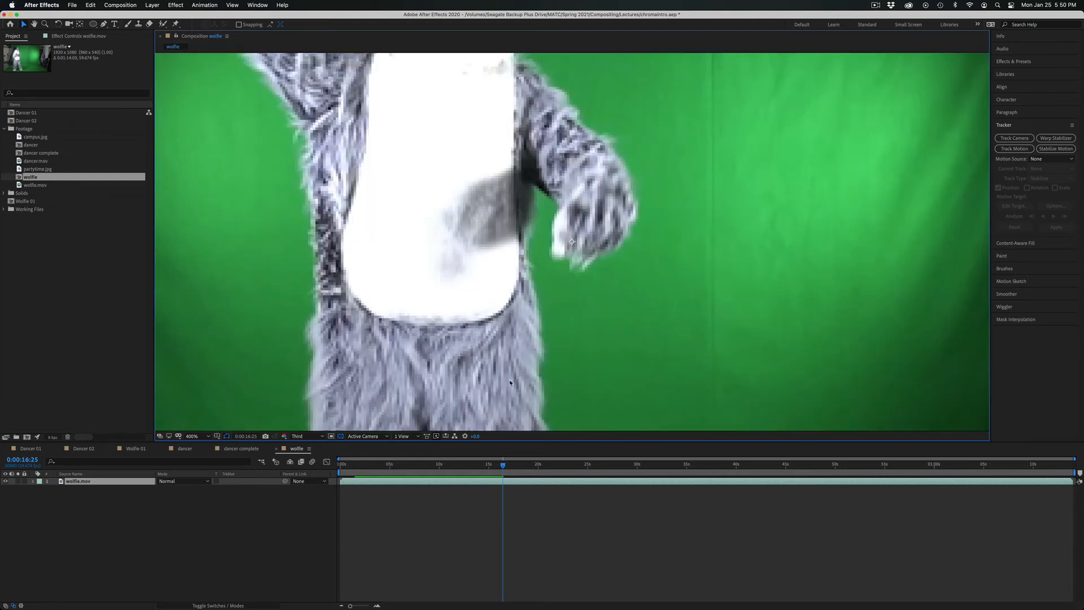
click(292, 438)
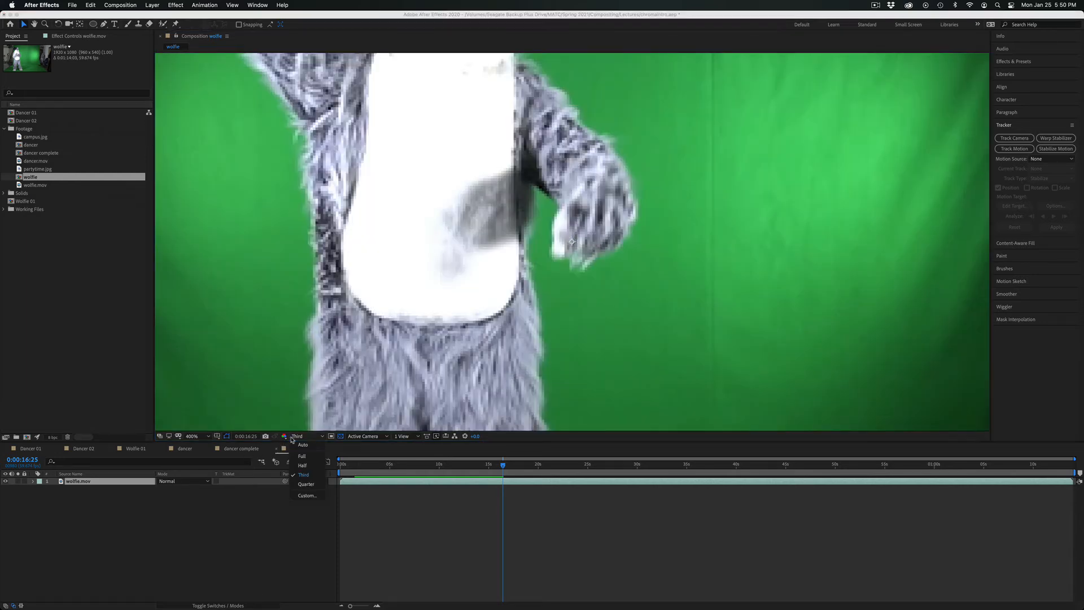
click(302, 456)
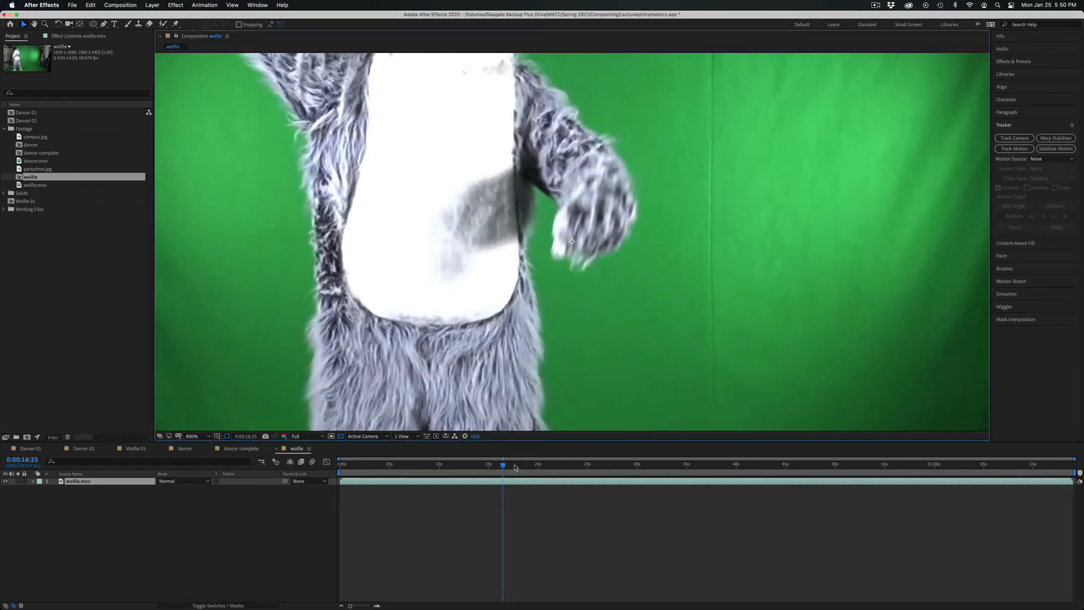
Examine the mascot's head, hat and fur edges at several other times in the wolfie footage.
drag(515, 467, 563, 466)
key(h)
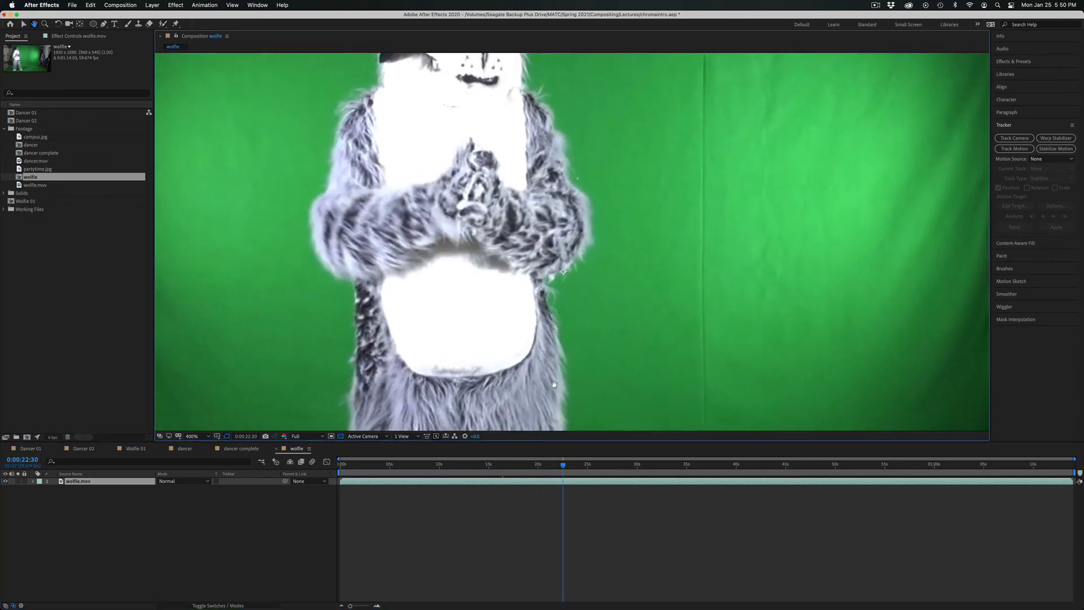
scroll(553, 383, up, 5)
key(v)
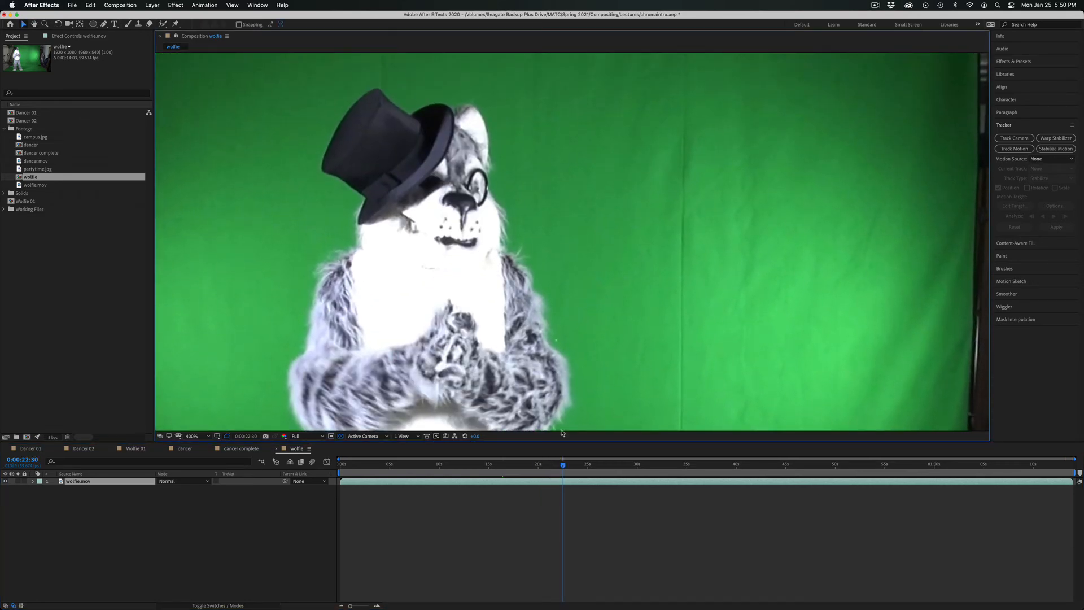
drag(564, 465, 676, 450)
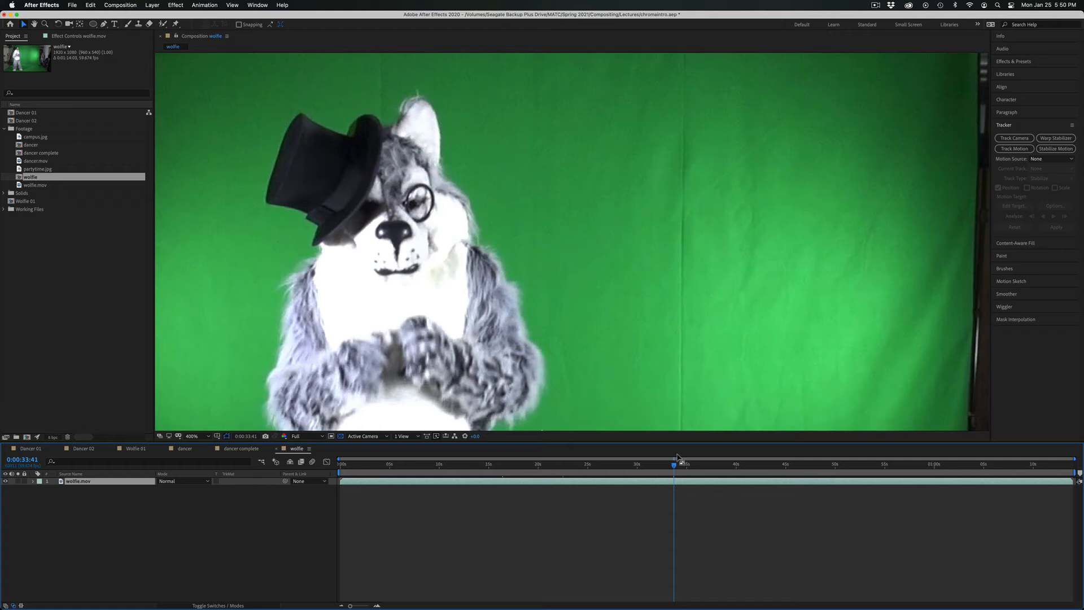
mouse_move(666, 466)
mouse_down()
mouse_move(552, 468)
mouse_move(648, 474)
mouse_up()
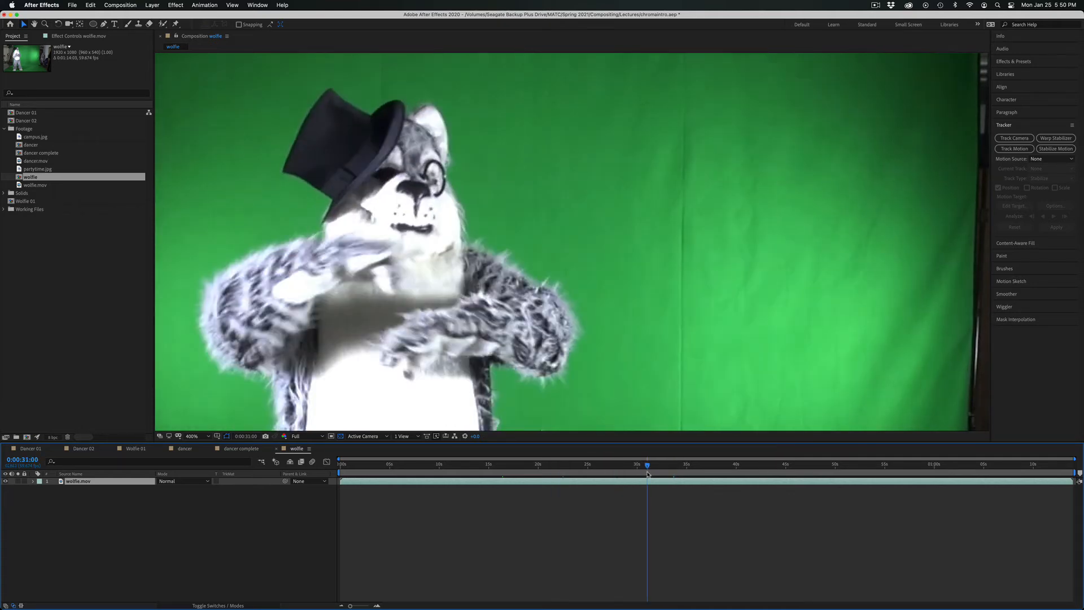
key(space)
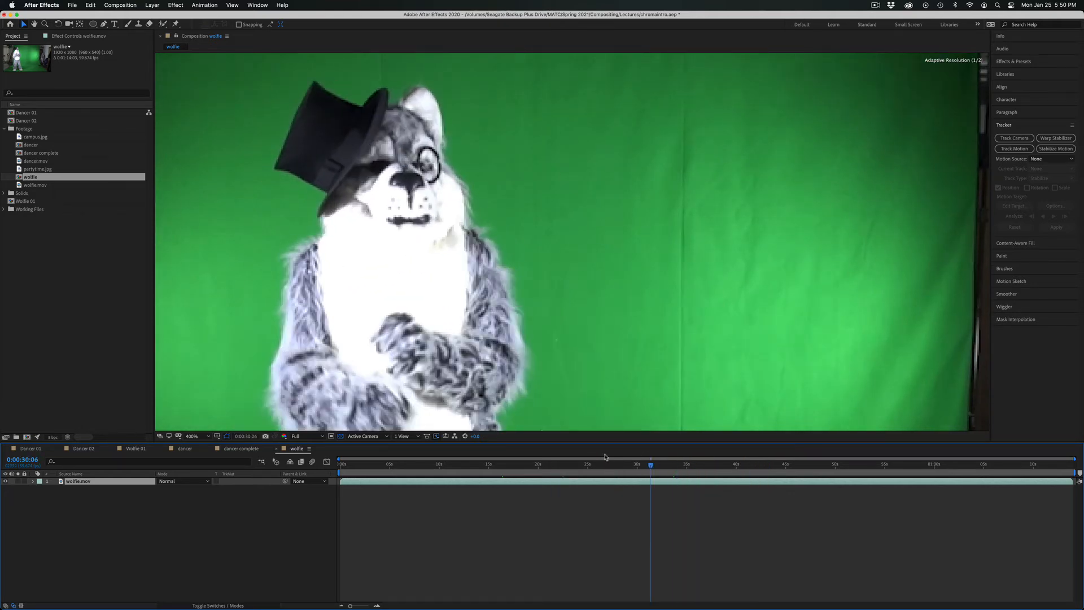
key(space)
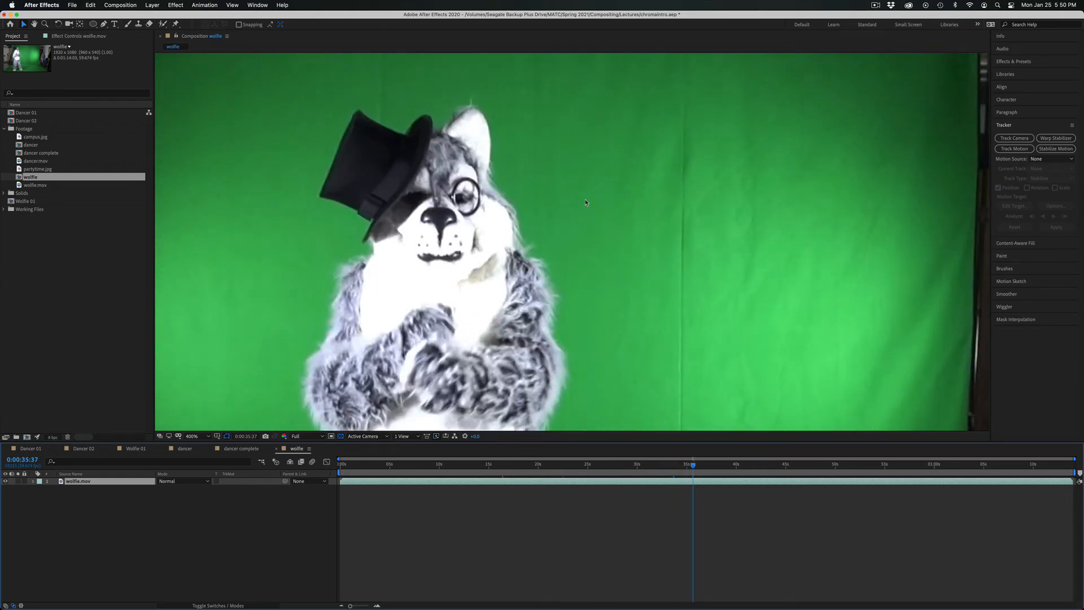
Compare Third resolution, settle on Half, and fit the whole wolfie frame in the viewer.
click(316, 435)
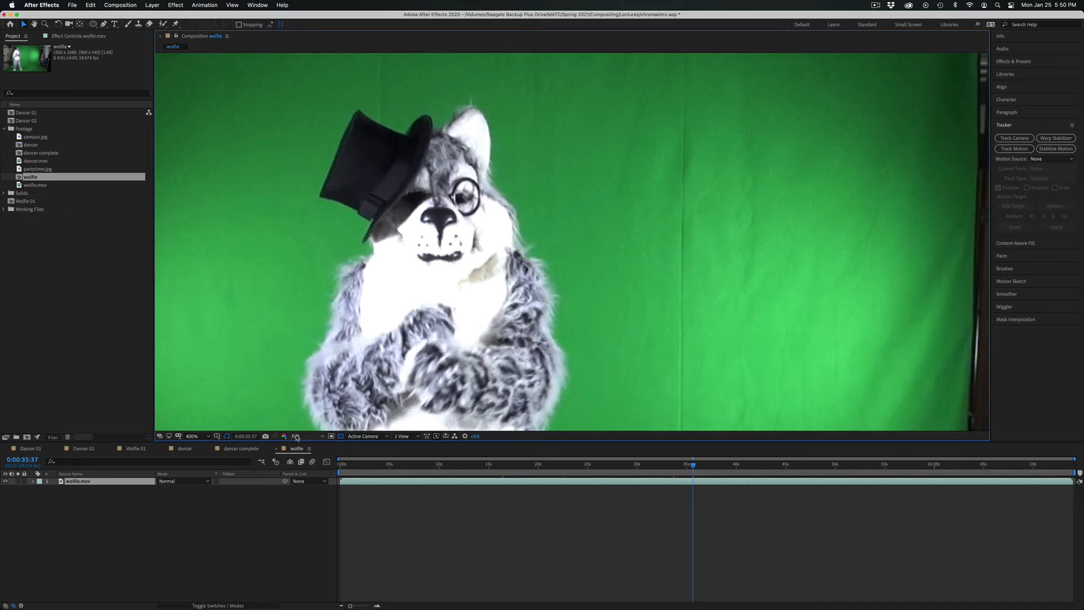
click(303, 474)
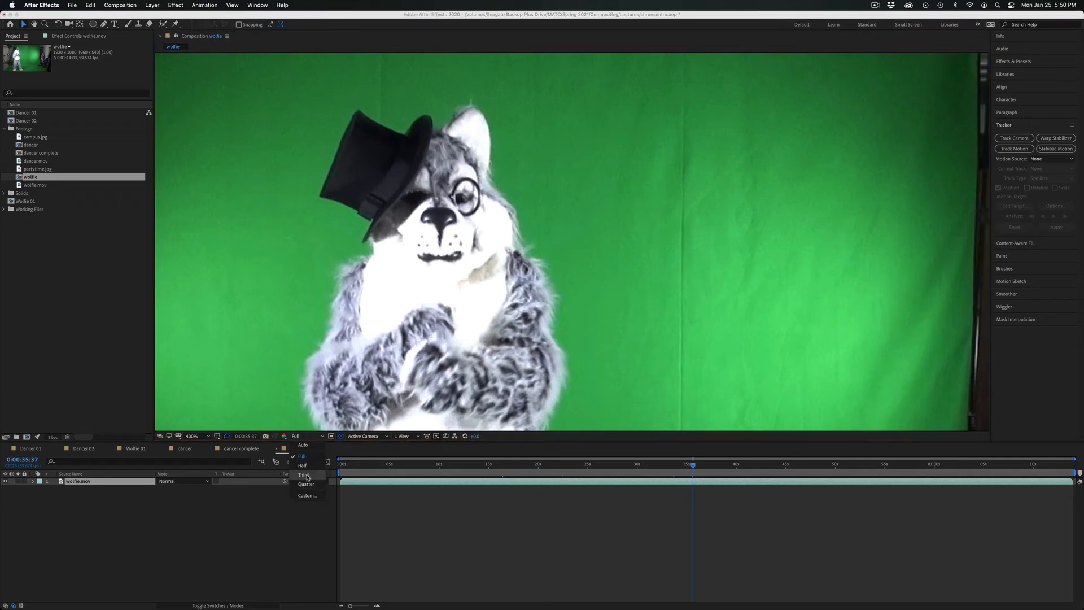
click(314, 436)
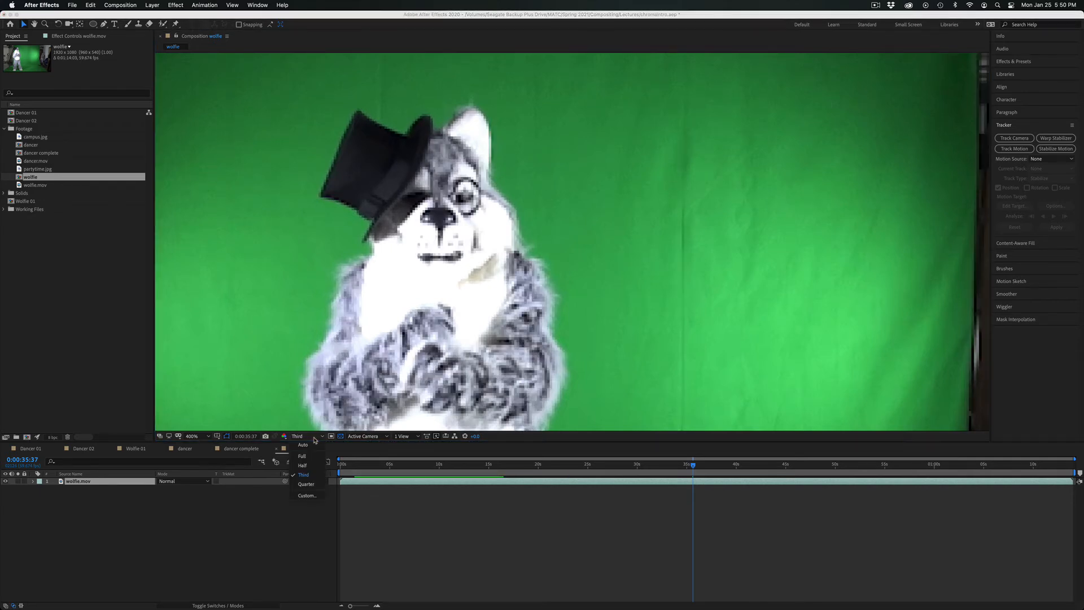
click(312, 463)
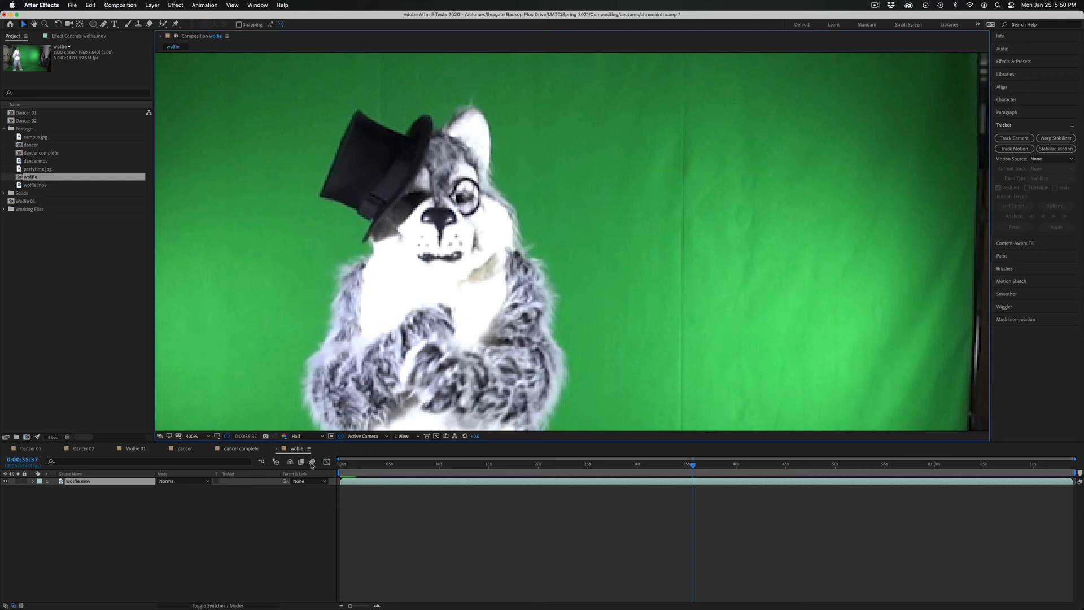
click(210, 437)
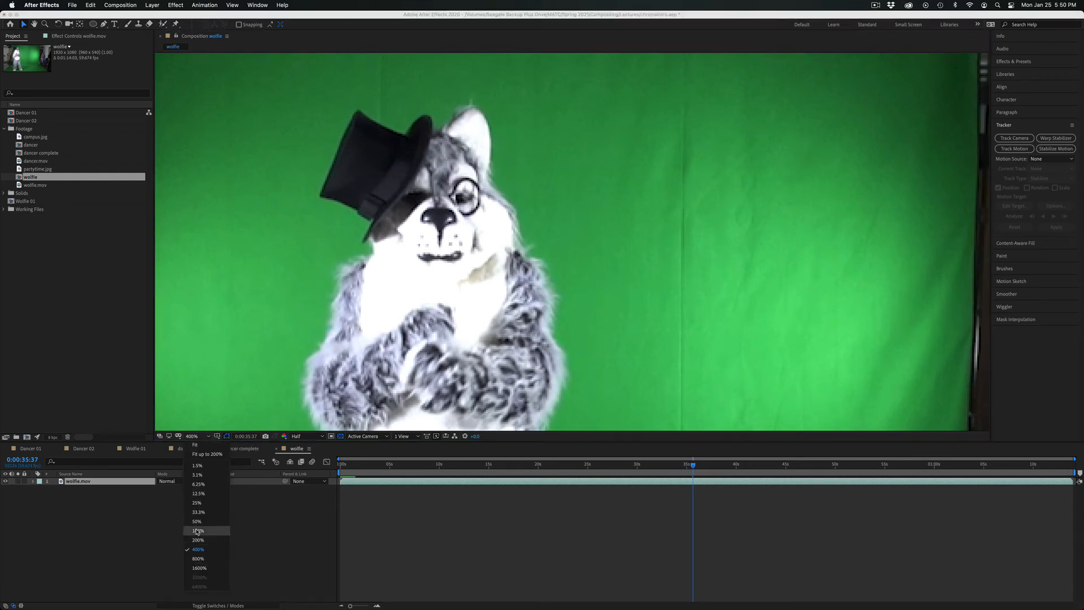
click(198, 445)
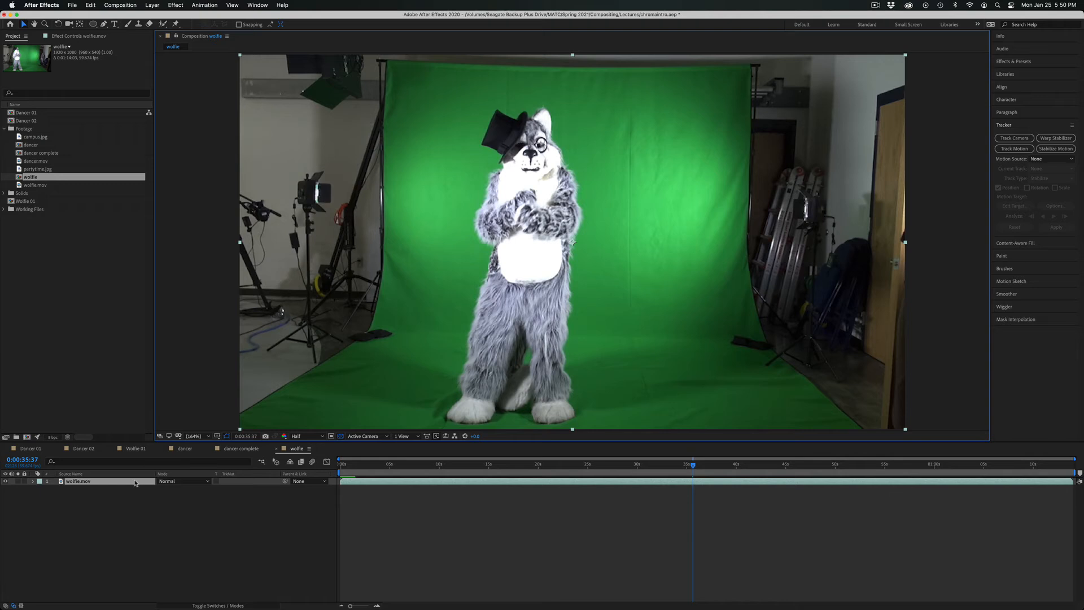
Start a Pen mask on the wolfie.mov layer along the green screen's upper edge and down its right side past the floor weight.
click(135, 482)
click(104, 26)
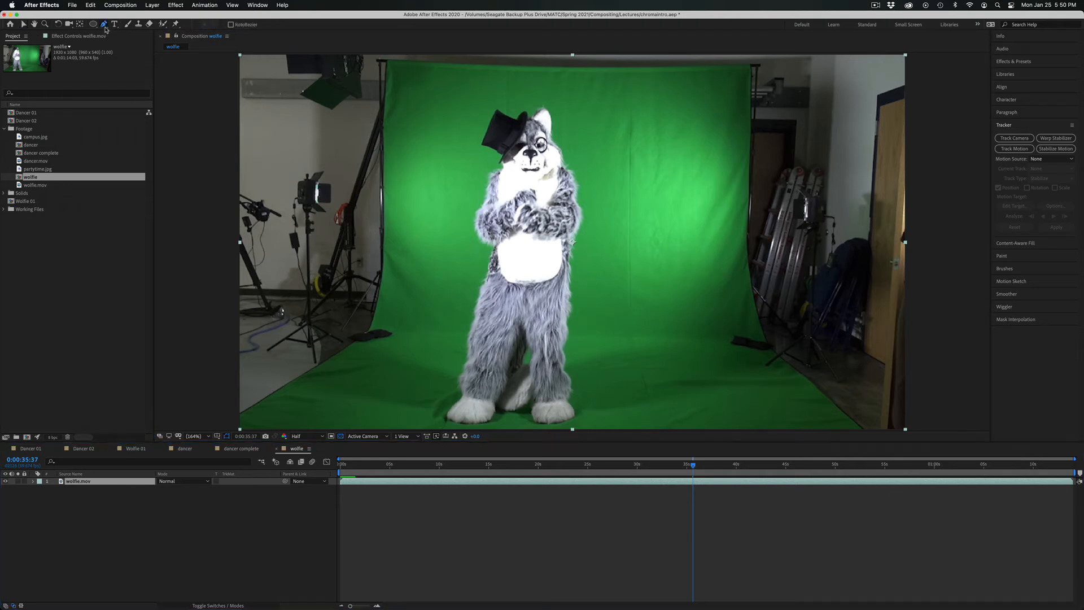
click(394, 71)
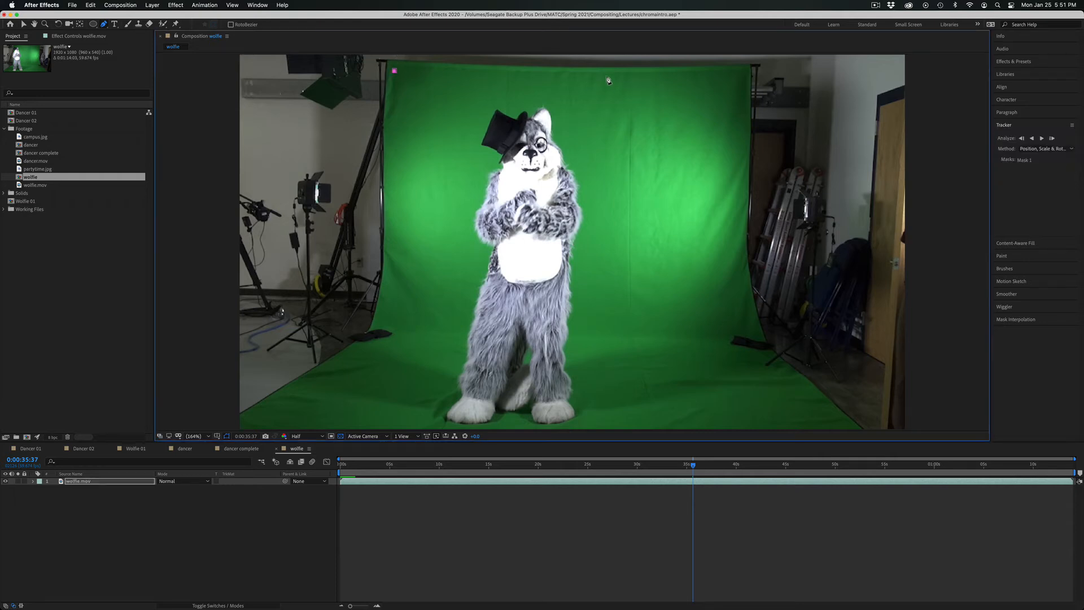
click(583, 74)
drag(636, 81, 648, 72)
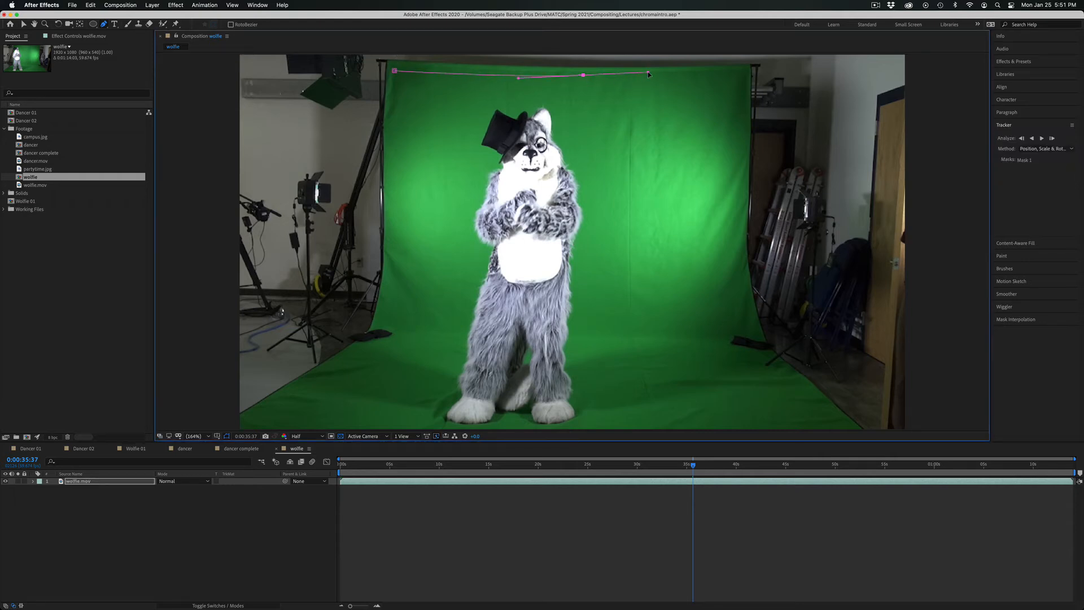
click(741, 74)
drag(747, 325, 776, 392)
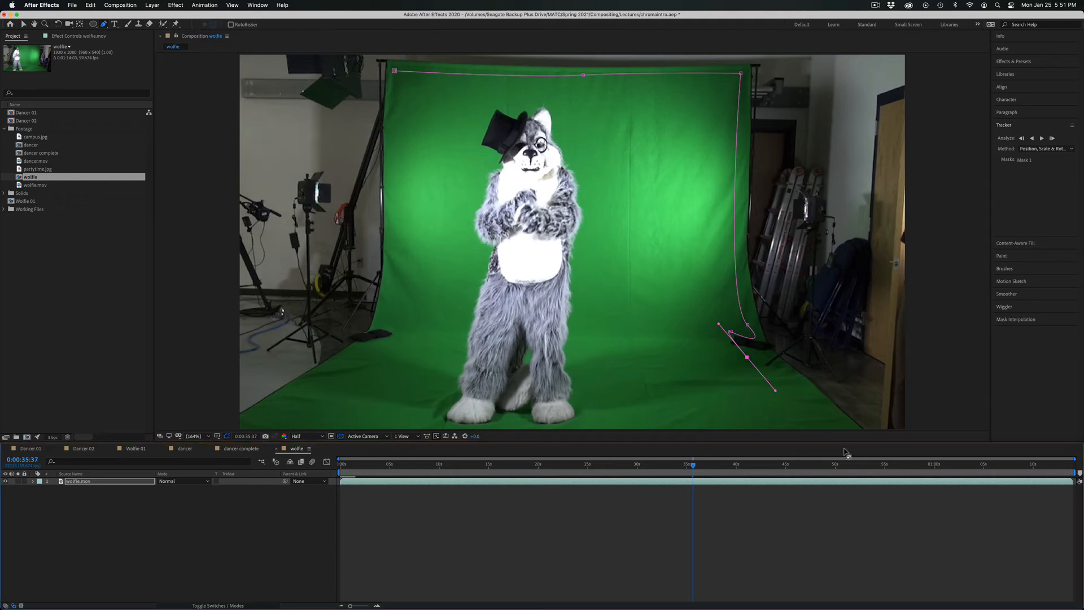
Adjust the mask curve beside the right floor weight and continue the path along the green floor to below the frame.
key(h)
drag(832, 407, 835, 328)
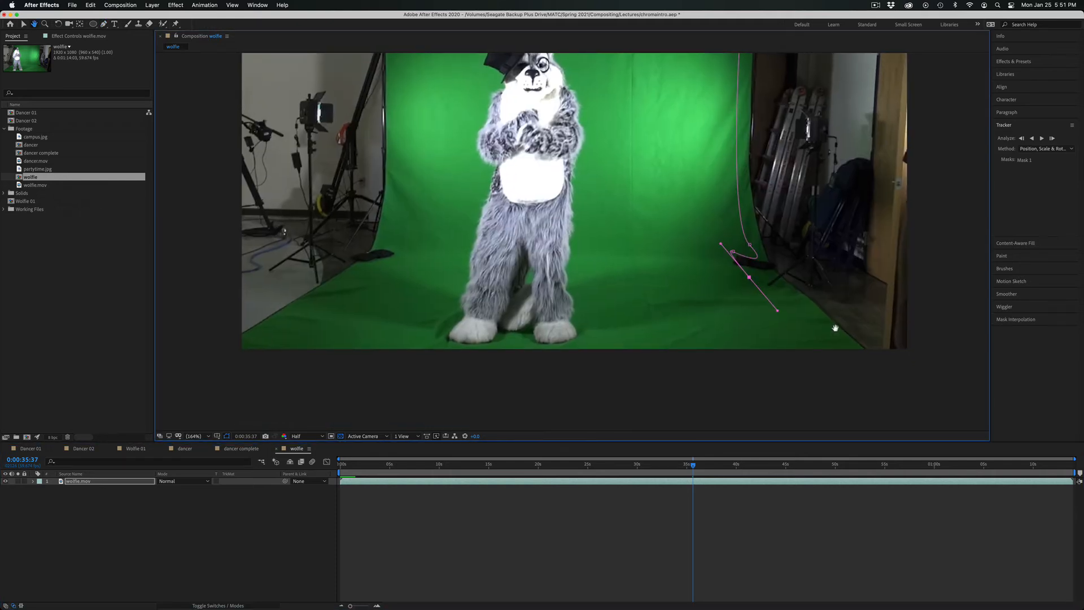
key(g)
key(space)
key(space)
drag(728, 319, 703, 299)
click(791, 360)
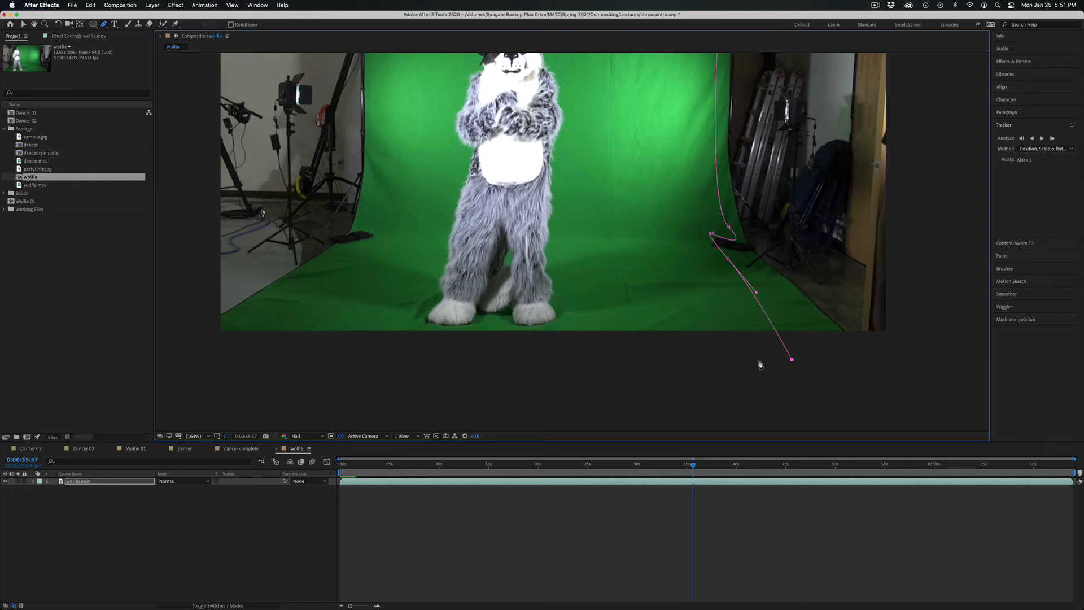
Run the mask path beneath the frame, up the green screen's left side, and close it at the upper-left starting point.
click(239, 349)
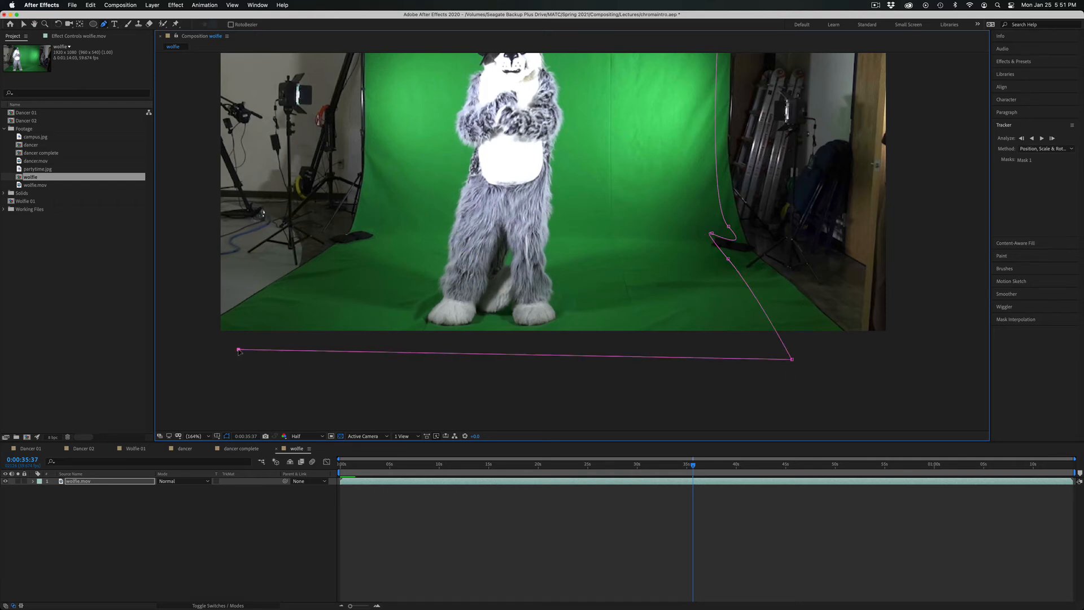
click(347, 251)
drag(373, 157, 387, 239)
key(space)
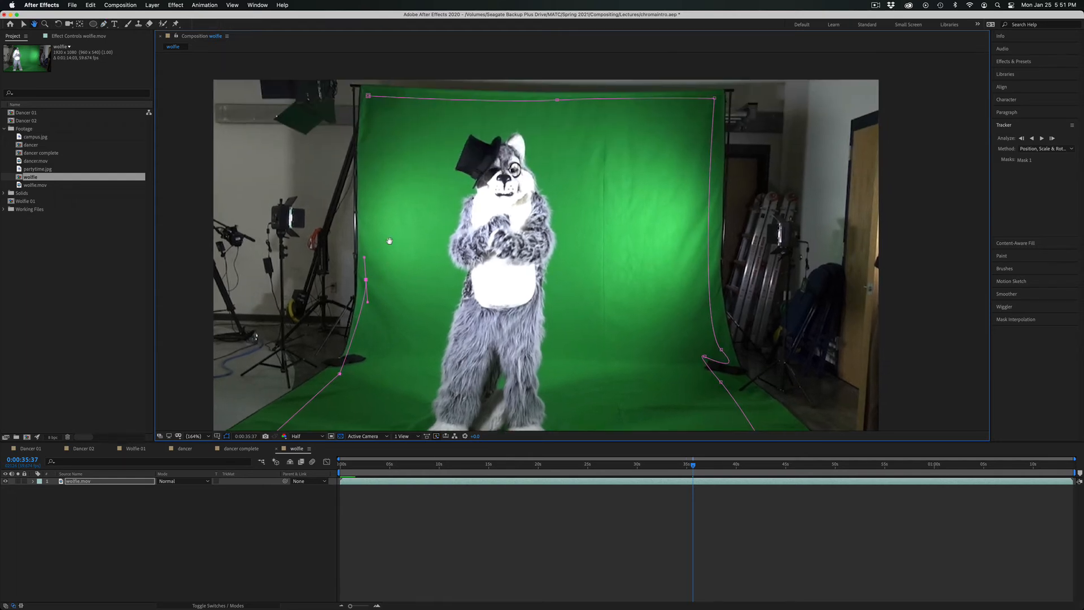
click(368, 96)
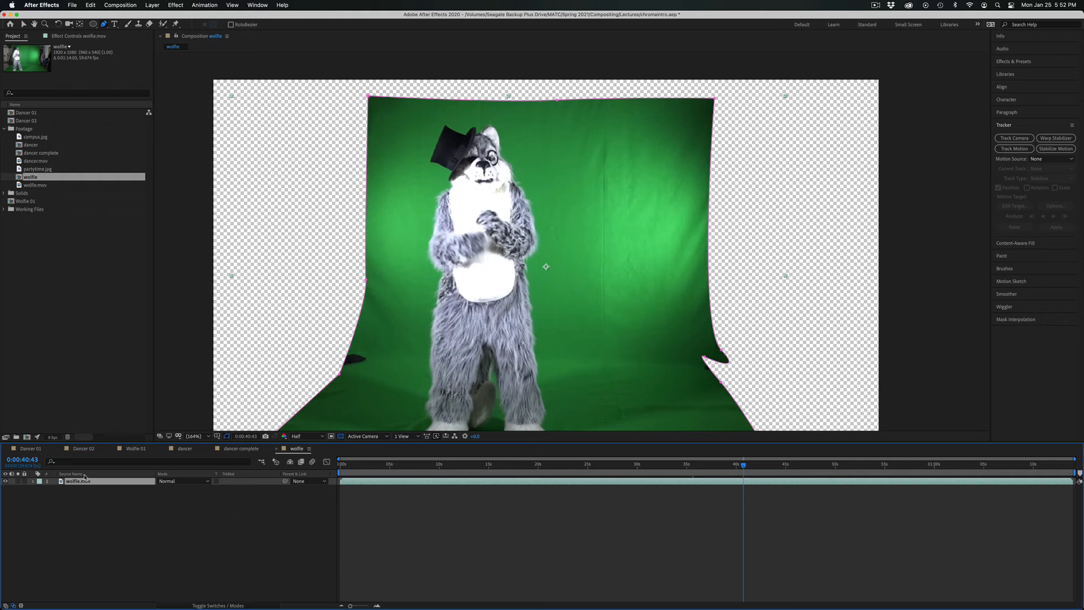
Remove the two mask points beside the right floor weight and pull the mask's lower-left edge inward past the left floor weight.
key(m)
click(49, 490)
click(49, 490)
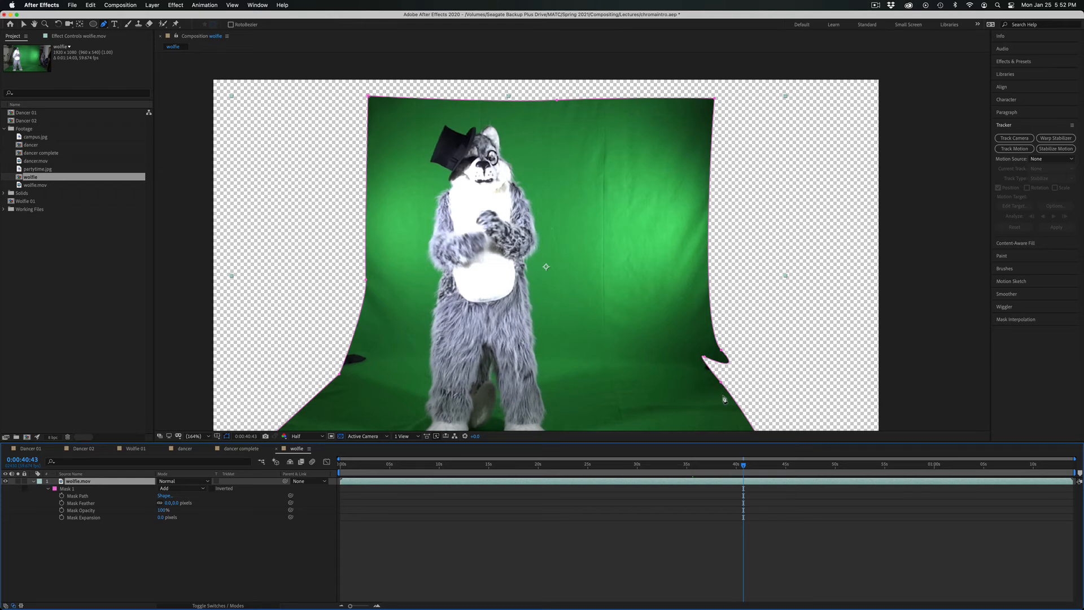
click(721, 383)
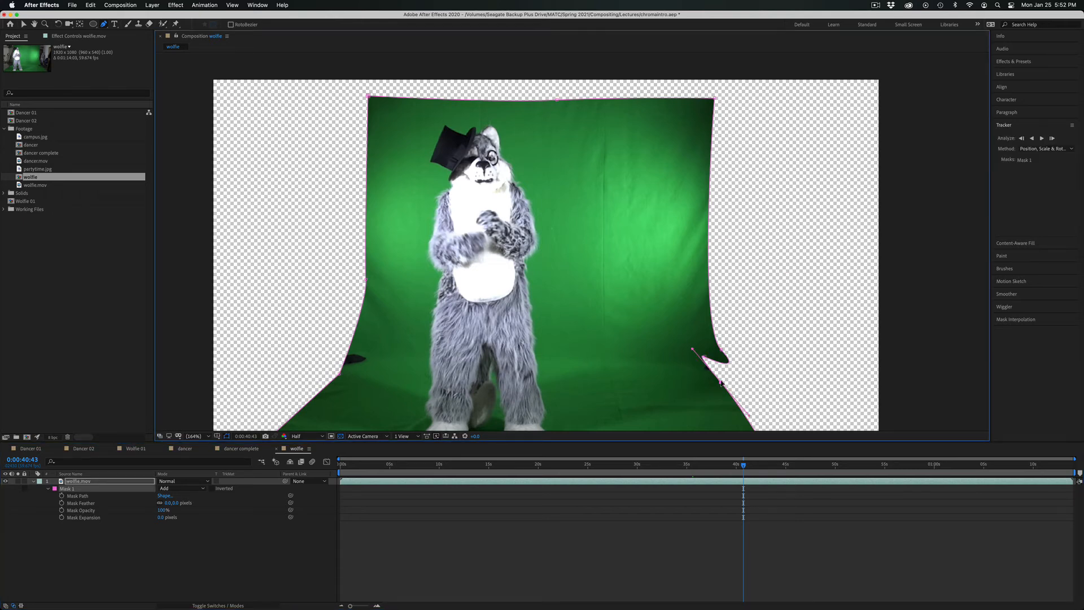
click(704, 357)
key(Delete)
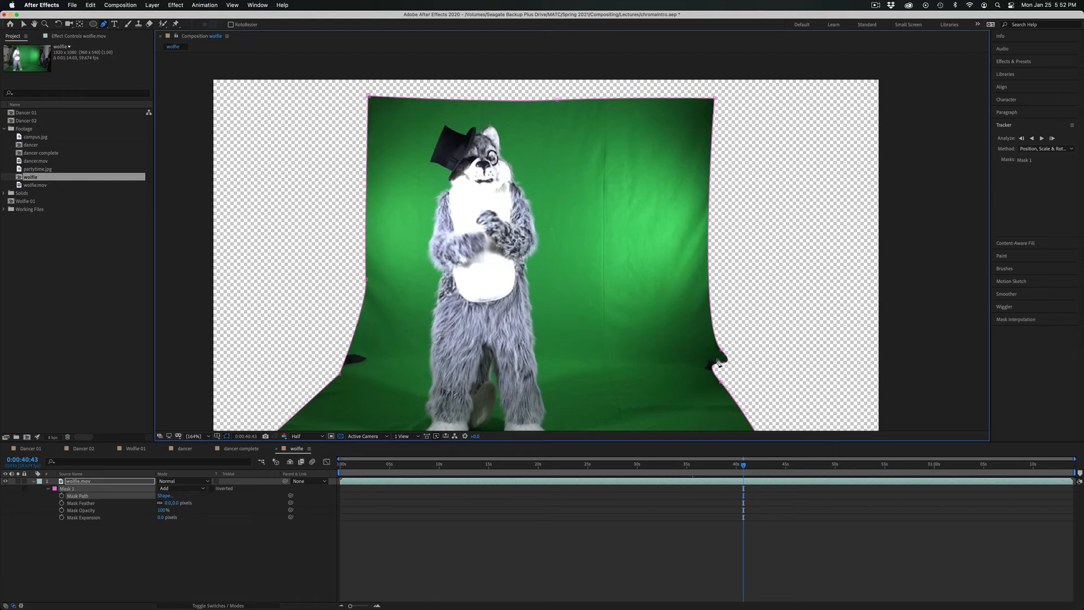
click(720, 384)
key(Delete)
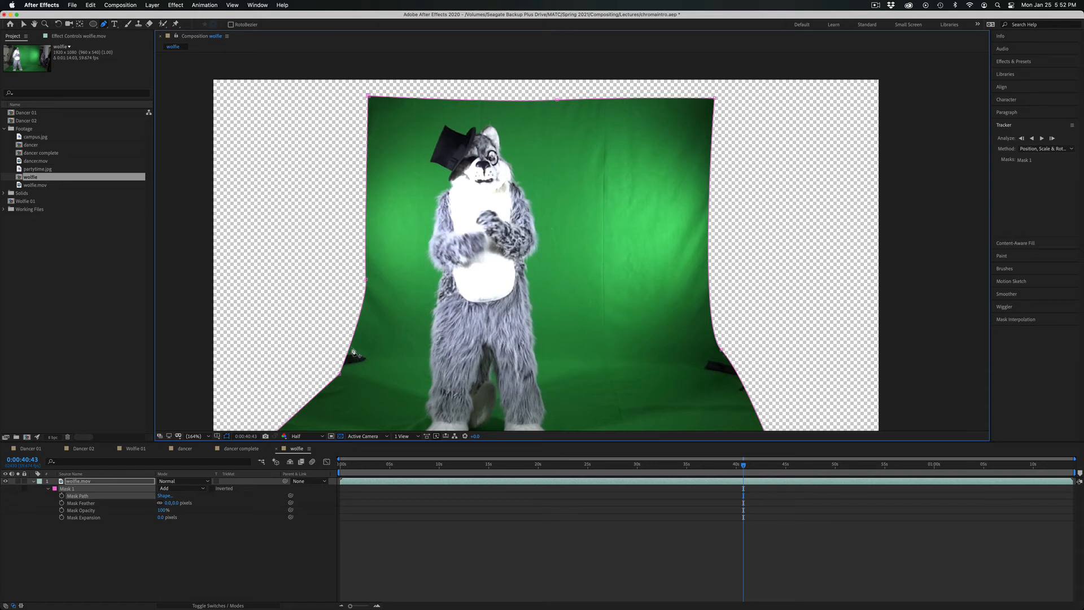
click(350, 347)
drag(350, 348, 370, 361)
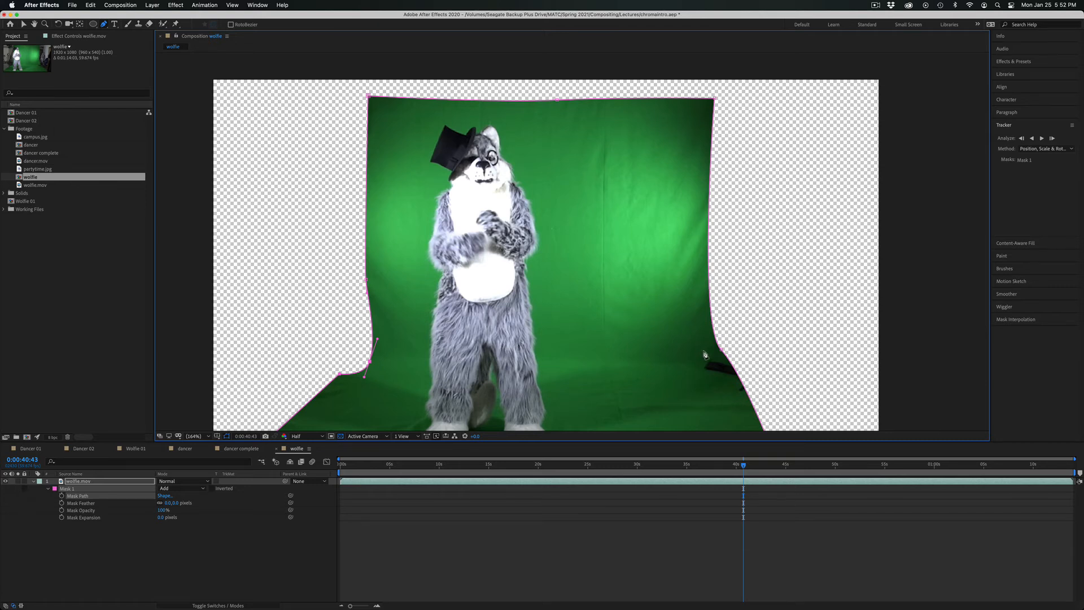
Draw a closed four-point second mask on the wolfie.mov layer around the right floor weight and its stand.
click(109, 481)
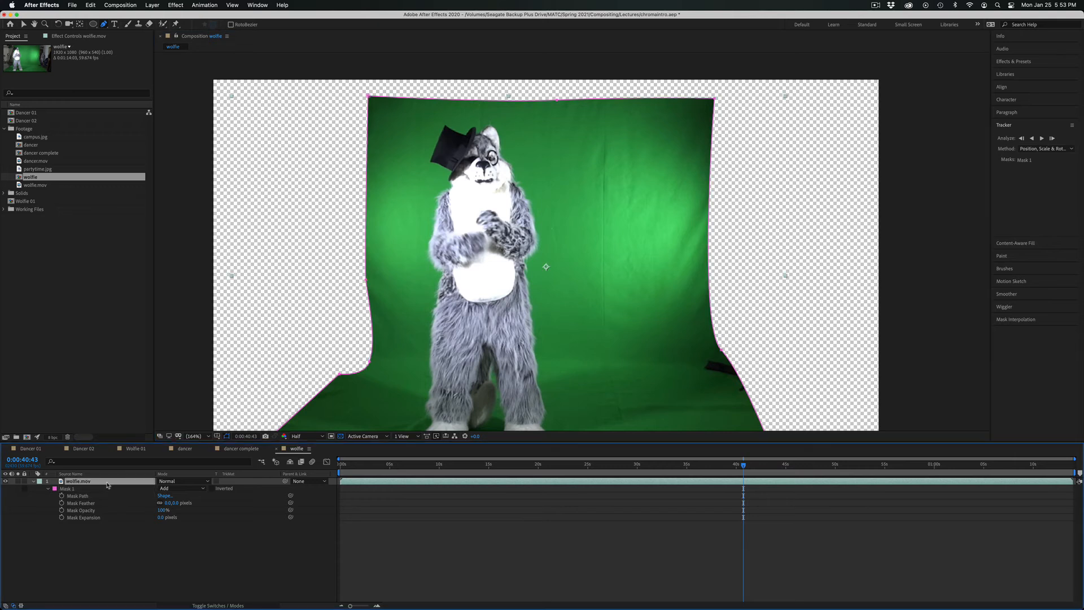
click(683, 343)
click(773, 407)
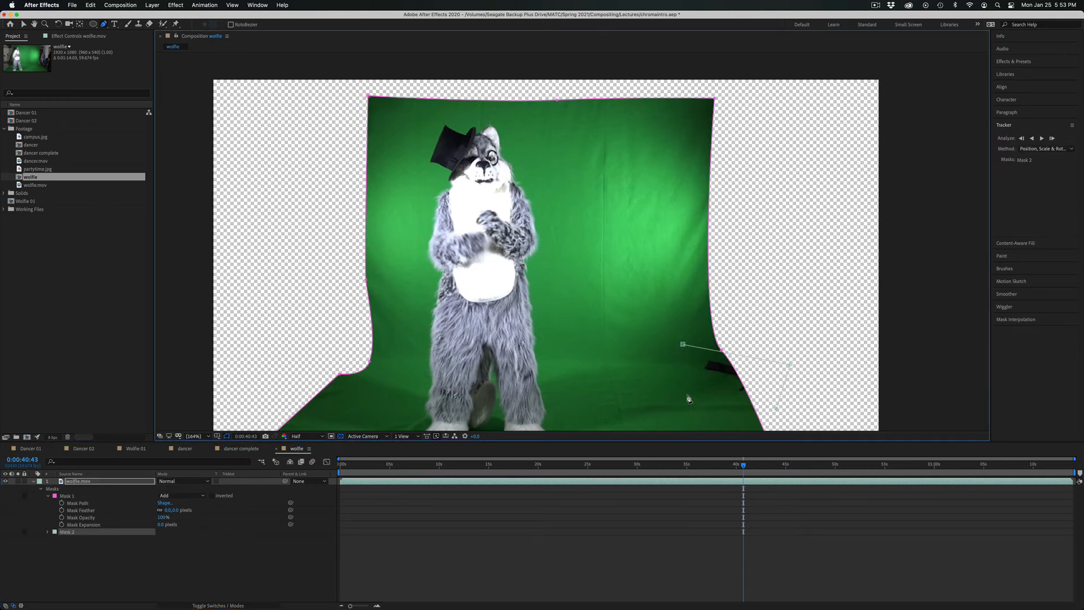
click(685, 392)
click(683, 345)
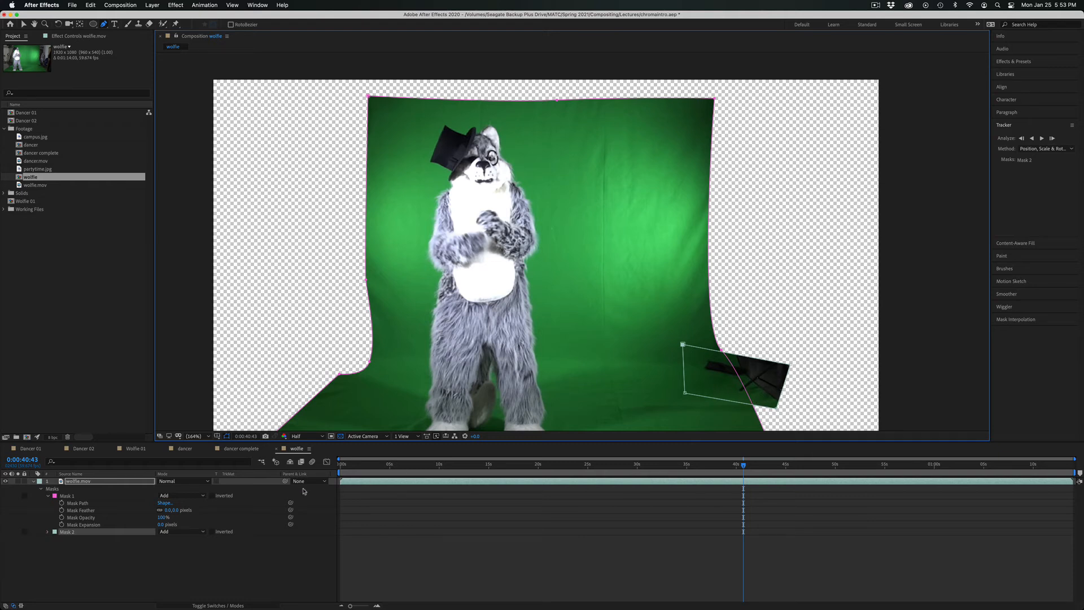
Set Mask 2 to Subtract and move its inner corners closer to the right floor weight.
click(178, 532)
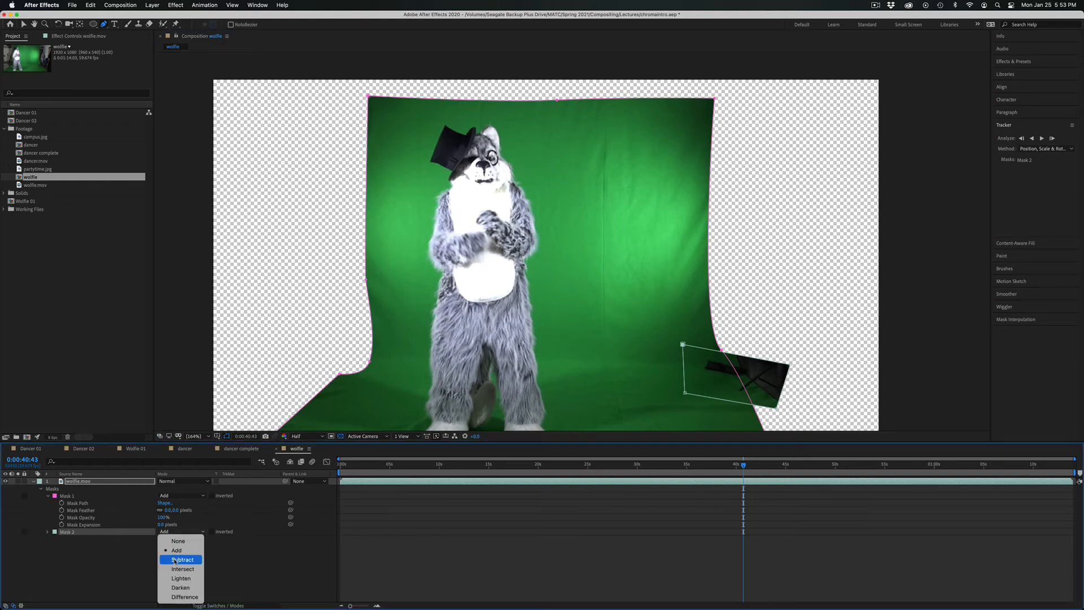
click(174, 560)
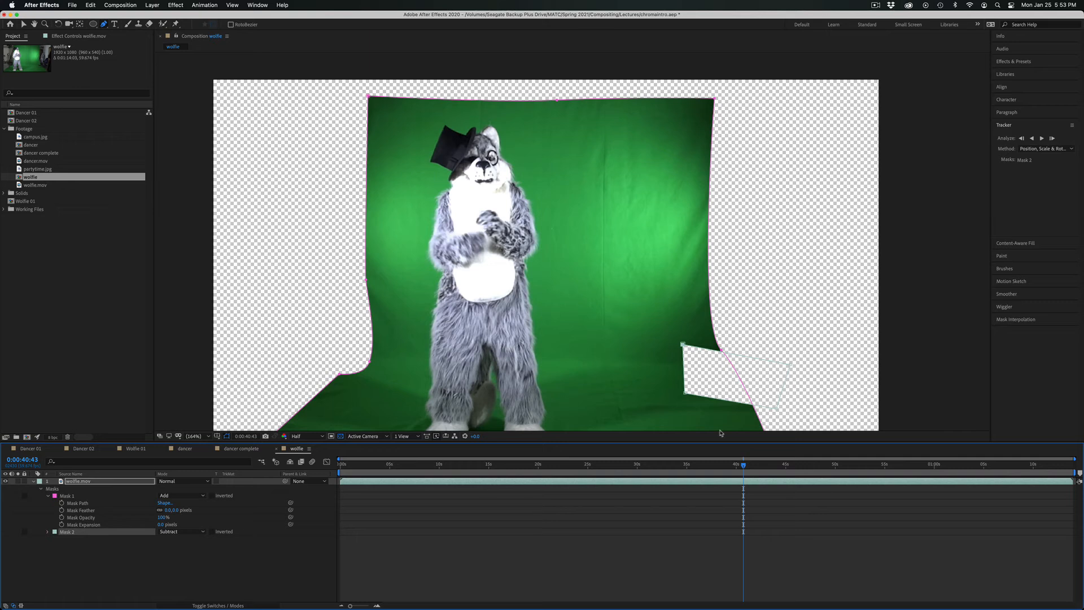
drag(687, 397, 699, 357)
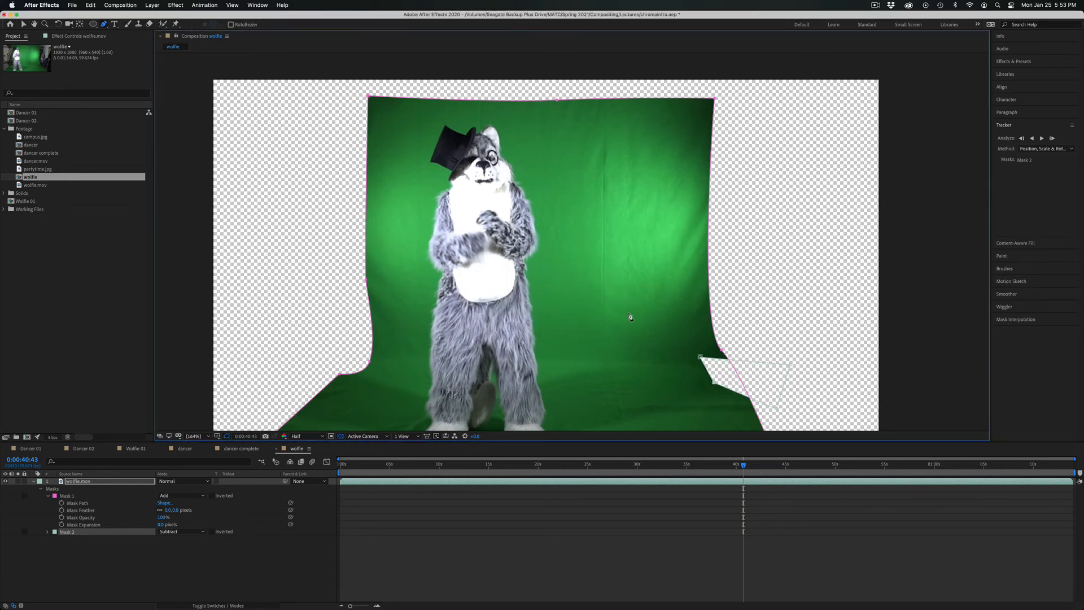
Preview the masked wolfie footage from the start of the composition to check the mascot's movement against the masks.
drag(636, 464, 549, 464)
drag(481, 456, 257, 444)
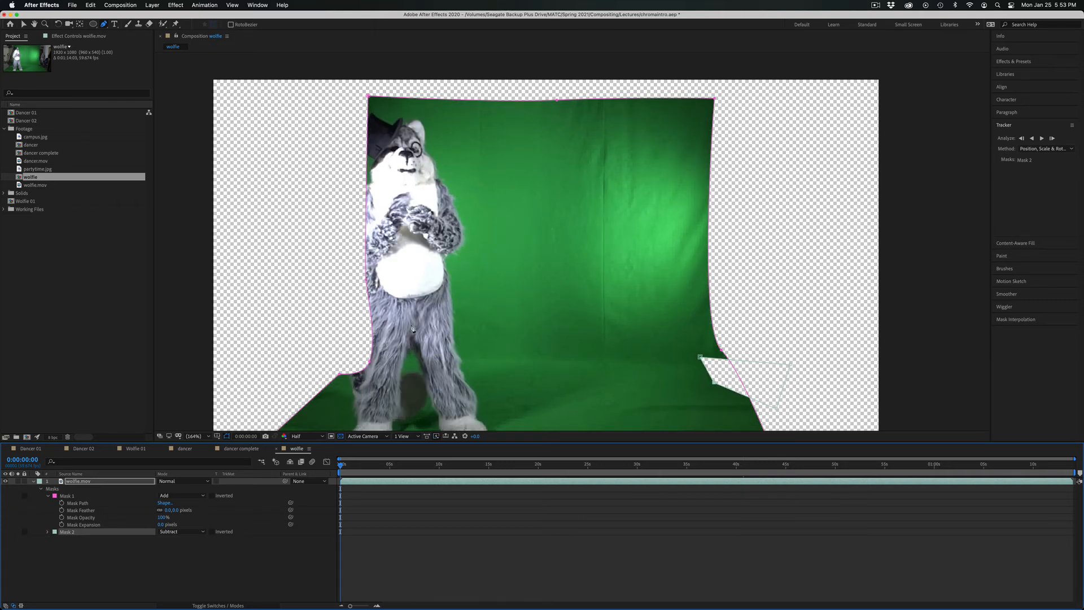
key(space)
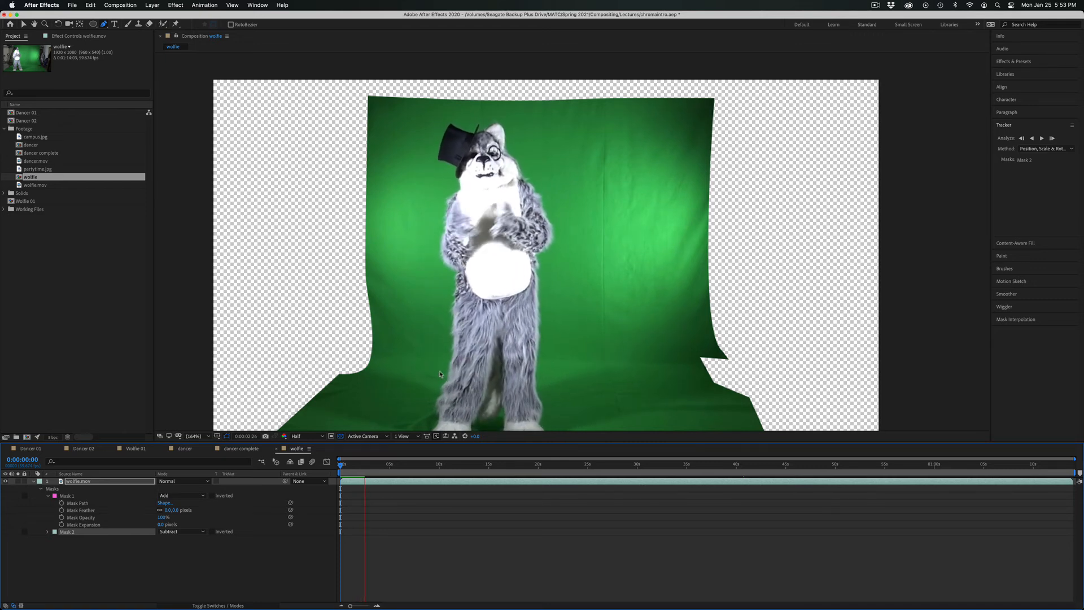
key(space)
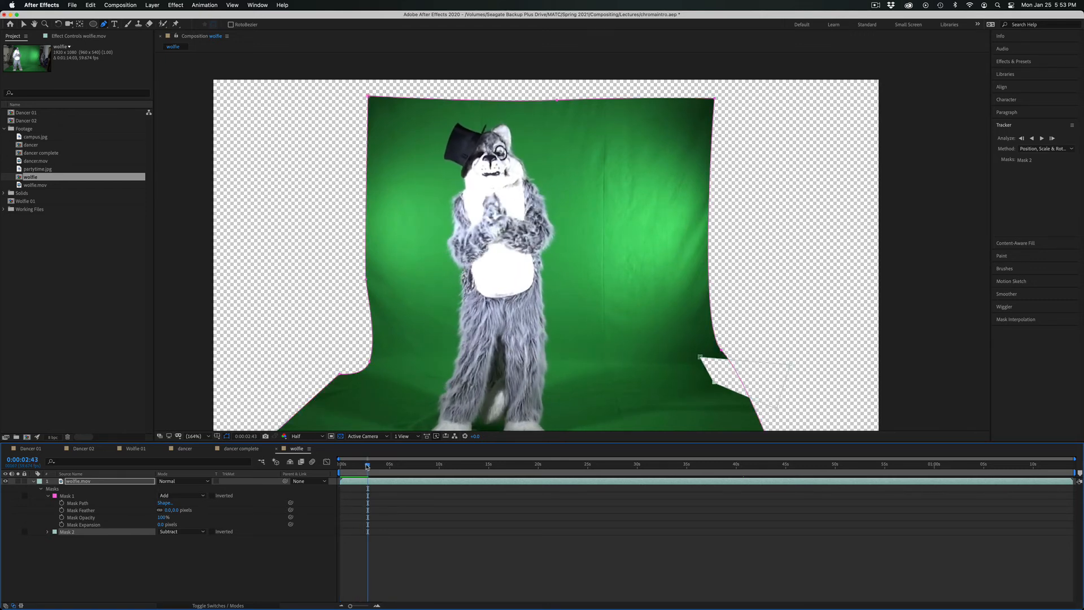
Set the work area from about 0:00:02:41 to 0:00:29:56 and preview its beginning.
drag(366, 466, 365, 466)
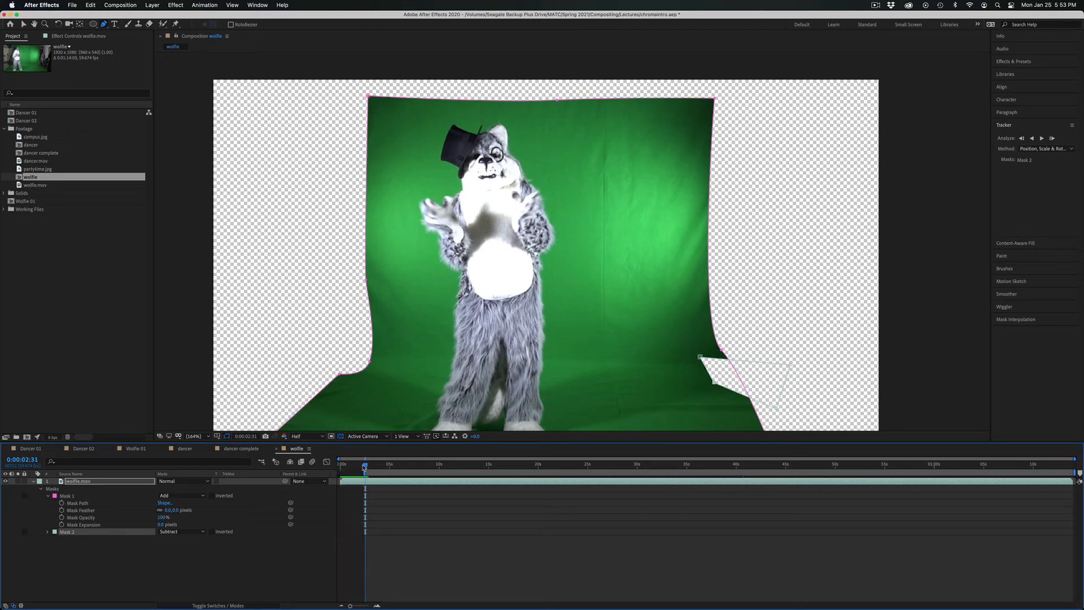
drag(365, 466, 638, 480)
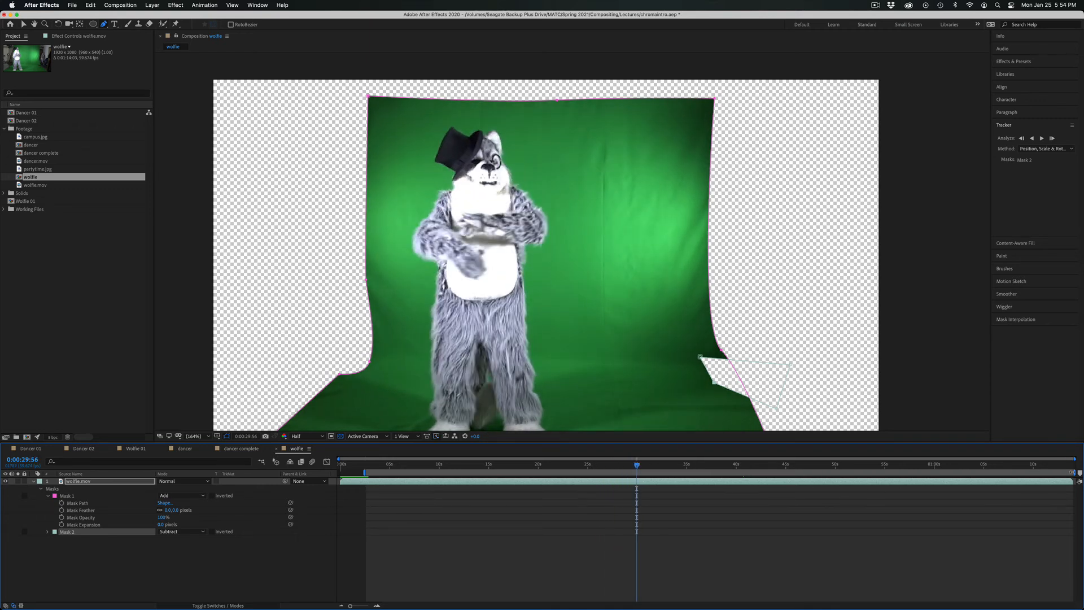
drag(1071, 473, 1081, 447)
drag(1066, 473, 639, 487)
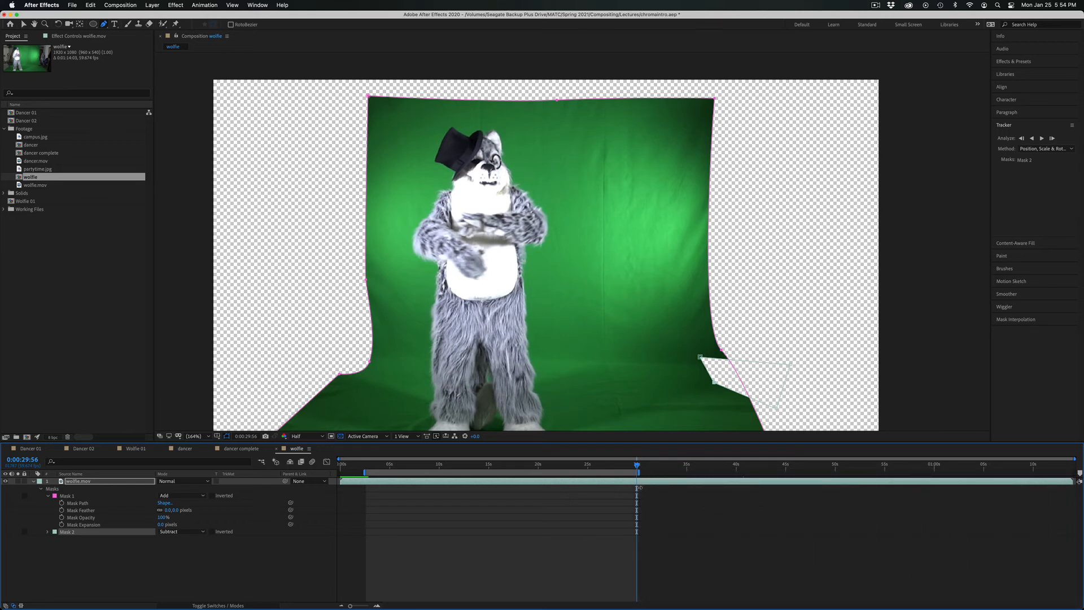
click(367, 468)
key(space)
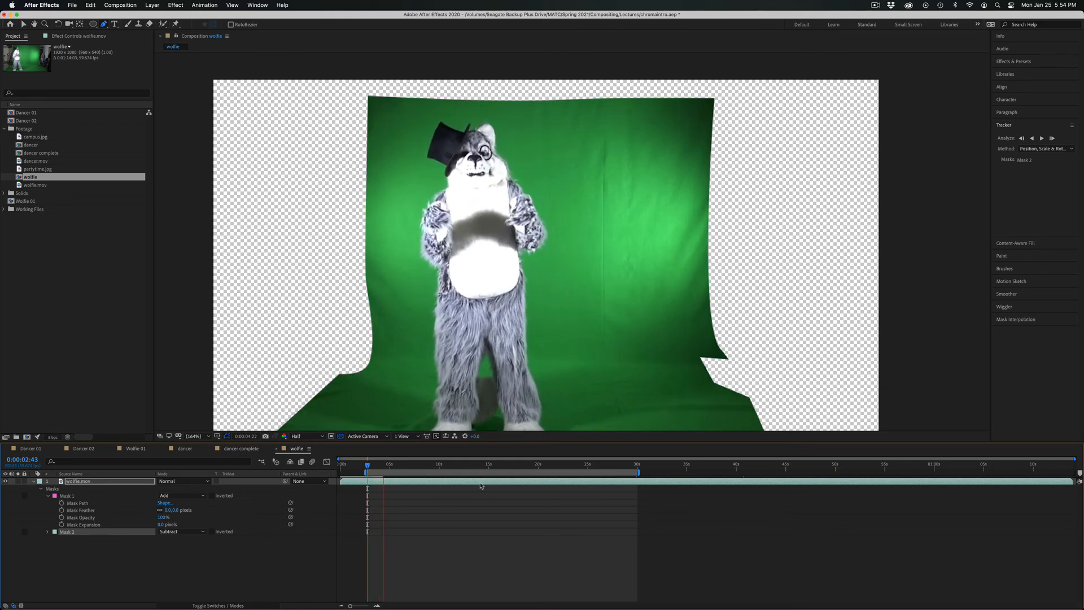
key(space)
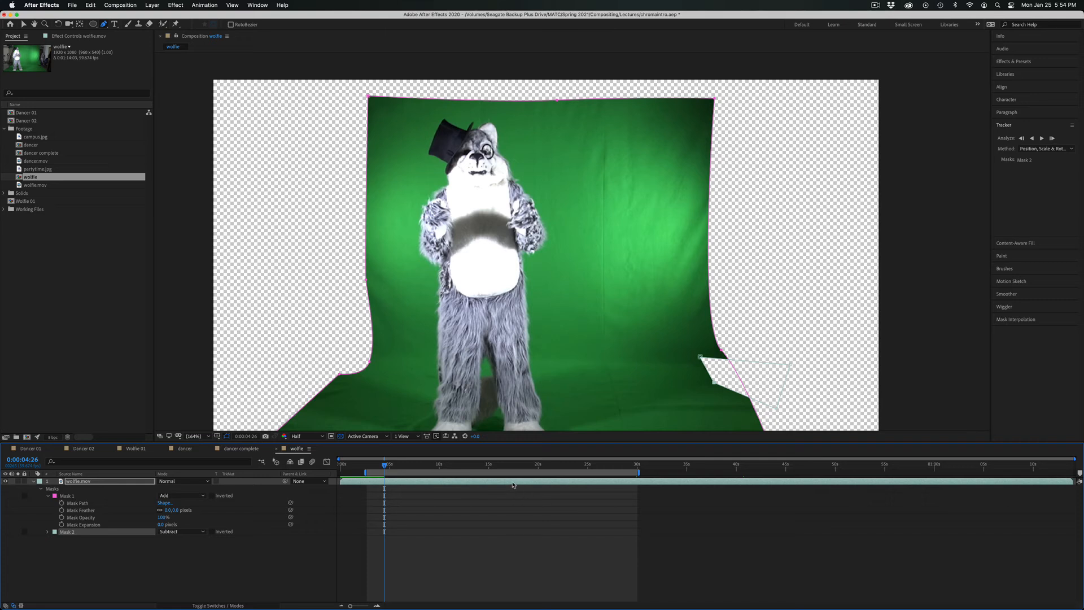
Trim the wolfie composition to the work area and return to its first frame.
click(114, 4)
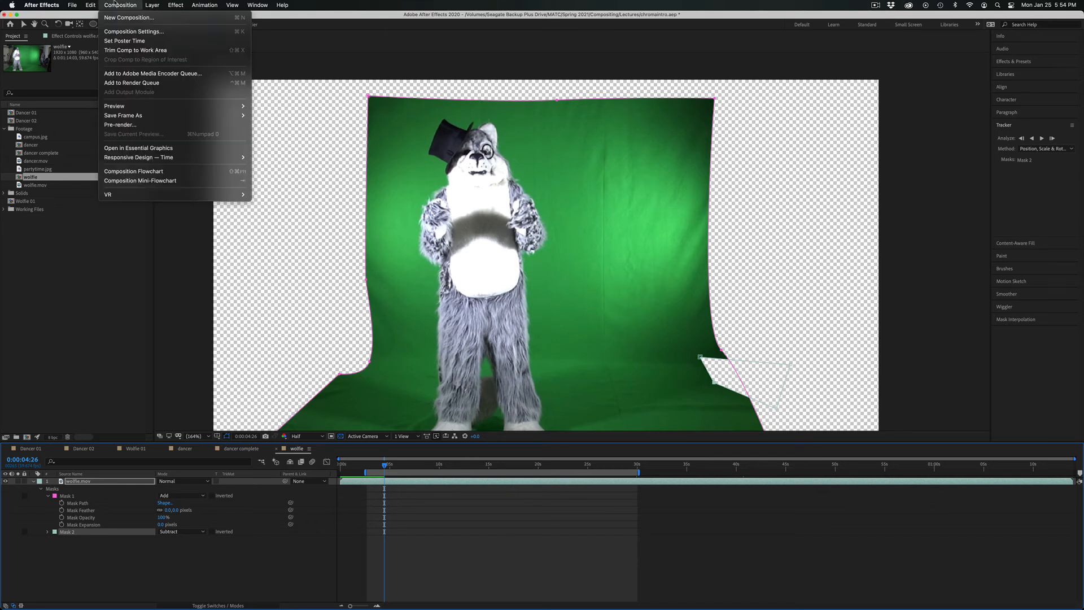
click(126, 51)
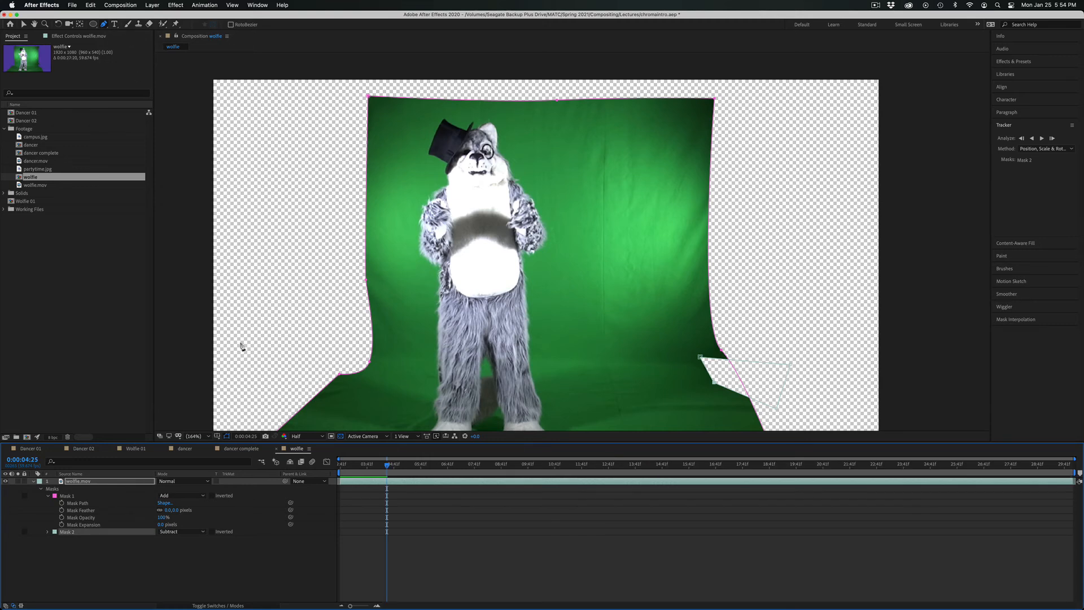
drag(386, 465, 312, 462)
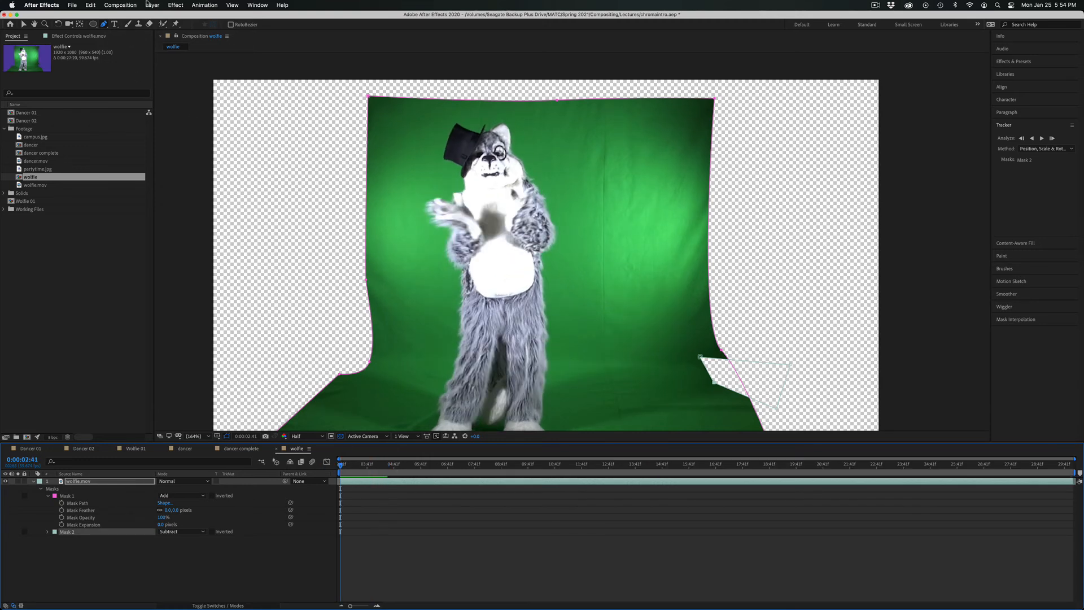
Set the wolfie composition's start timecode to 0:00:00:00.
click(126, 6)
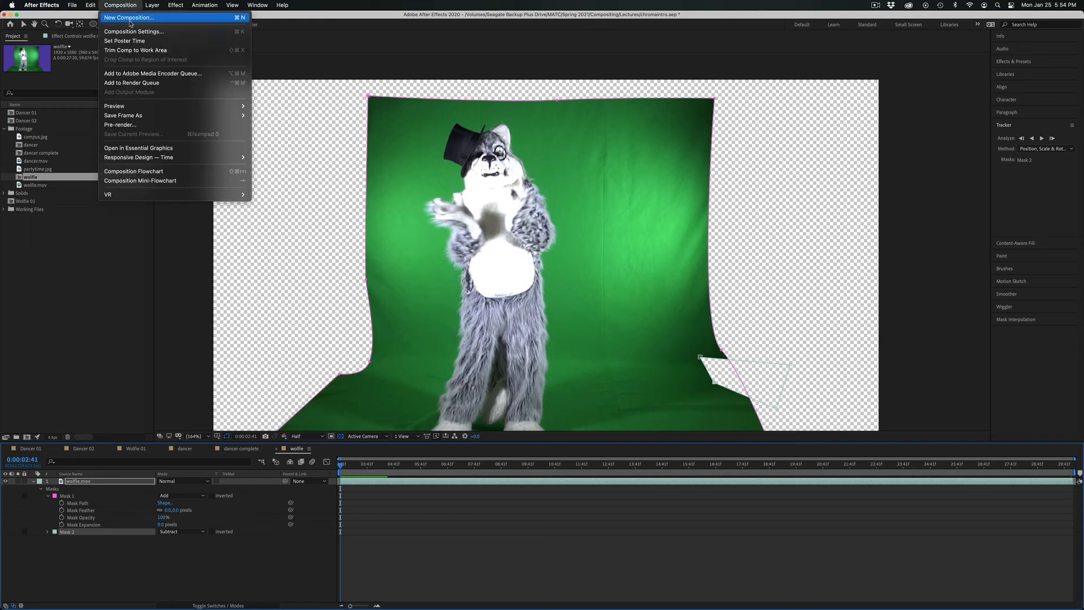
click(126, 33)
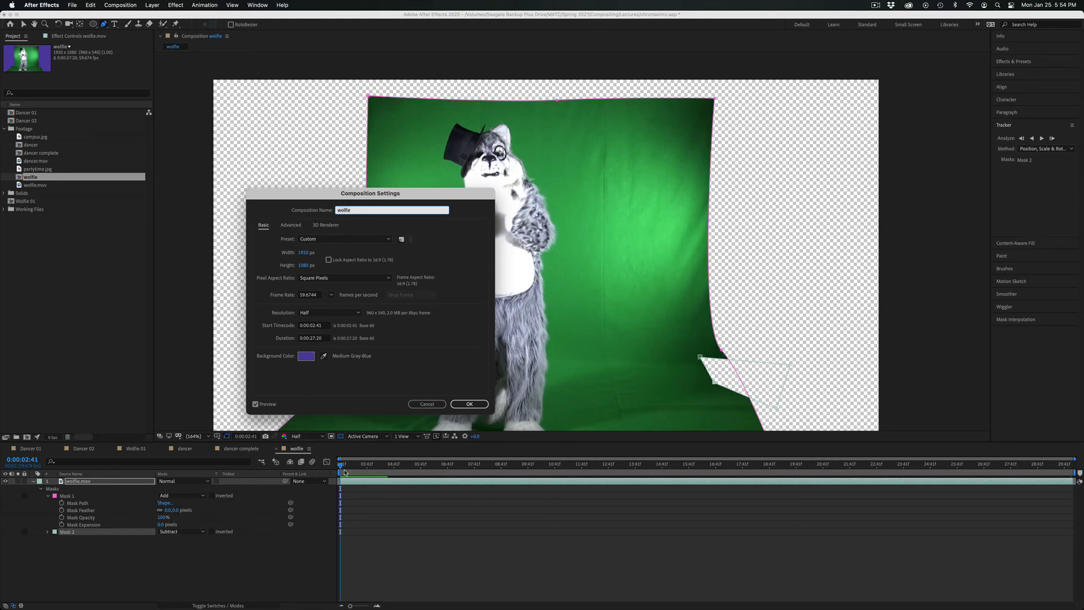
click(314, 326)
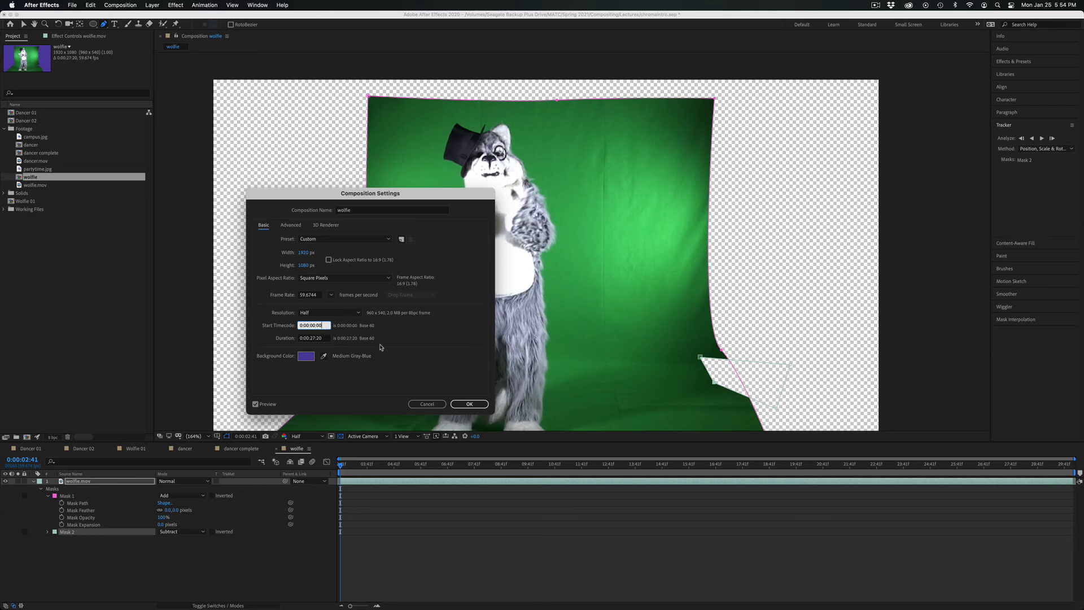
click(469, 404)
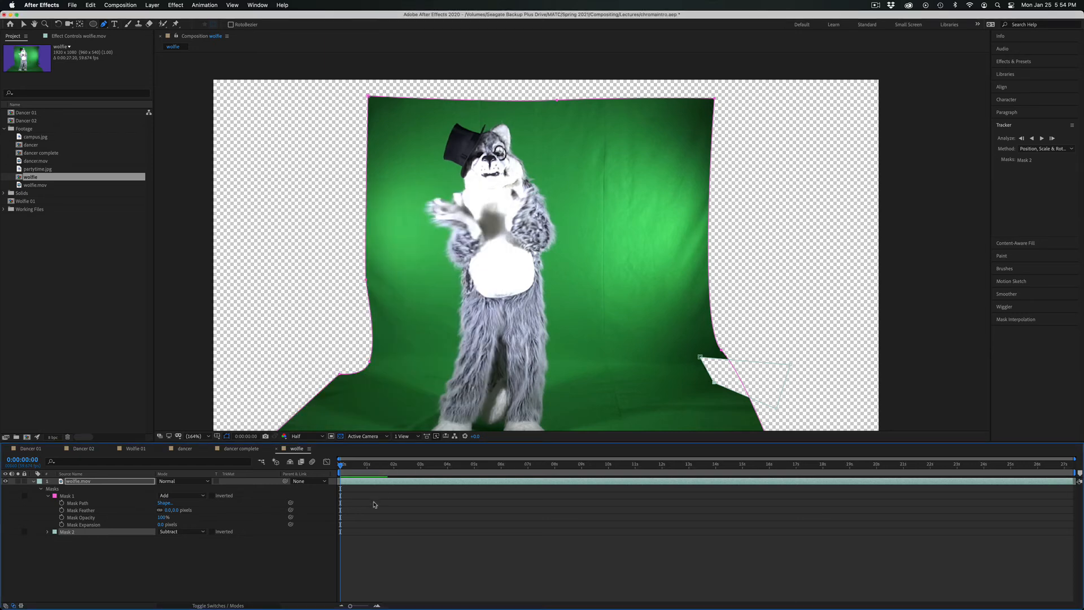
mouse_move(340, 464)
mouse_down()
mouse_move(484, 463)
mouse_move(341, 463)
mouse_up()
Apply Keylight (1.2) to the wolfie.mov layer and sample the green backdrop beside the mascot as the Screen Colour.
click(88, 481)
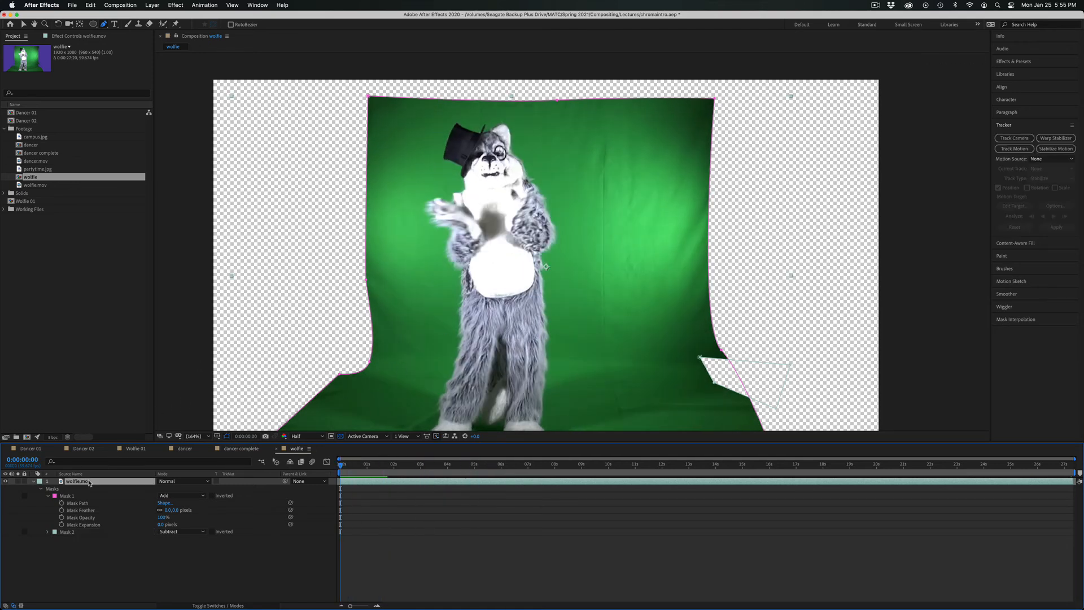
click(175, 5)
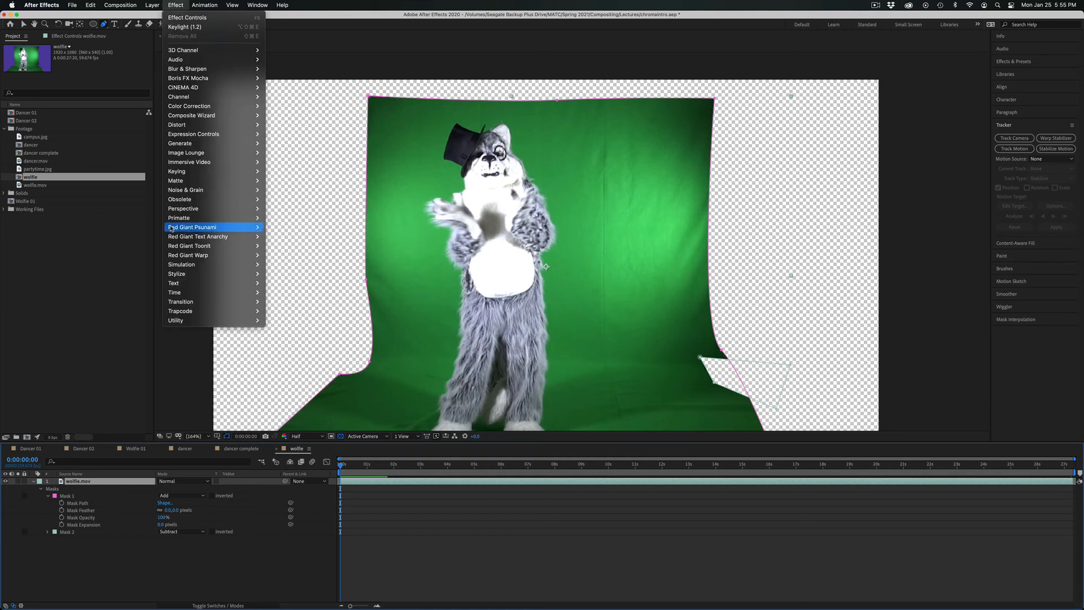
mouse_move(192, 175)
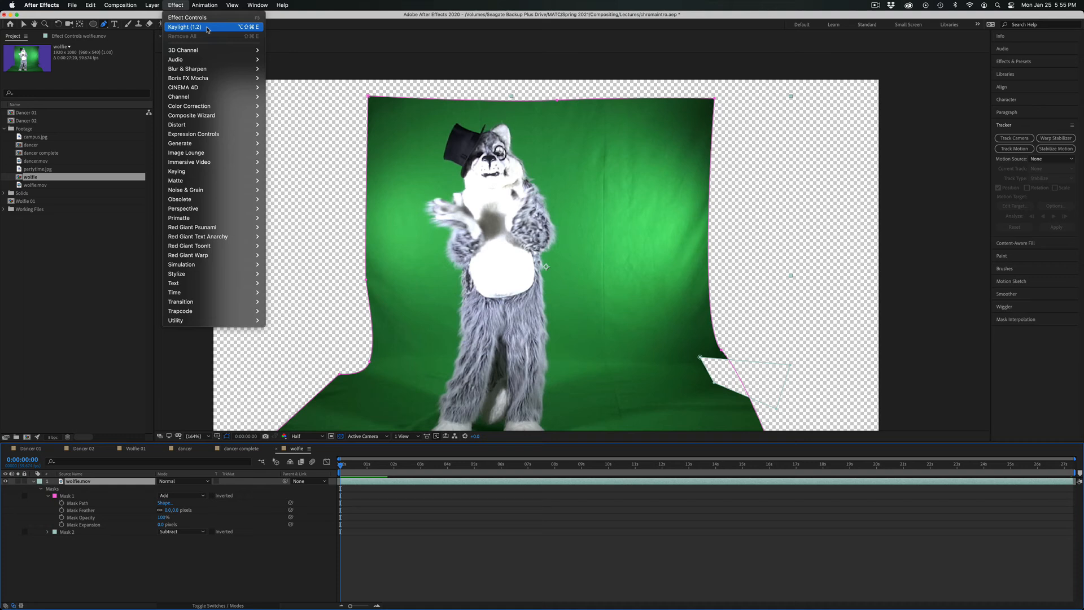
click(208, 27)
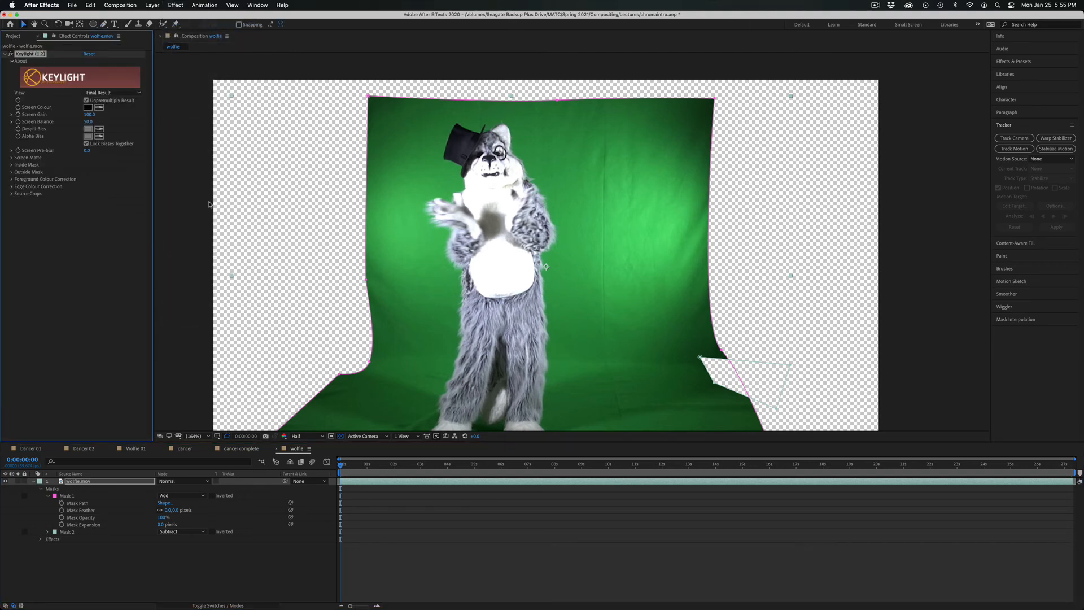
click(100, 107)
click(592, 277)
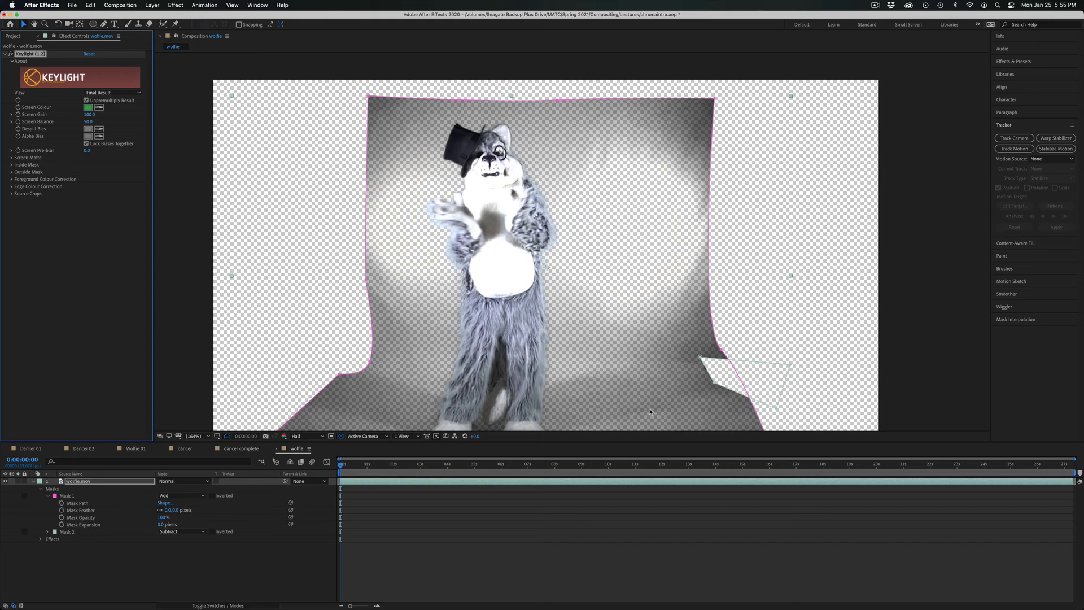
At 0:00:04:54, compare the layer with and without Keylight, and set the Screen Matte's Clip Black to about 81.
drag(353, 469, 472, 459)
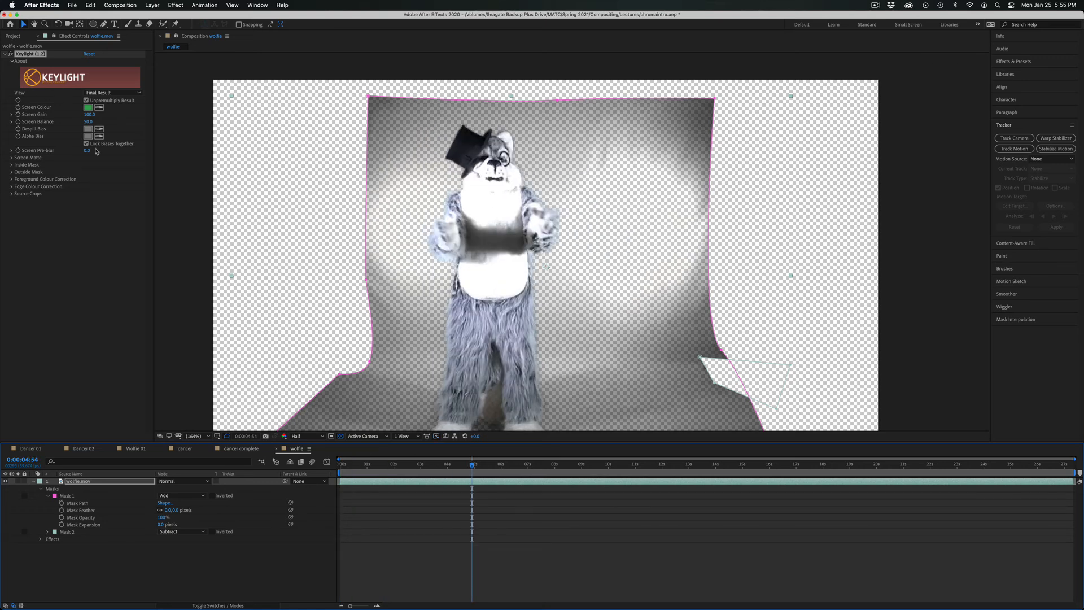
click(11, 55)
click(11, 55)
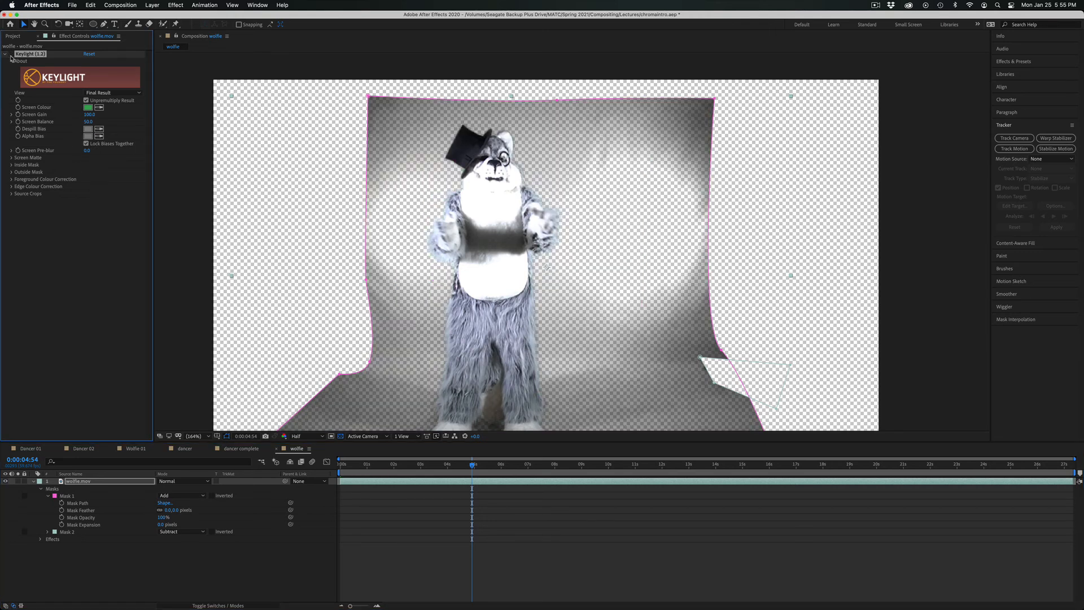
click(11, 55)
click(12, 159)
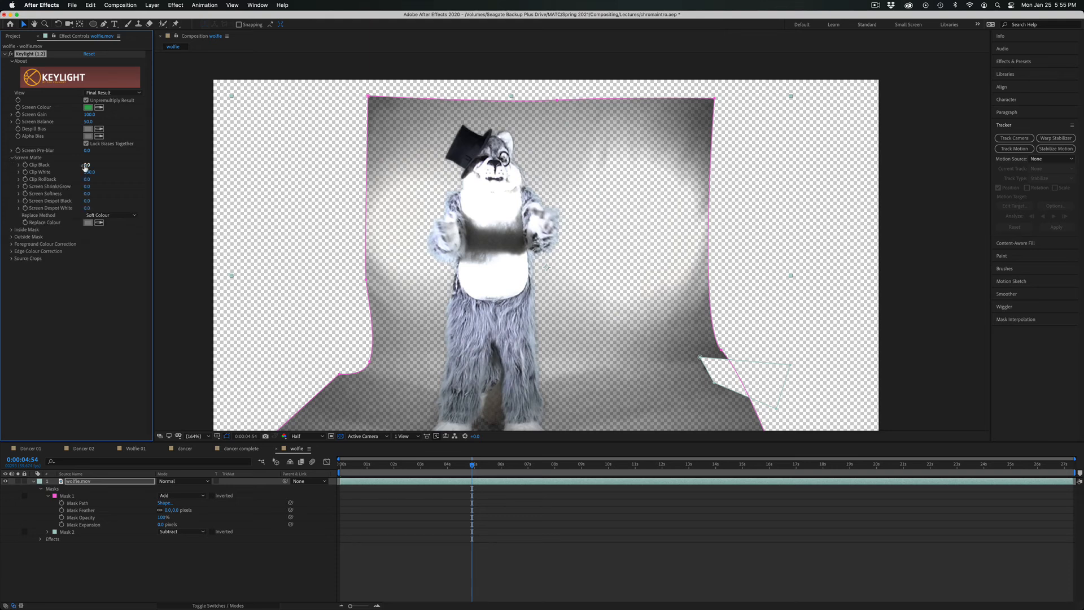
mouse_move(84, 167)
mouse_down()
mouse_move(136, 168)
mouse_move(123, 165)
mouse_up()
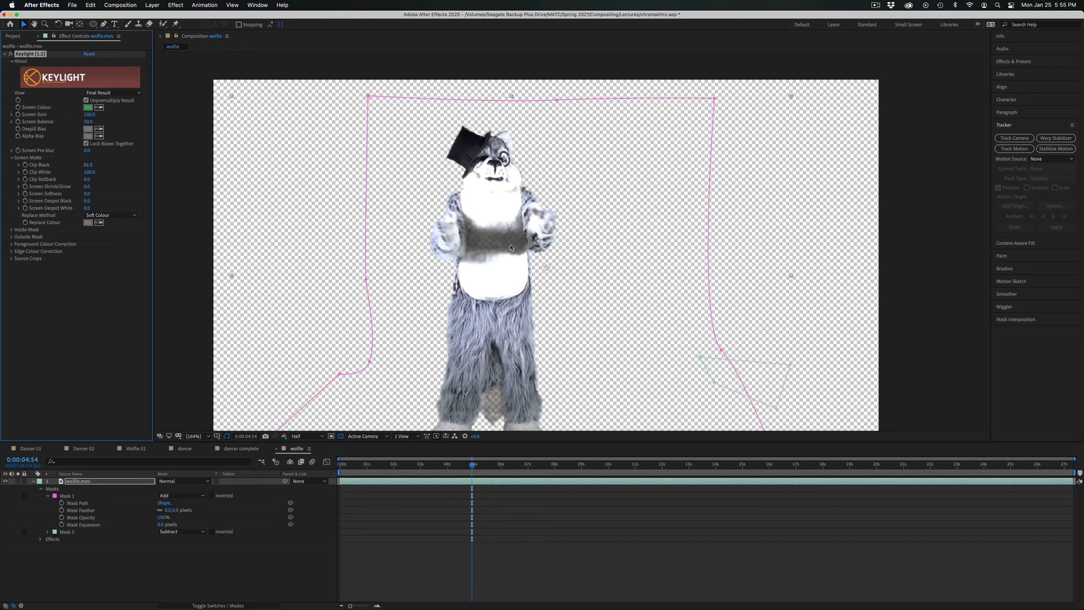
Check the key against the purple and transparent backgrounds, and set the Screen Matte's Clip Black to about 55 and Clip White to about 93.
click(340, 435)
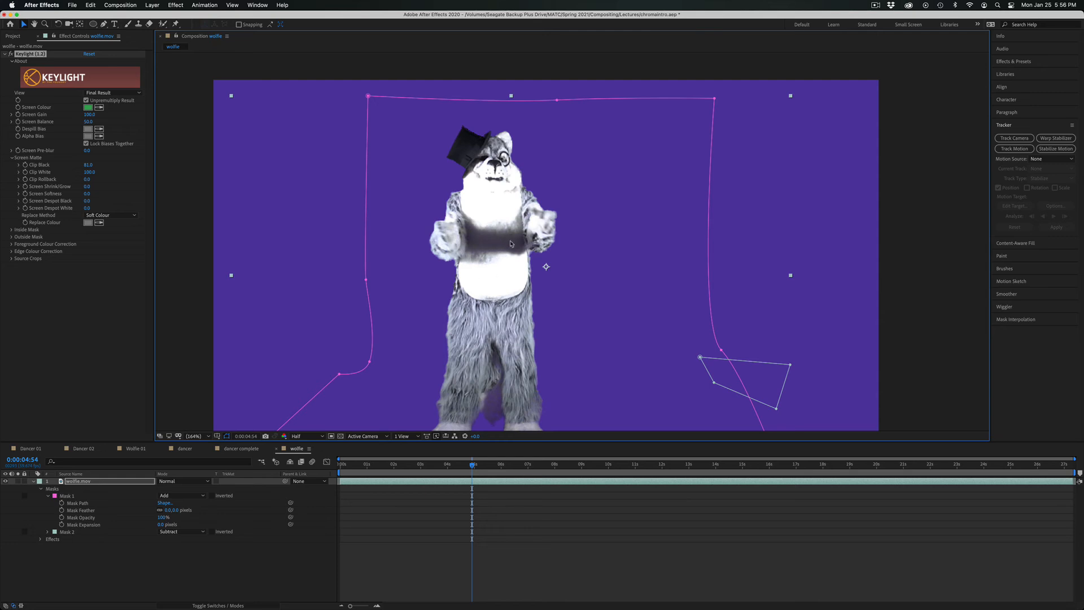
click(340, 436)
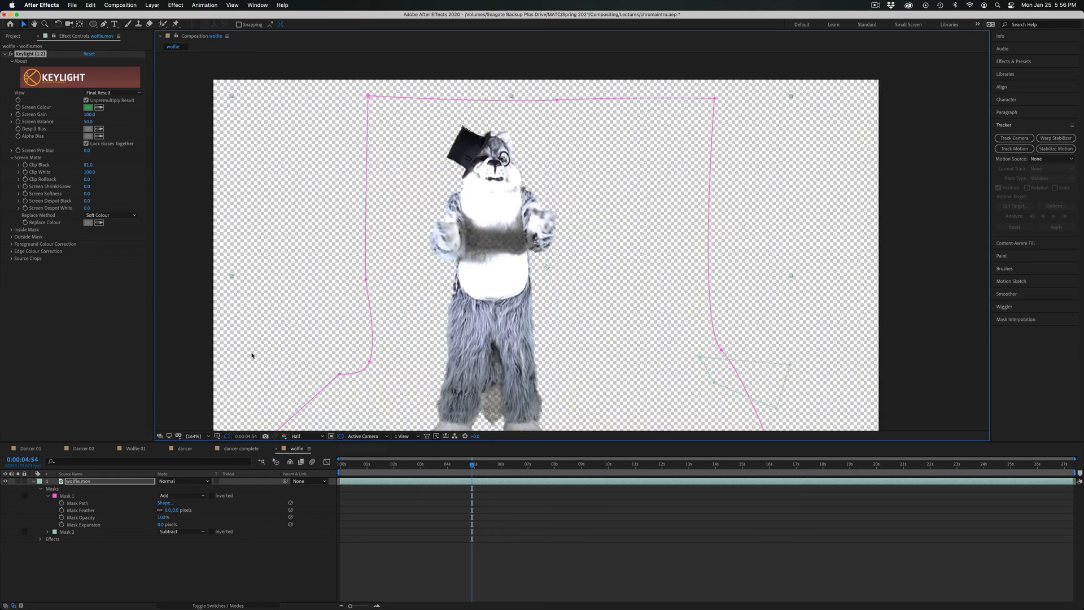
mouse_move(87, 166)
mouse_down()
mouse_move(65, 159)
mouse_move(76, 162)
mouse_up()
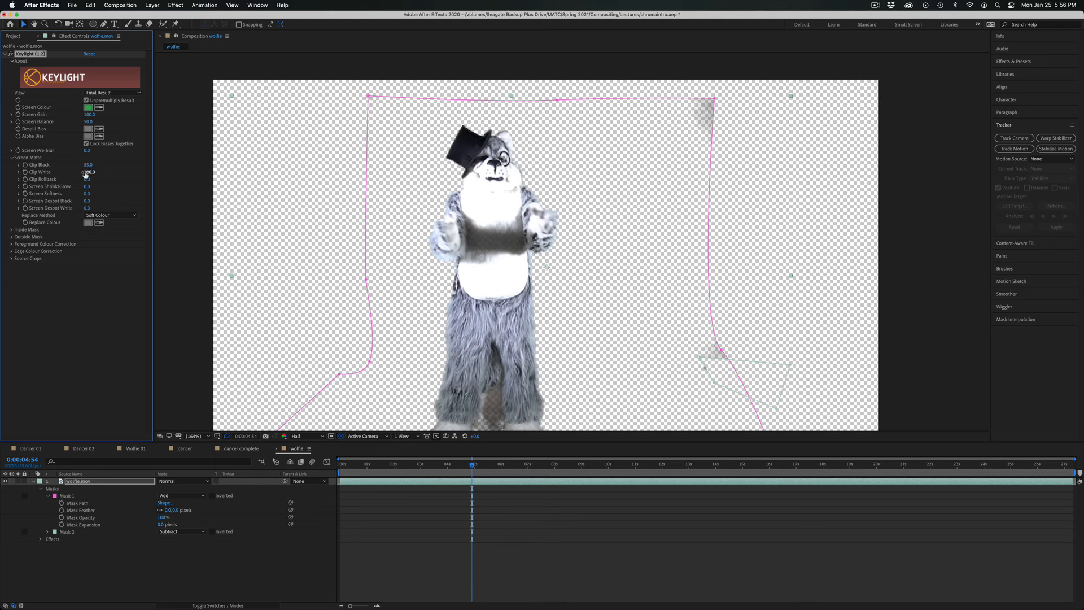
drag(88, 172, 81, 171)
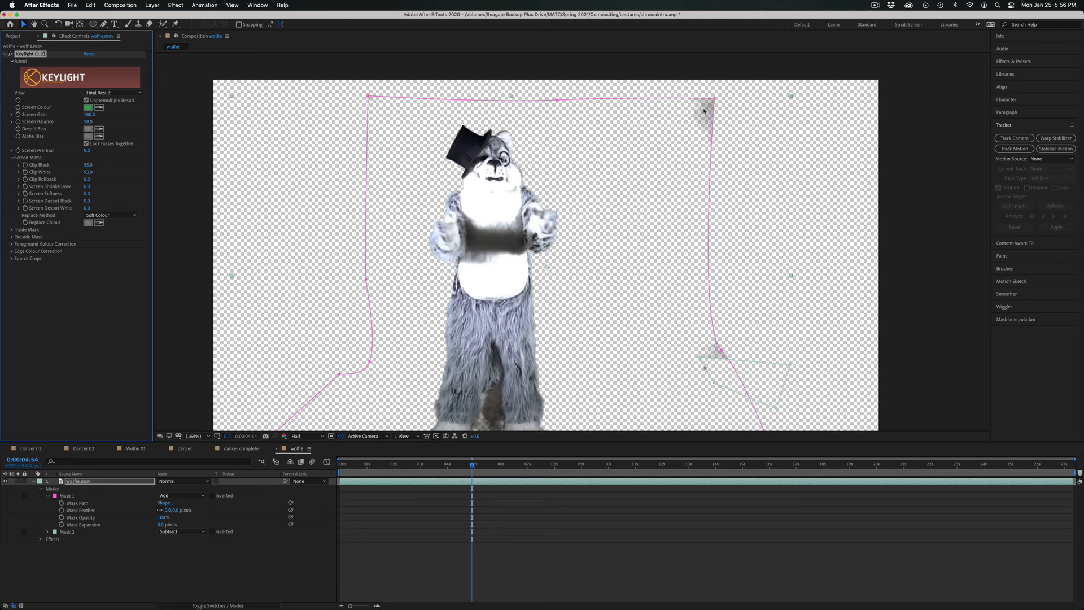
Pull Mask 1's upper-right corner and lower-right bend inward, and move Mask 2's lower-left point to cover the leftover backdrop.
drag(715, 100, 686, 124)
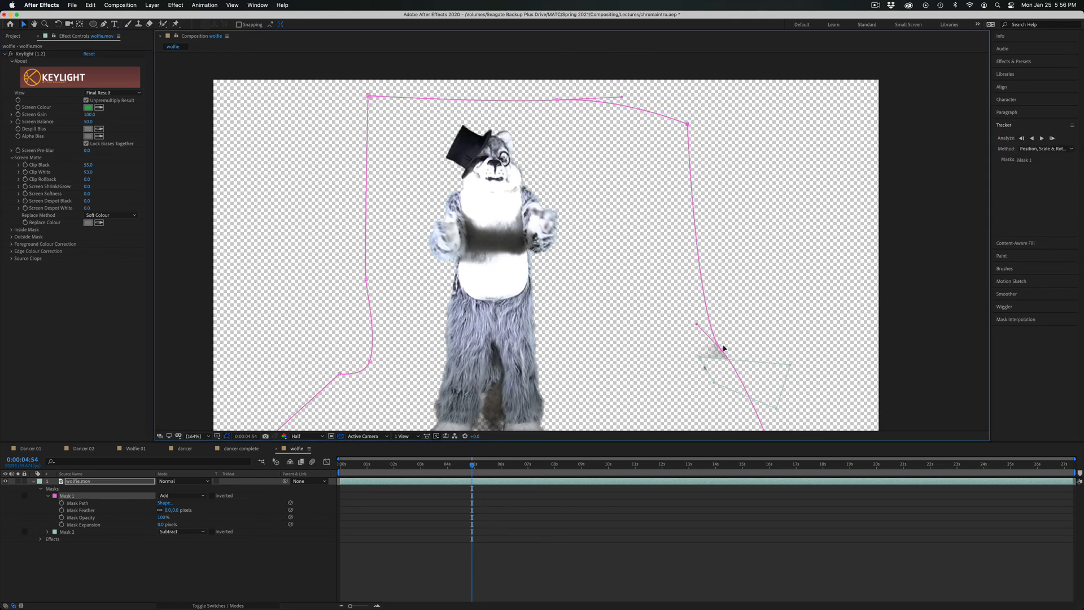
drag(721, 352, 710, 357)
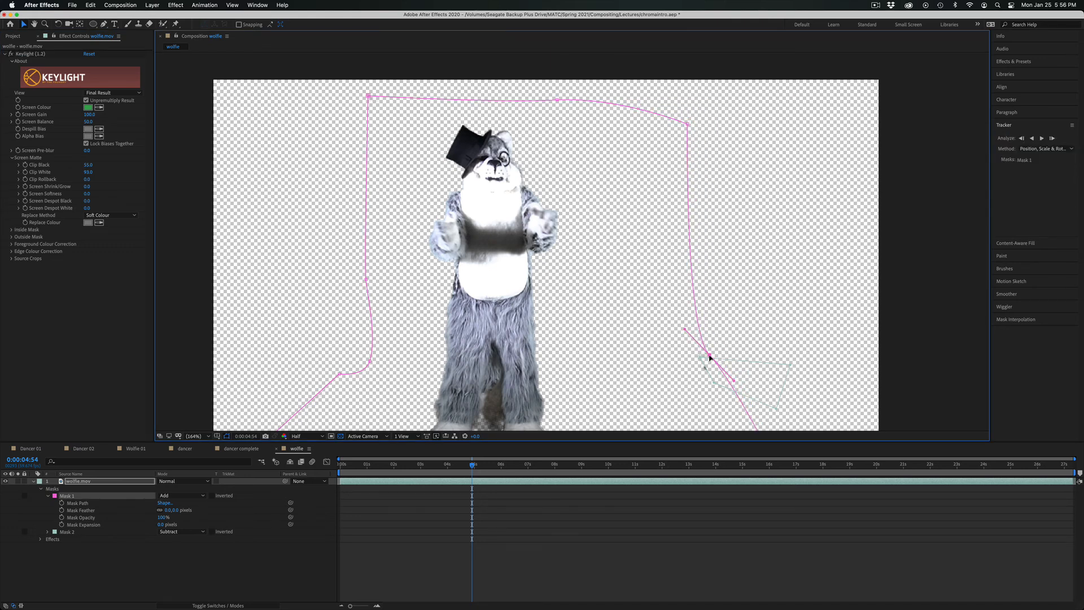
click(707, 380)
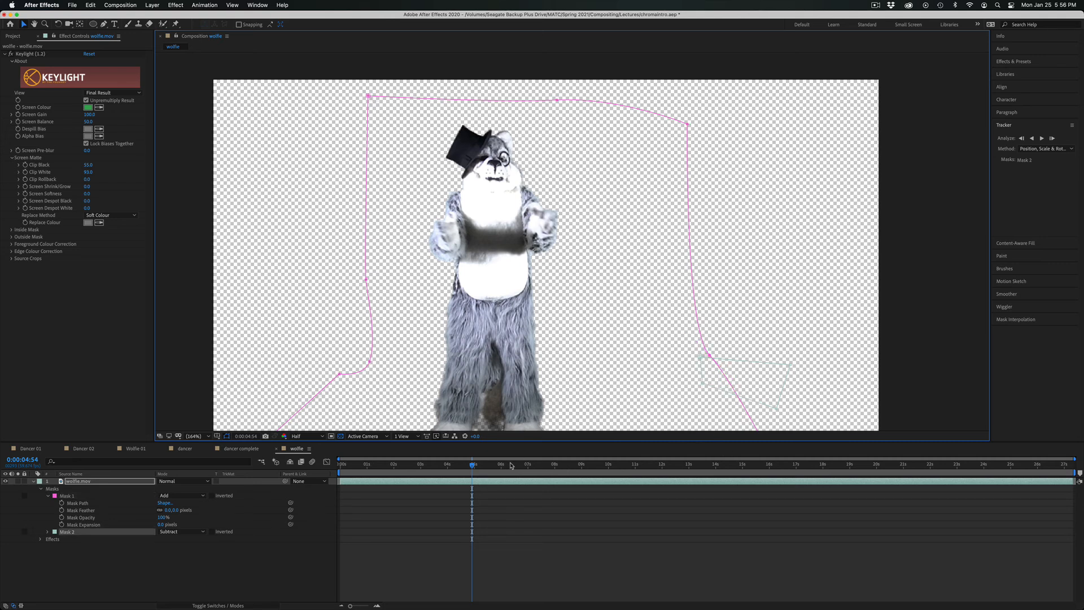
At 0:00:06:53, move the lower-left bend point of Mask 1 slightly down and inward.
mouse_move(511, 465)
mouse_down()
mouse_move(1033, 485)
mouse_move(525, 474)
mouse_up()
key(space)
drag(541, 357, 561, 290)
drag(357, 308, 365, 324)
Preview to 0:00:07:34, pull Mask 1's lower-right bend inward past the leftover backdrop, and play on to 0:00:10:20.
key(space)
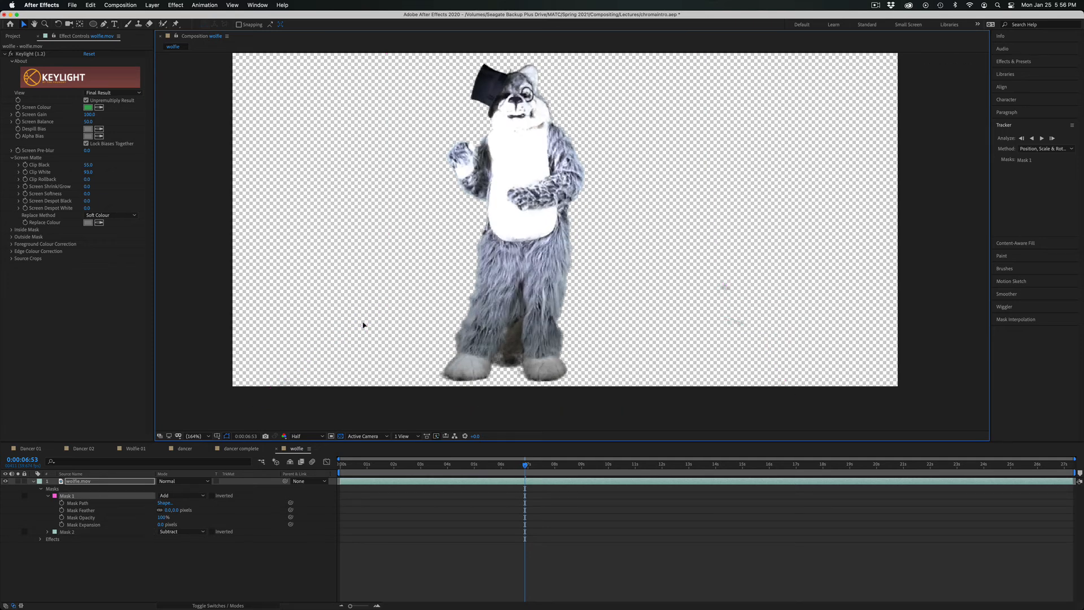
key(space)
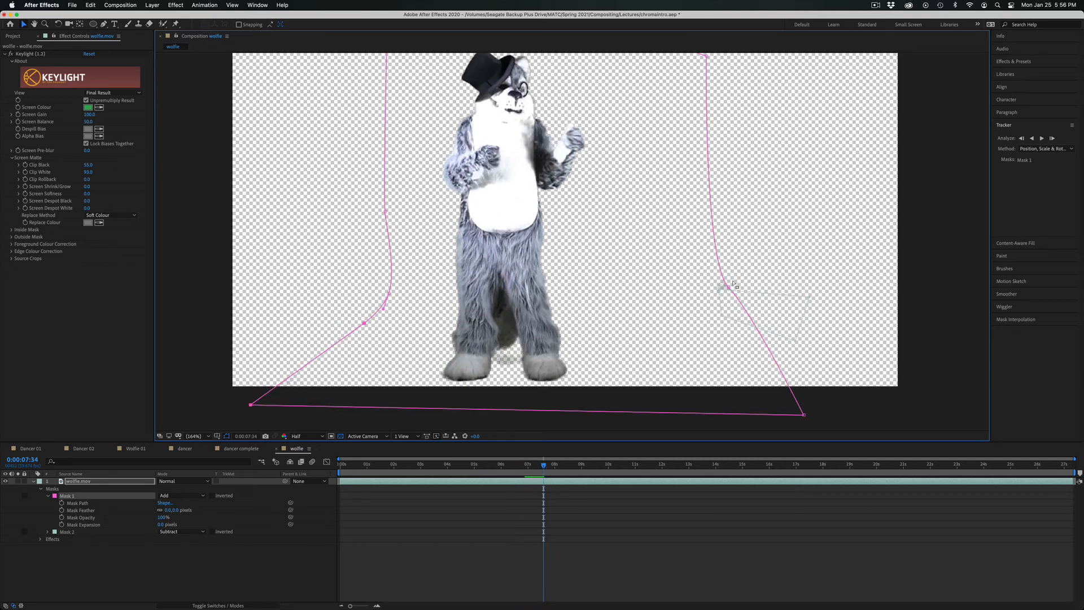
drag(725, 287, 716, 290)
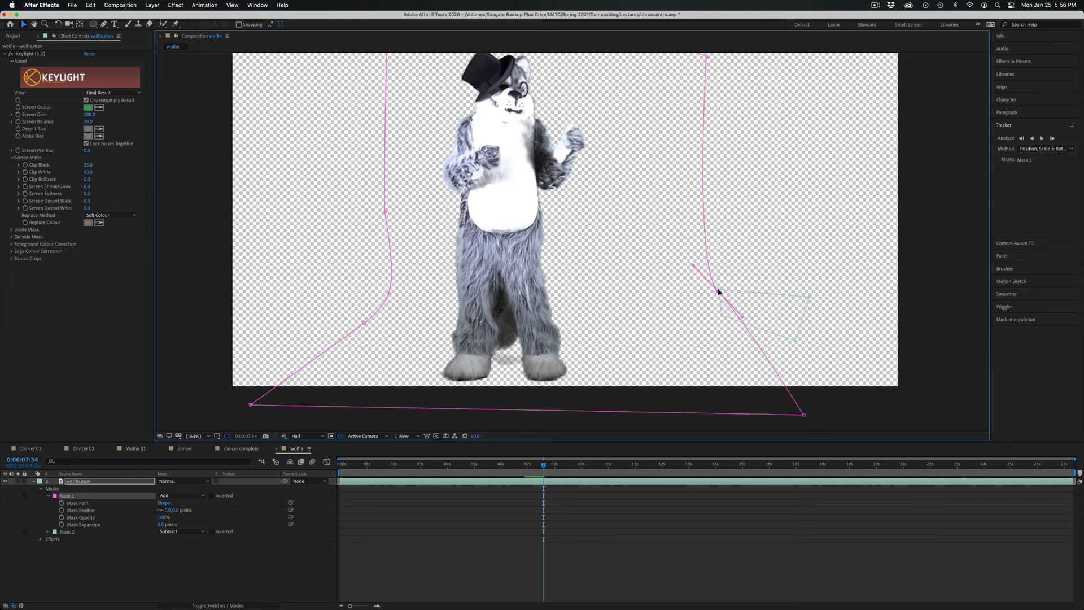
key(space)
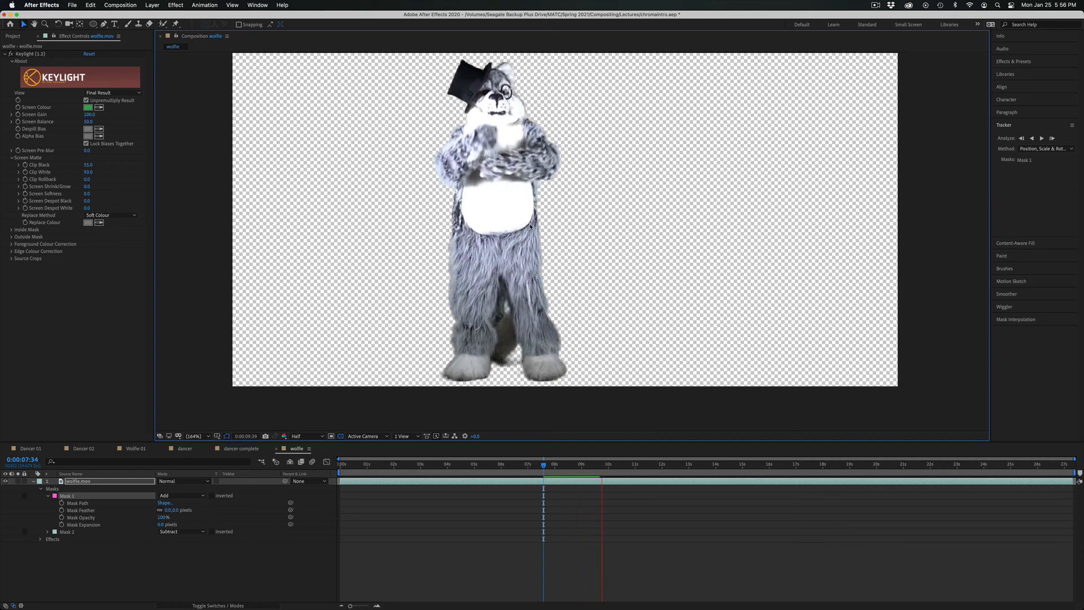
key(space)
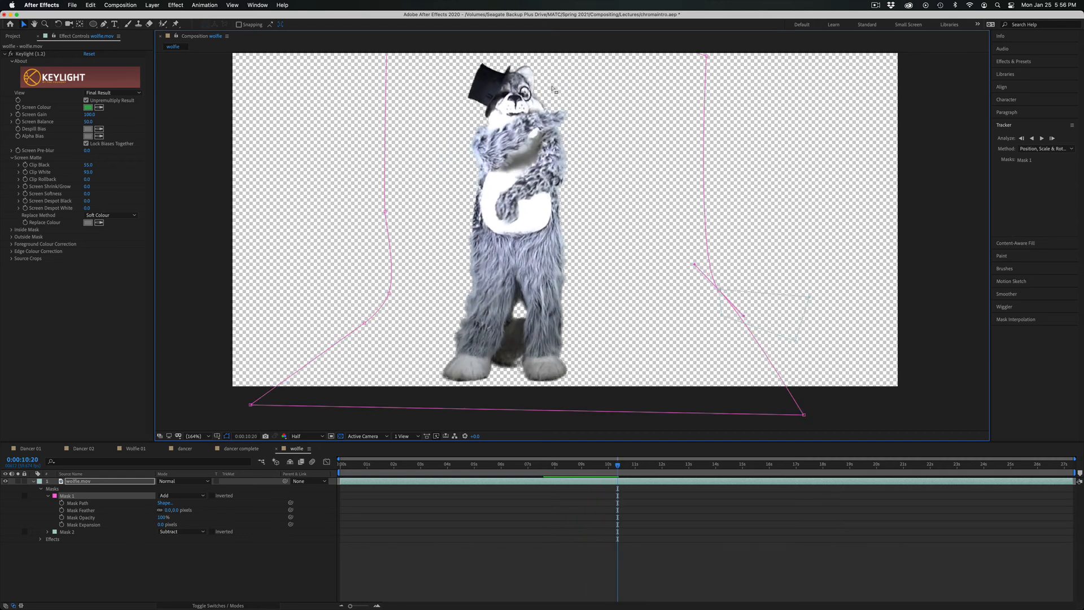
At 0:00:10:20, examine the mascot's fur edges at 400% against the purple background.
key(h)
drag(557, 76, 597, 88)
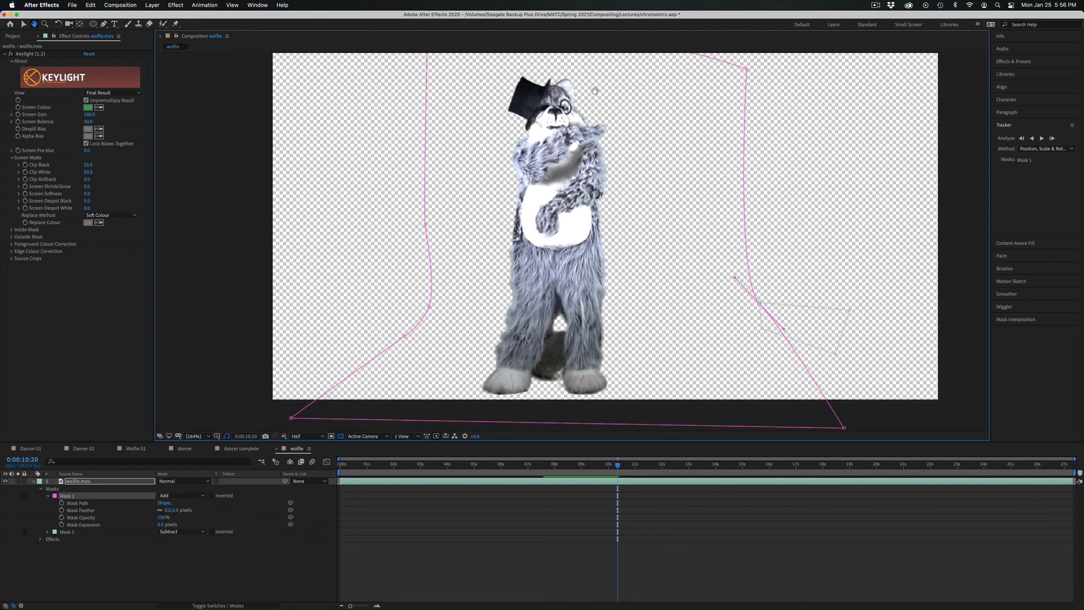
key(v)
click(340, 436)
scroll(501, 290, up, 3)
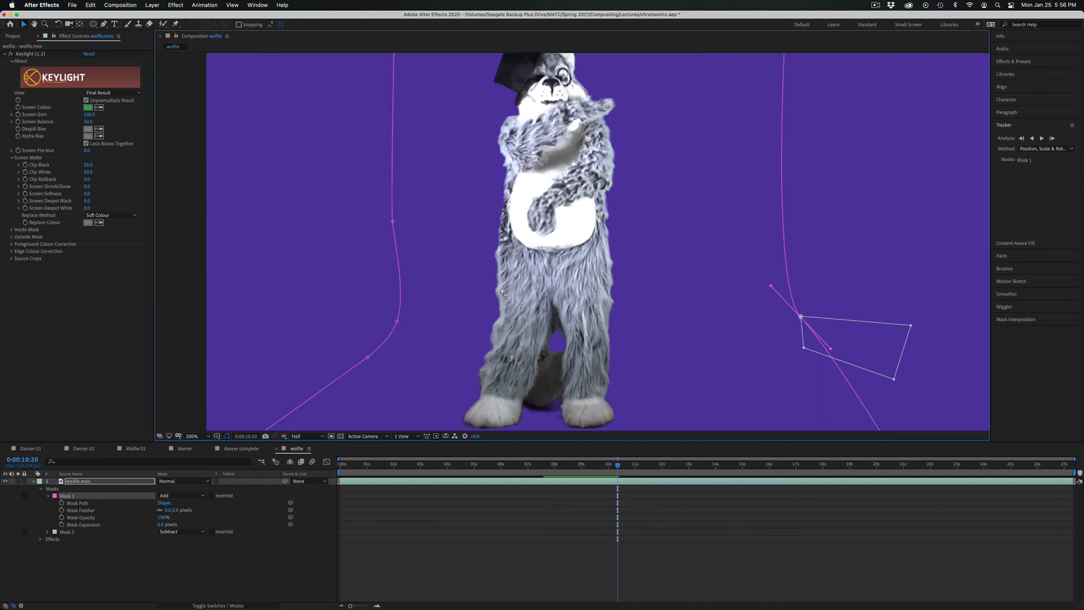
key(h)
drag(500, 288, 586, 429)
key(v)
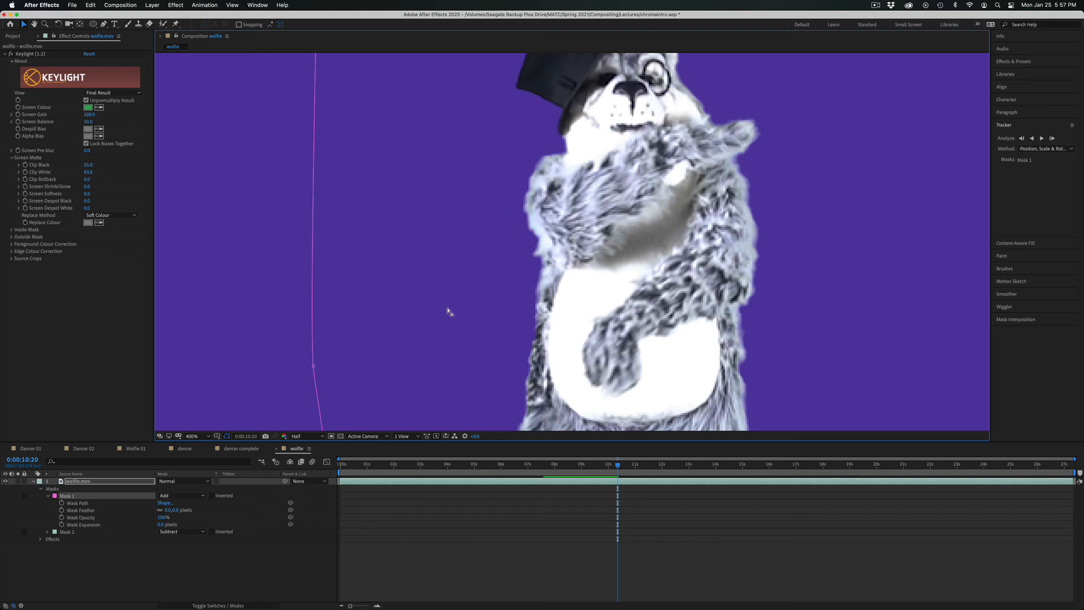
Set the preview resolution to Full, the Screen Softness to about 3.3, and the Screen Shrink/Grow to about -1.9.
click(294, 438)
click(301, 455)
mouse_move(86, 195)
mouse_down()
mouse_move(245, 198)
mouse_move(83, 198)
mouse_up()
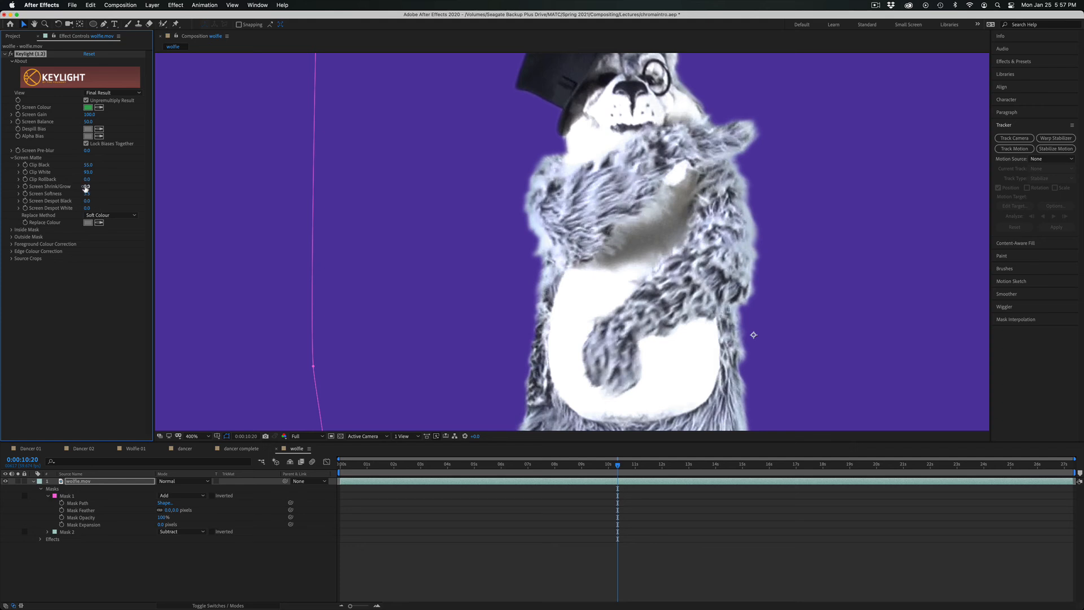
mouse_move(86, 186)
mouse_down()
mouse_move(103, 179)
mouse_move(70, 181)
mouse_up()
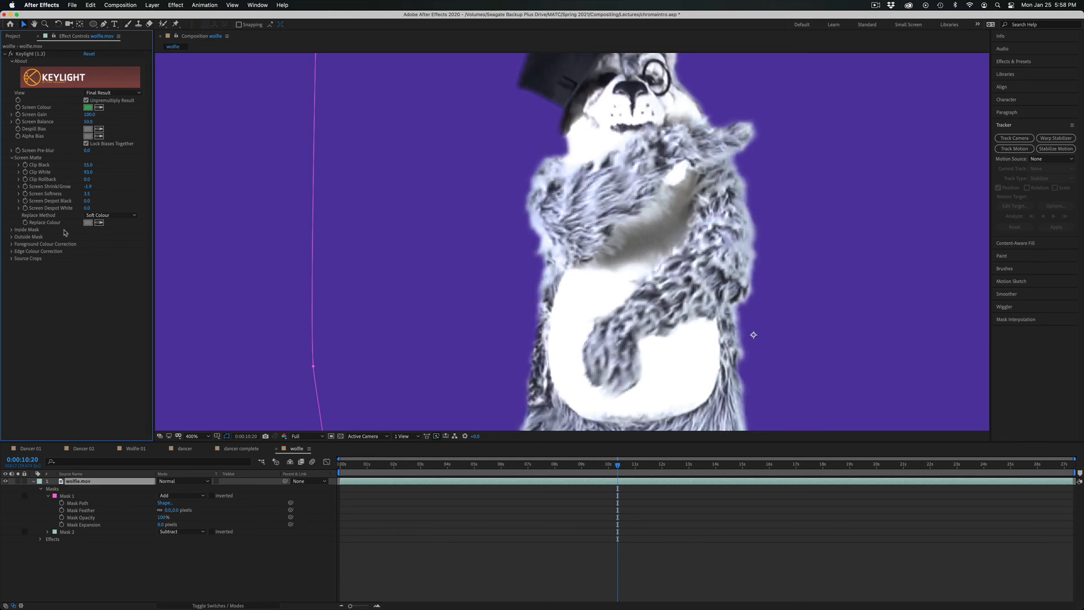
click(181, 5)
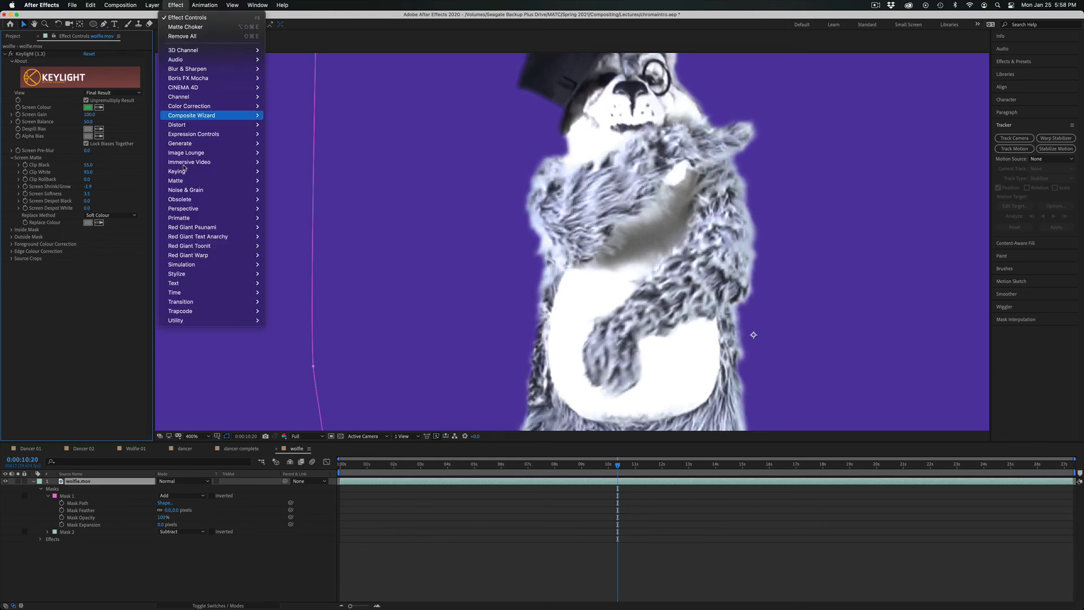
mouse_move(193, 183)
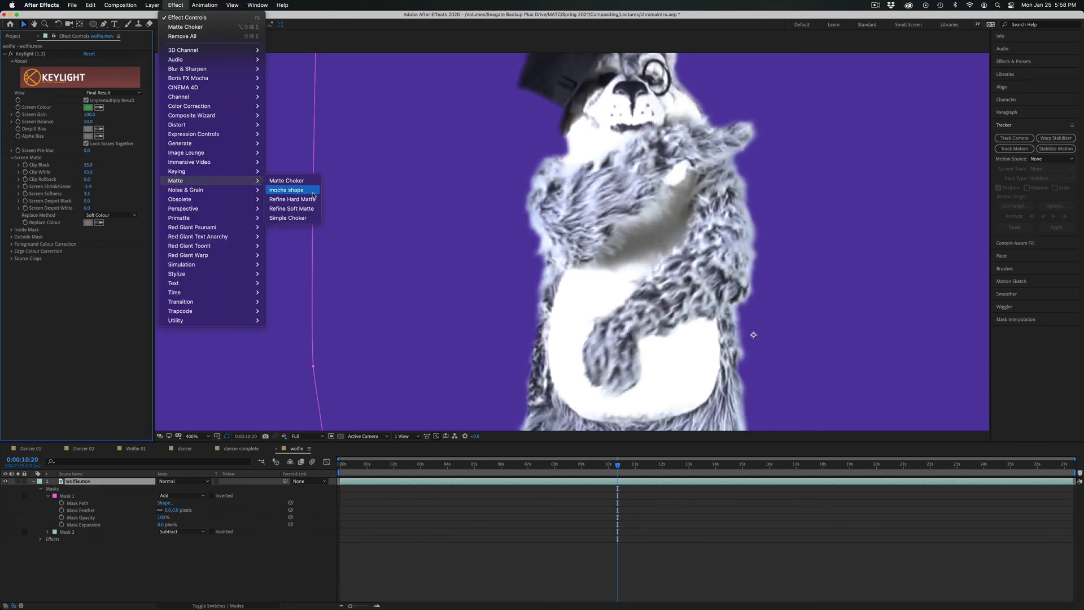
click(55, 337)
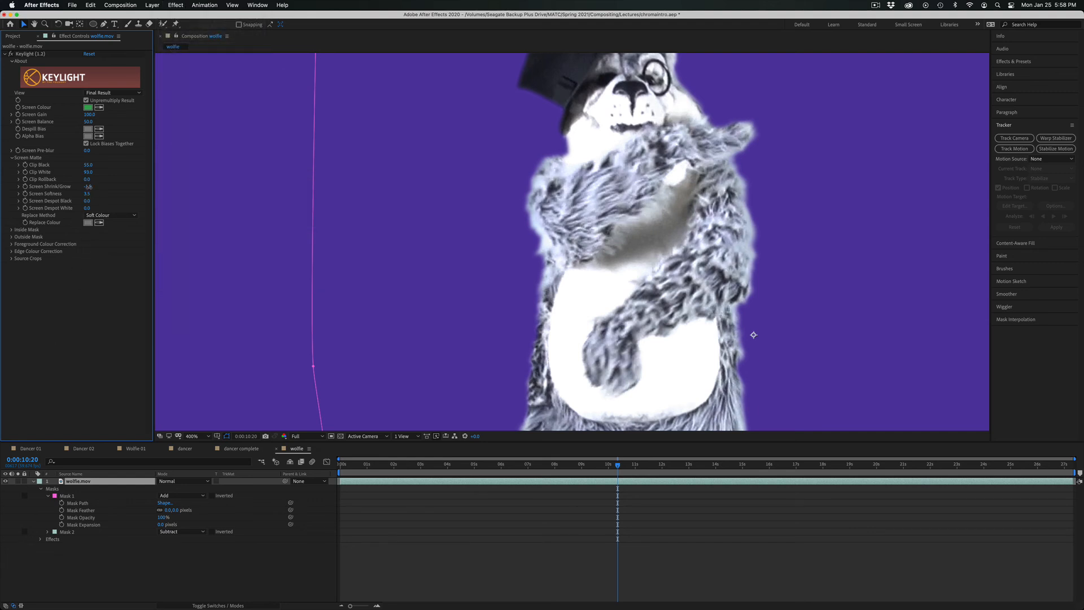
Fine-tune the Screen Matte's Screen Shrink/Grow to about -1.7.
drag(88, 186, 88, 188)
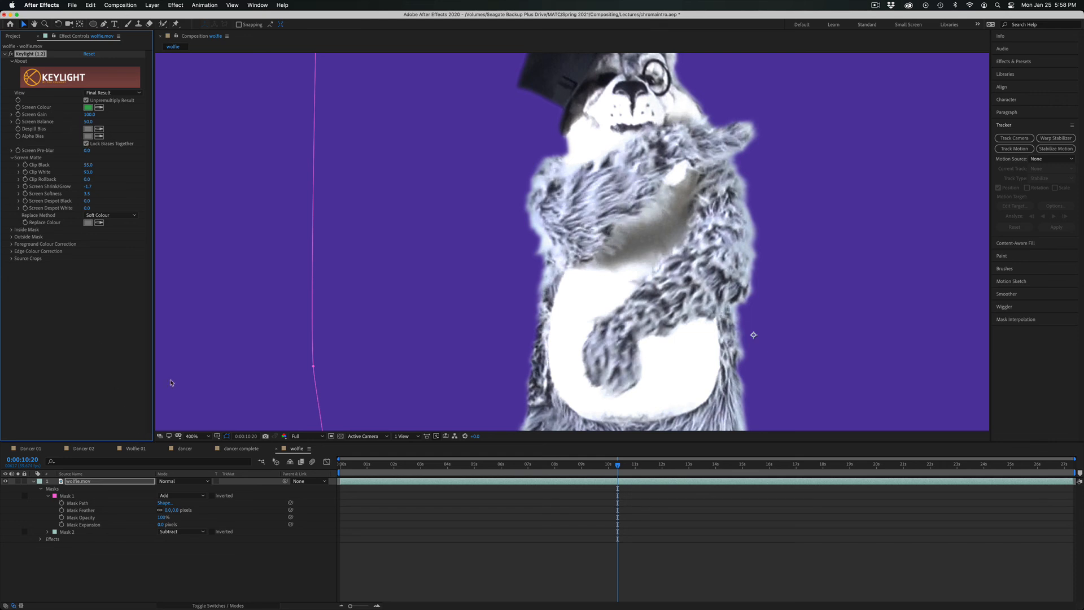
Add the wolfie composition as the top layer of the dancer composition and place the mascot over the grass left of the campus sign.
click(251, 449)
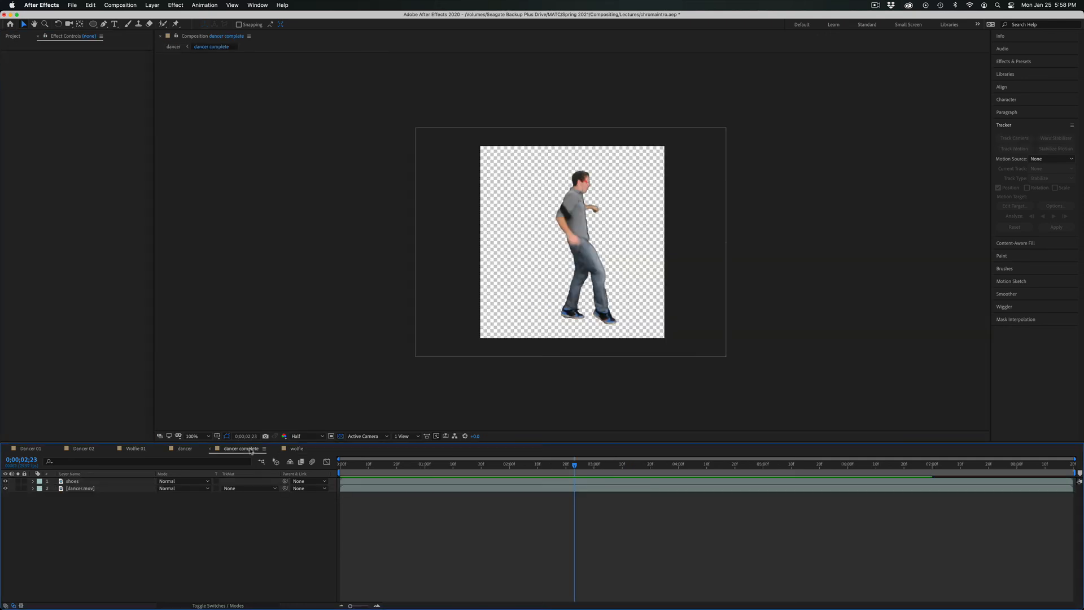
click(186, 450)
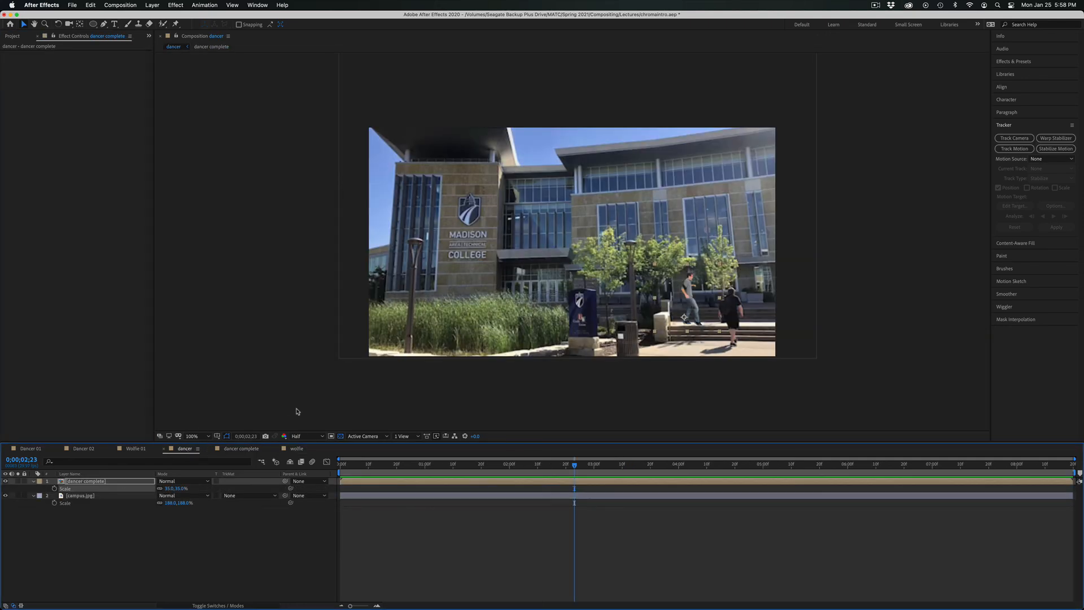
click(13, 36)
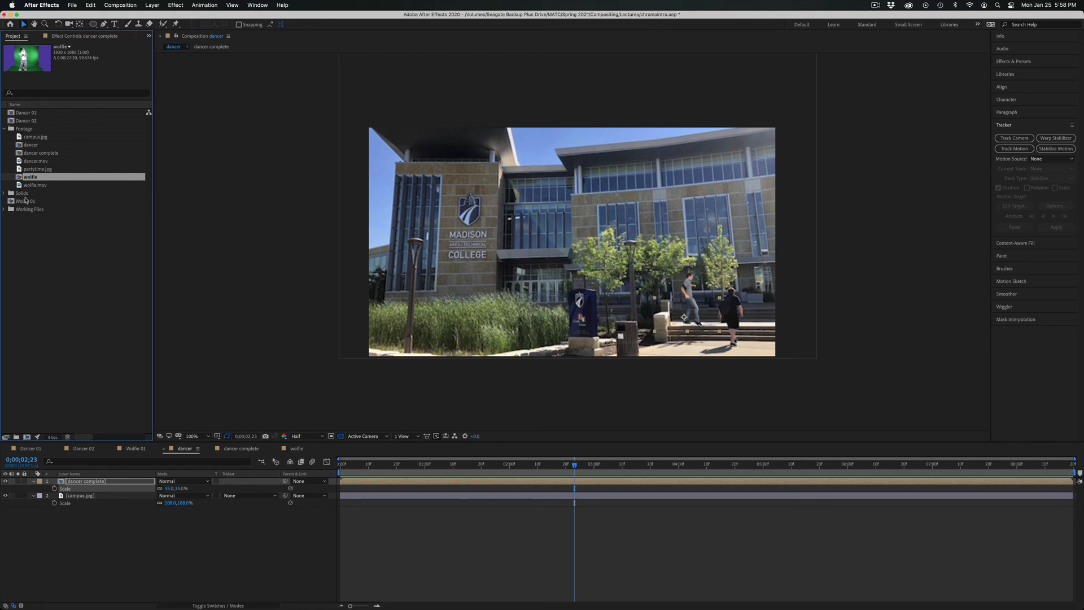
drag(21, 180, 574, 256)
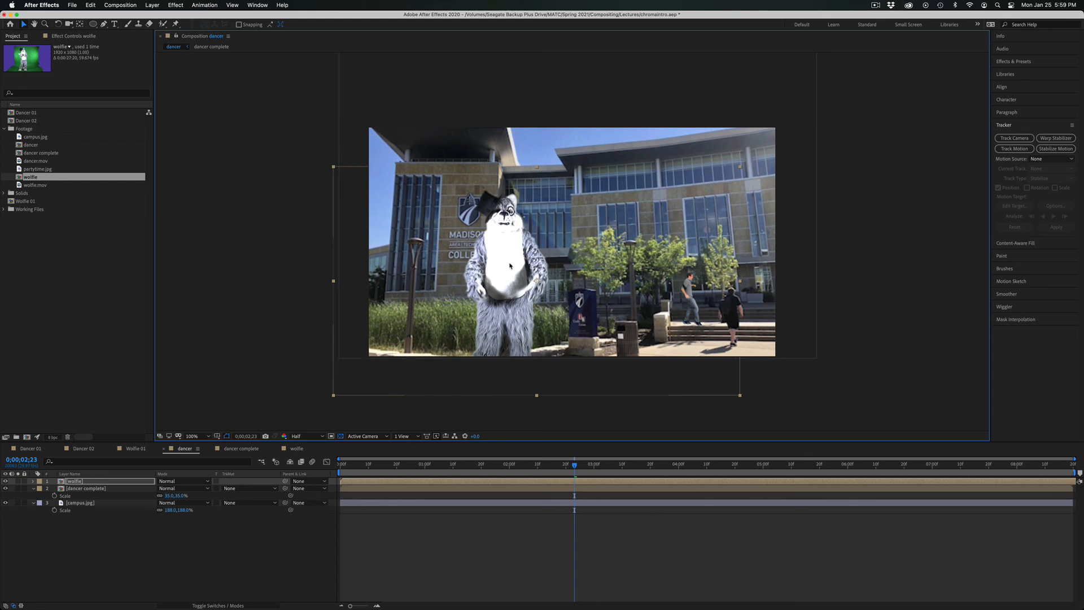
drag(510, 265, 494, 274)
Scale the wolfie layer to 135%, shift the mascot slightly toward the blue sign, and preview the composite.
key(s)
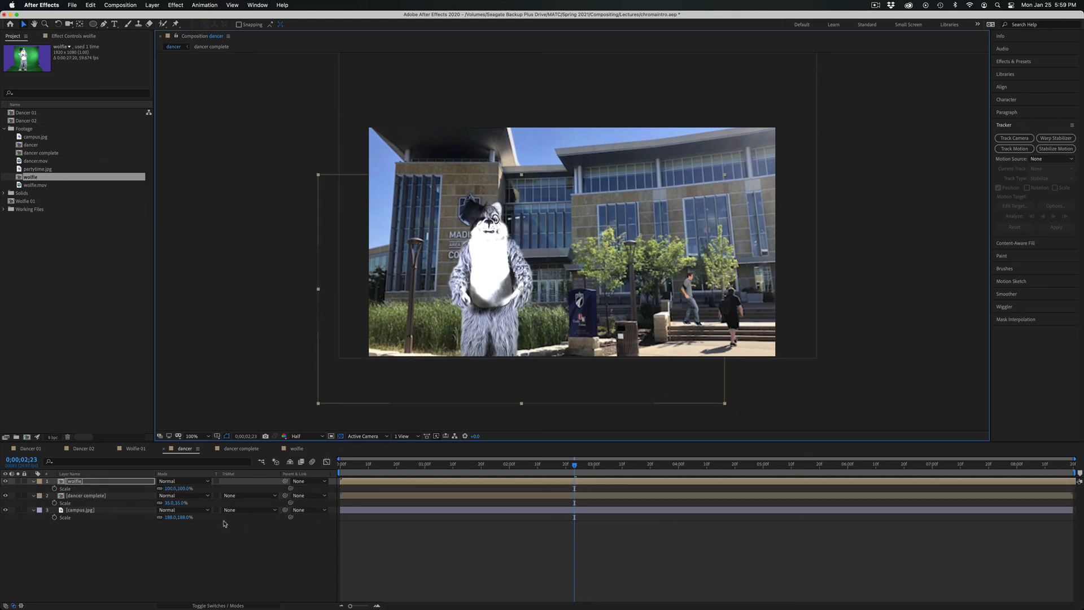
drag(169, 488, 187, 487)
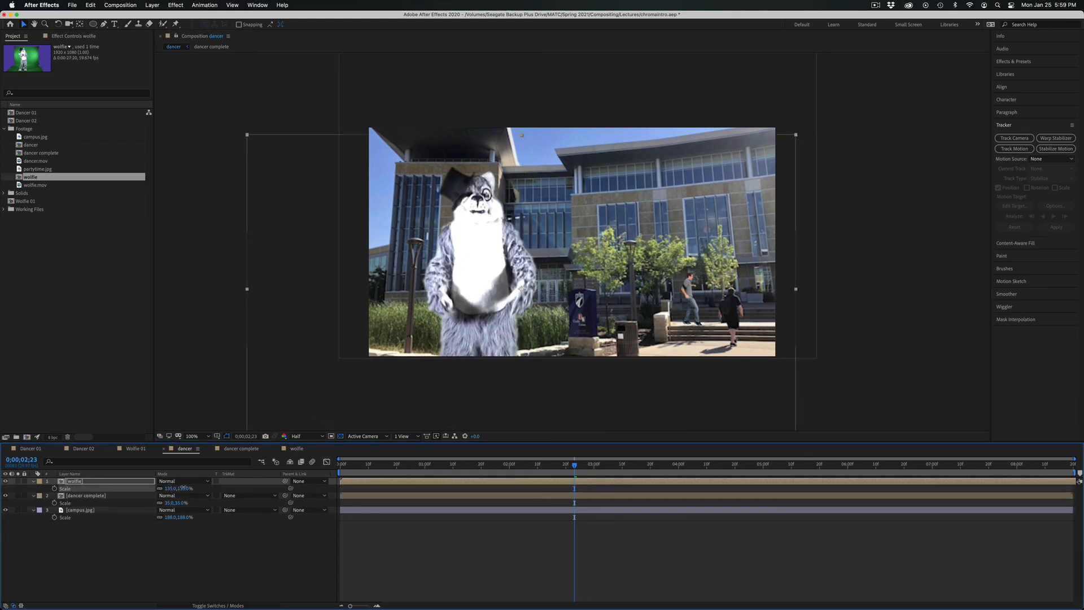
drag(472, 269, 500, 267)
key(space)
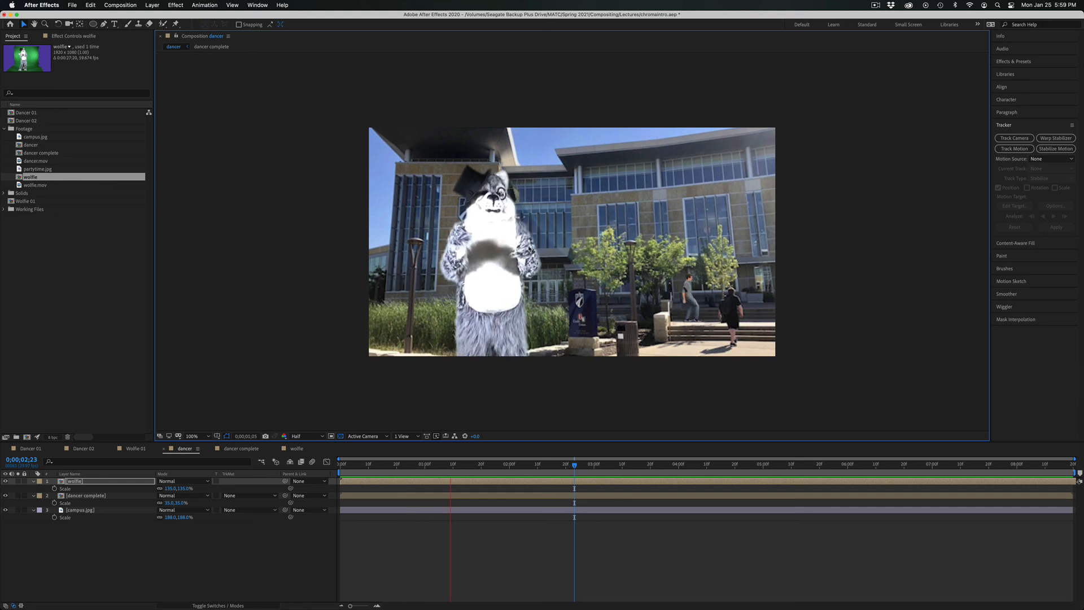
key(space)
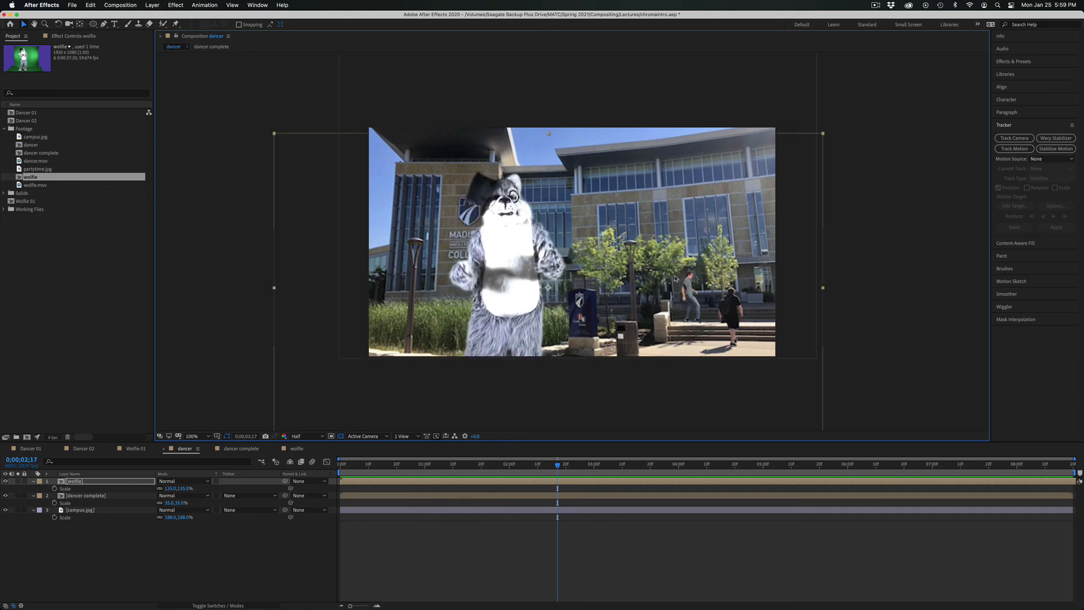
In the dancer complete composition, set the Keylight Screen Softness on the dancer.mov layer to about 2.6.
key(period)
key(space)
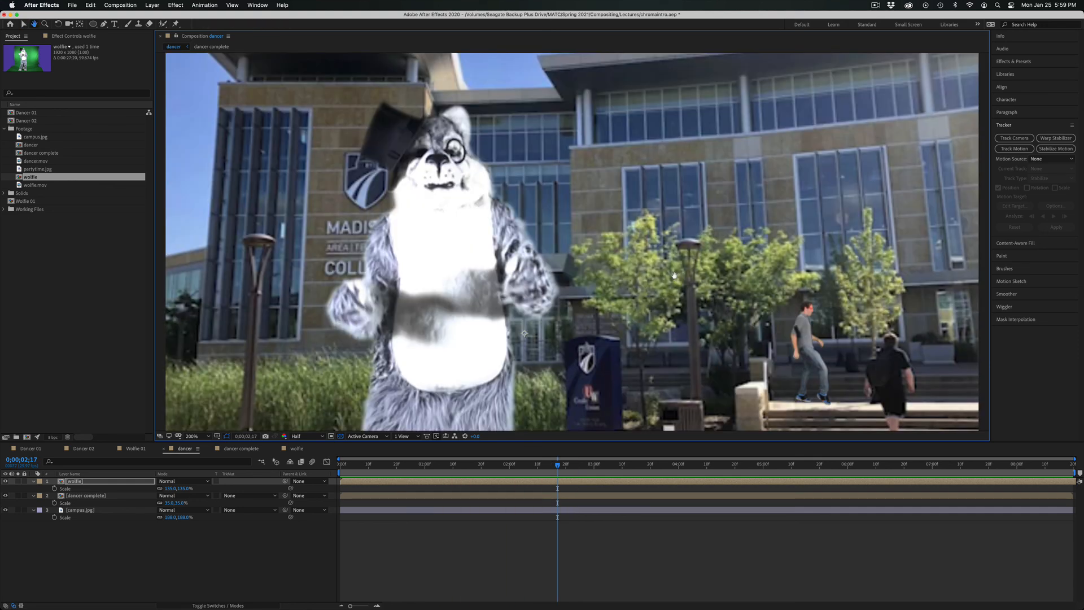
drag(821, 334, 633, 263)
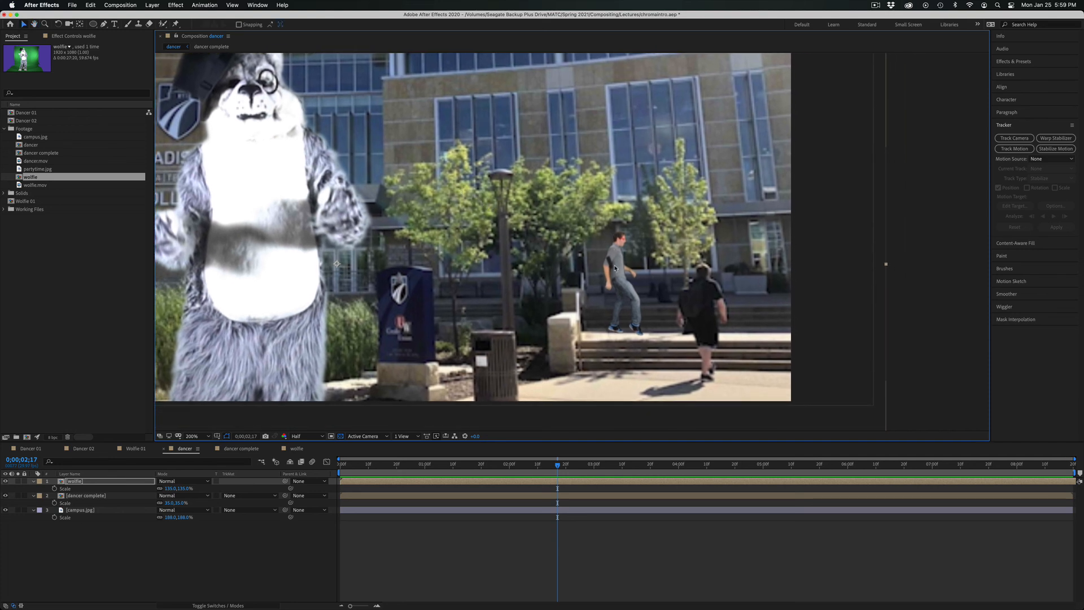
click(59, 551)
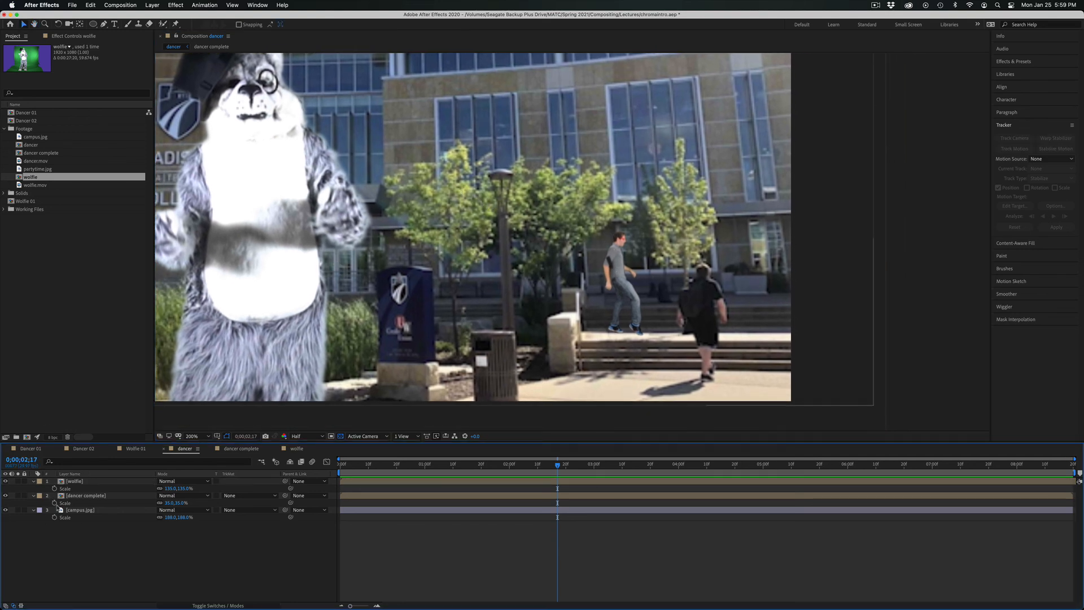
double_click(60, 496)
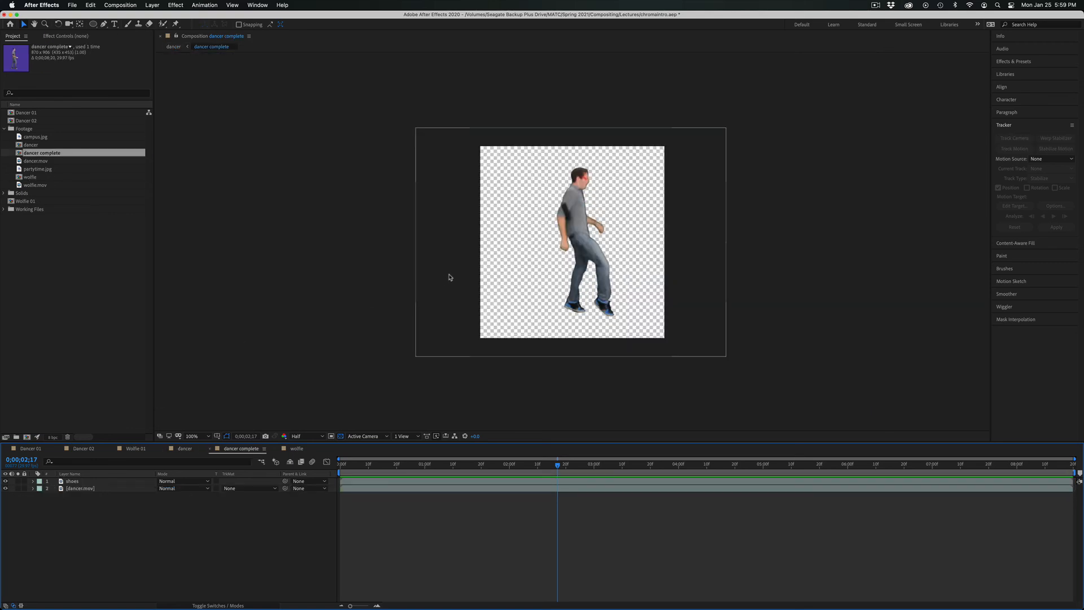
key(period)
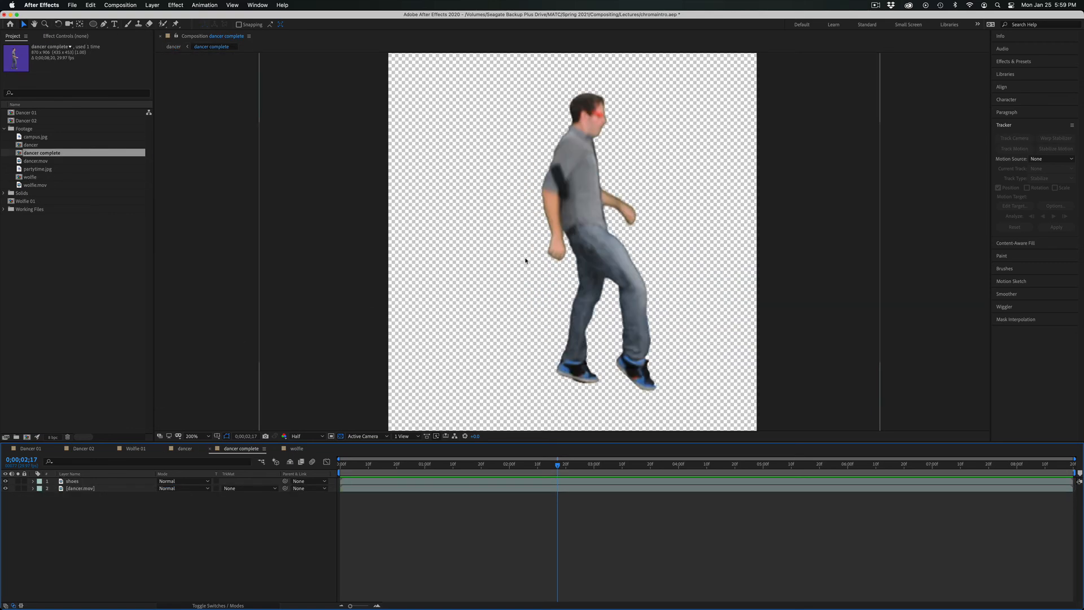
click(98, 488)
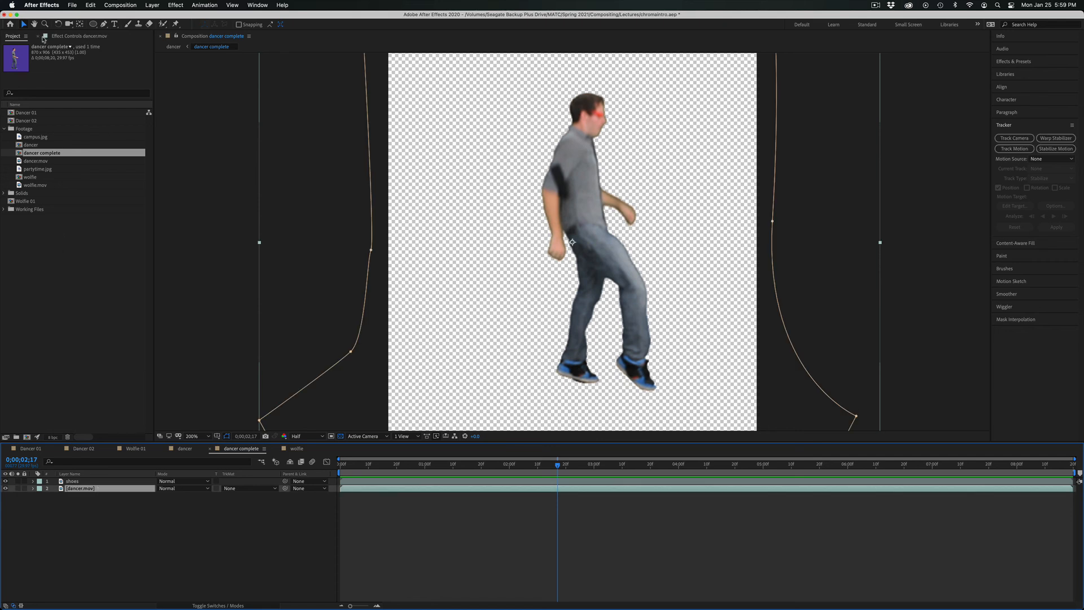
click(69, 37)
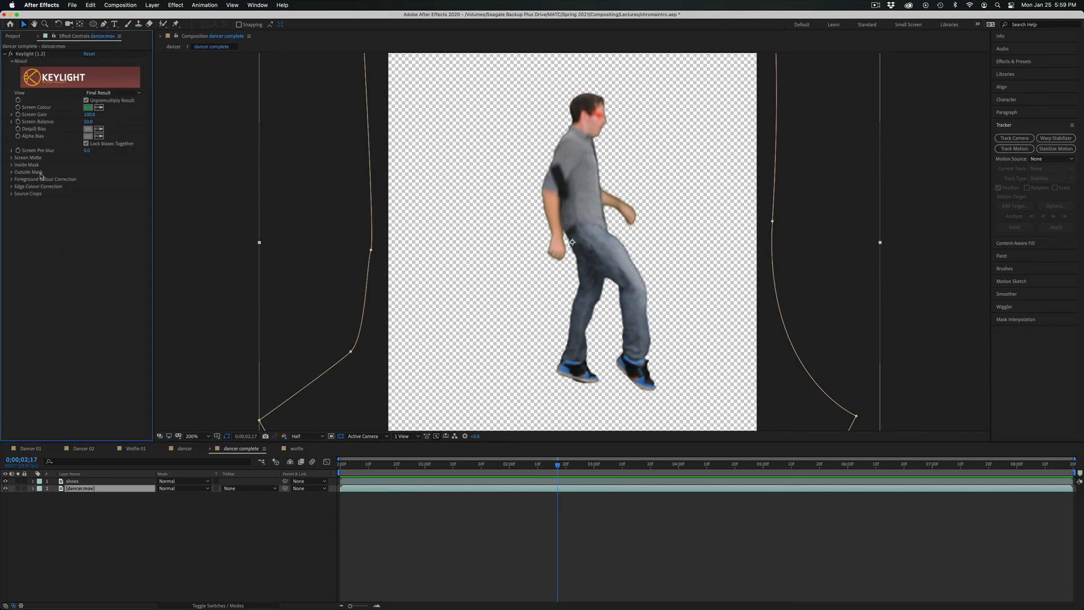
click(11, 159)
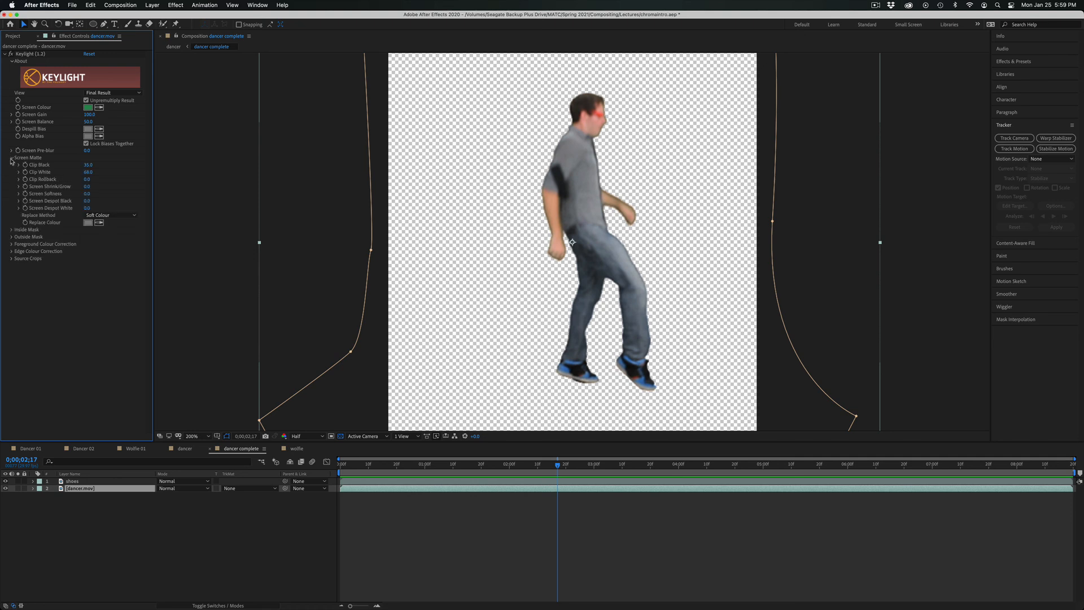
drag(87, 193, 90, 194)
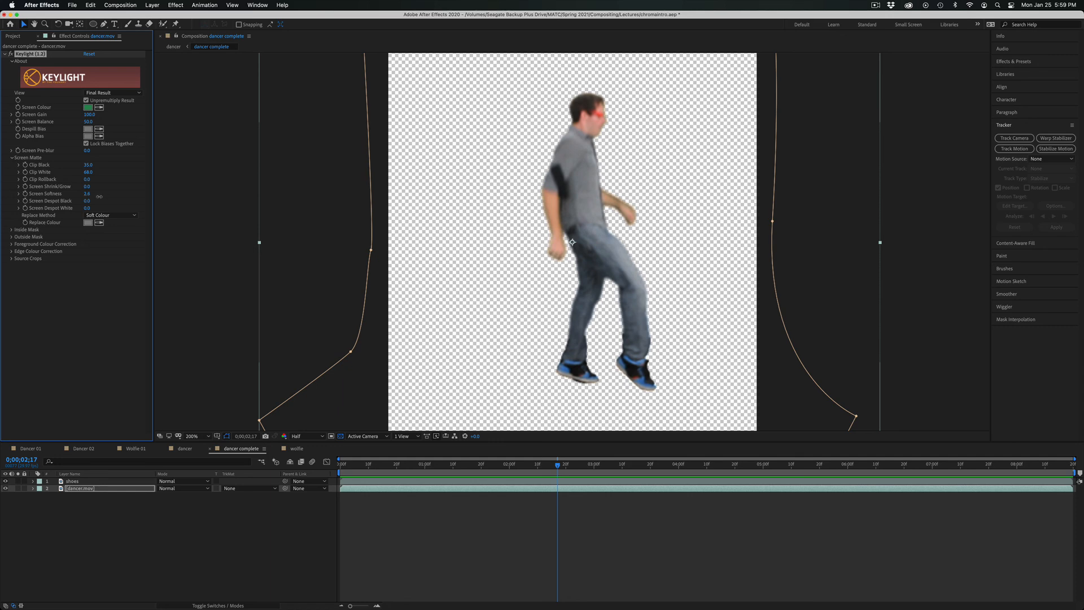
Return to the dancer composition, fit the whole frame in view, set the preview resolution to Full, and play to 0:00:02:27.
click(185, 448)
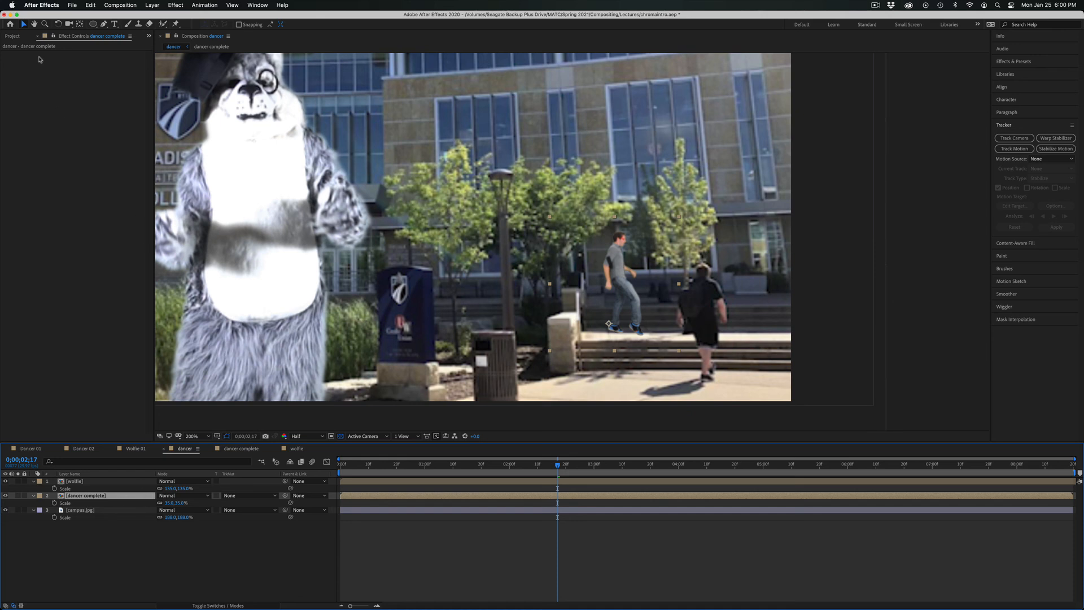
click(11, 36)
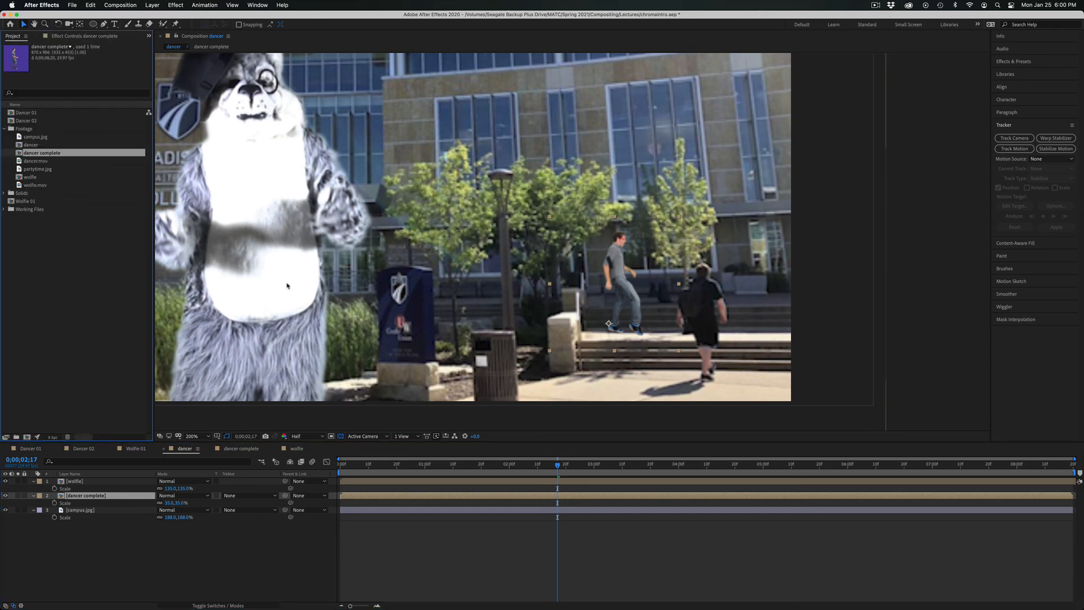
click(209, 436)
click(206, 444)
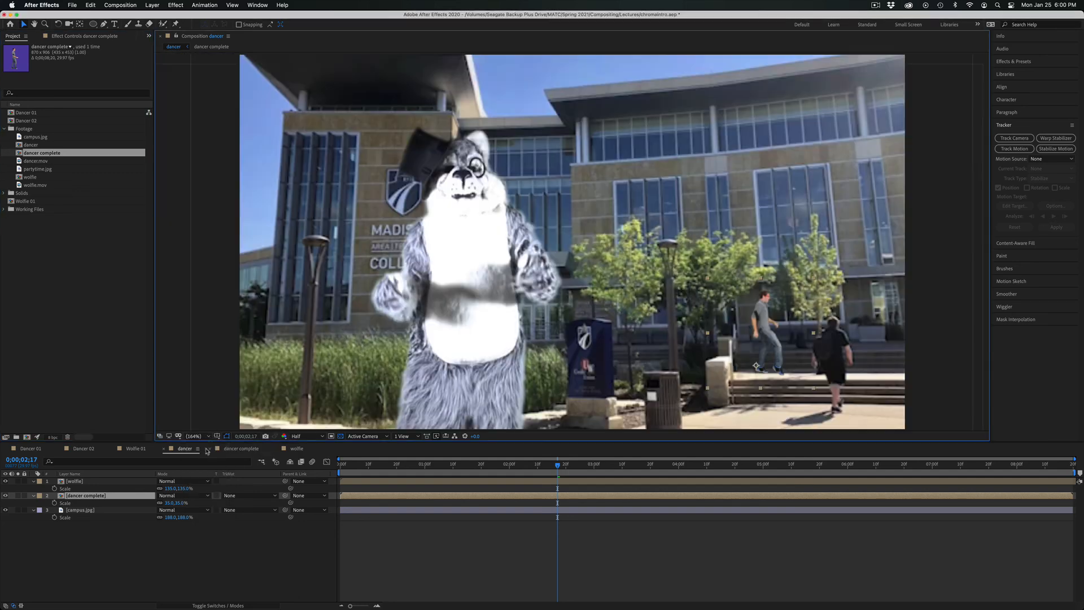
click(318, 437)
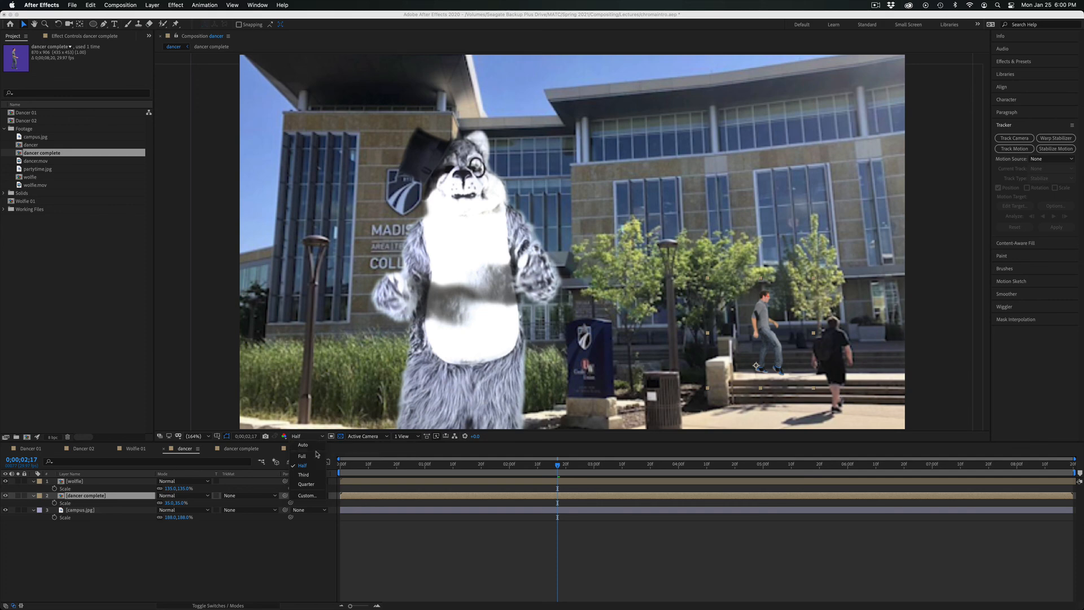
click(316, 455)
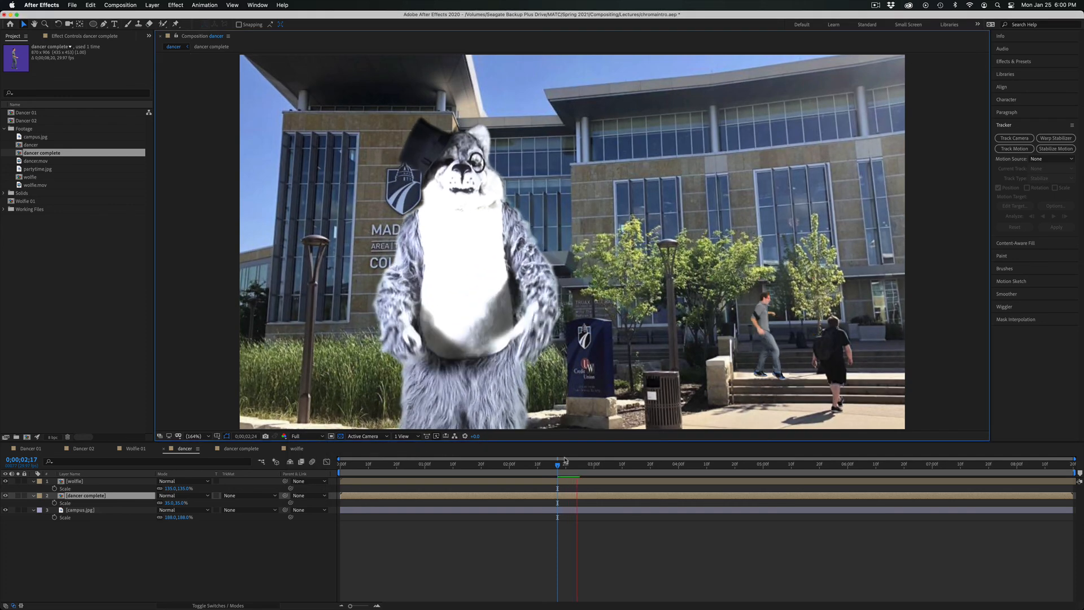
key(space)
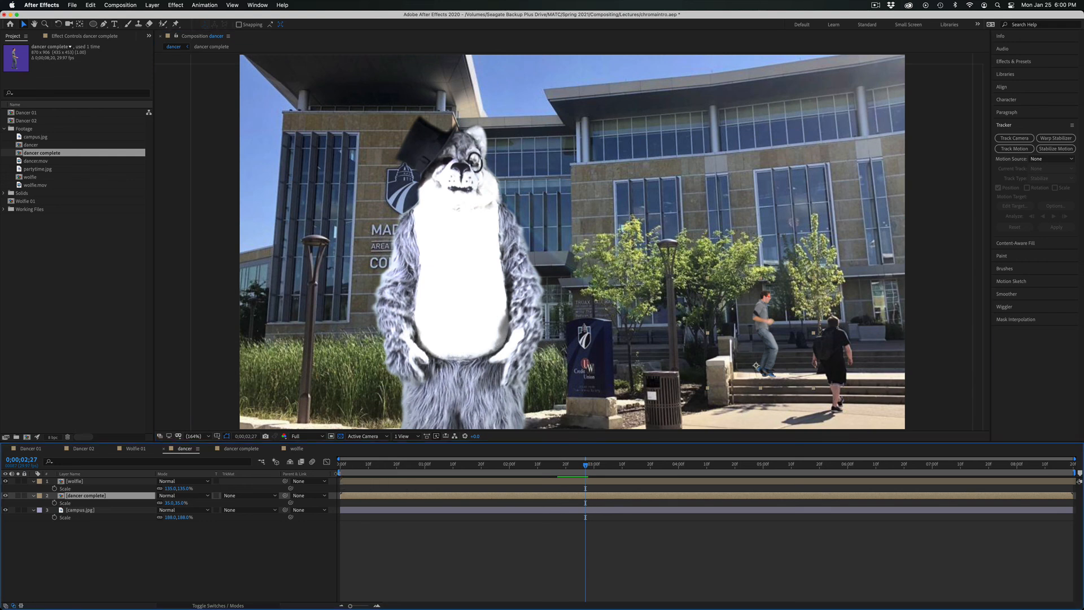
Limit the work area to the stretch from 0:00:02:17 to about 0:00:03:14 and preview it.
drag(342, 472, 557, 478)
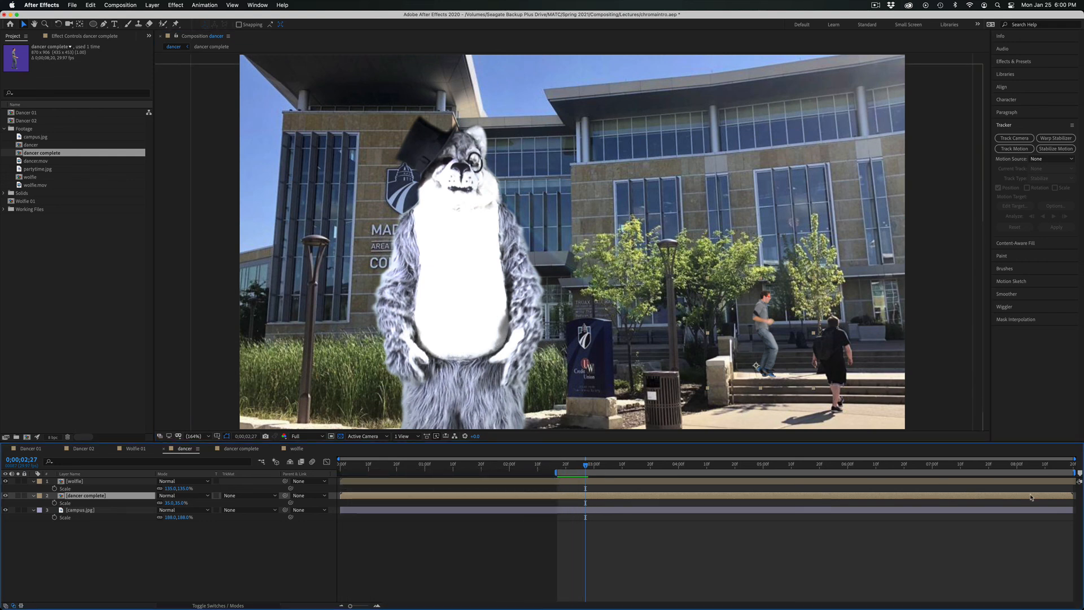
mouse_move(1073, 473)
mouse_down()
mouse_move(878, 476)
mouse_move(1072, 478)
mouse_up()
drag(1074, 471, 557, 466)
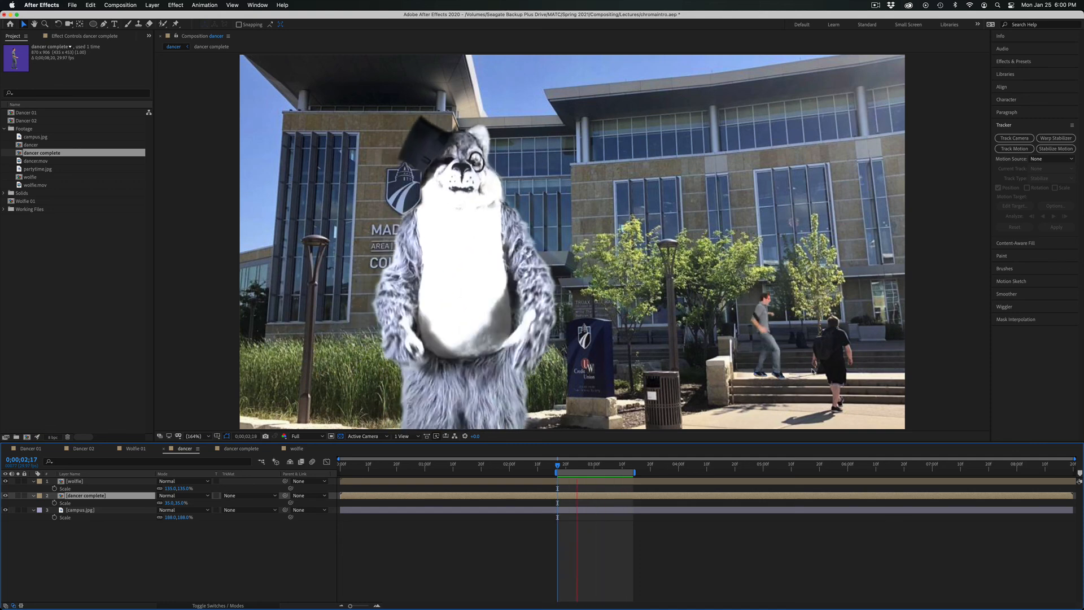
key(space)
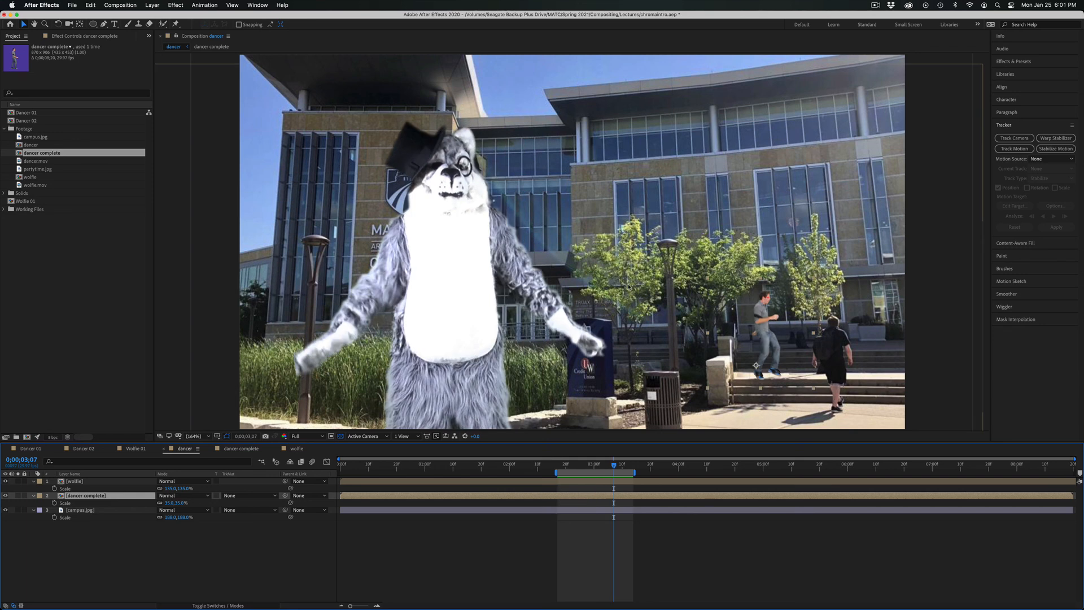